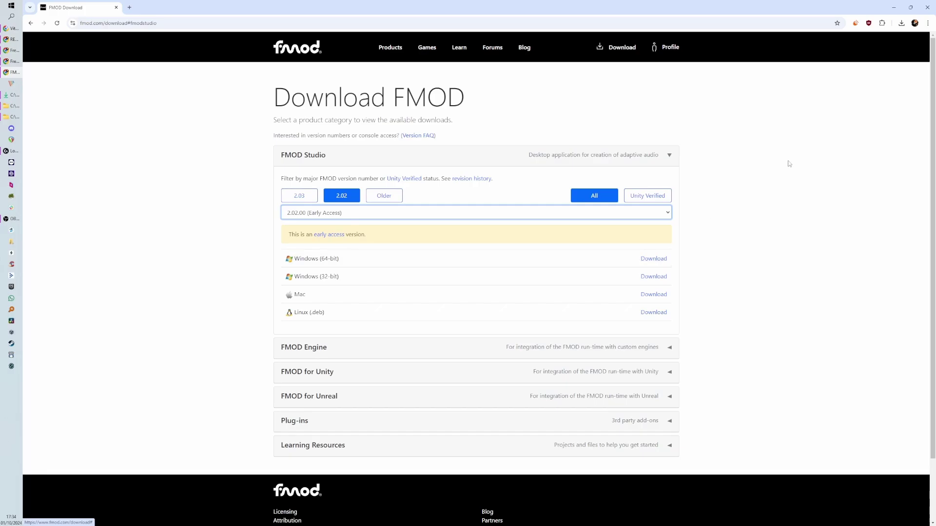
Close the FMOD download page and launch FMOD Studio by searching the computer for fmod
left_click(927, 7)
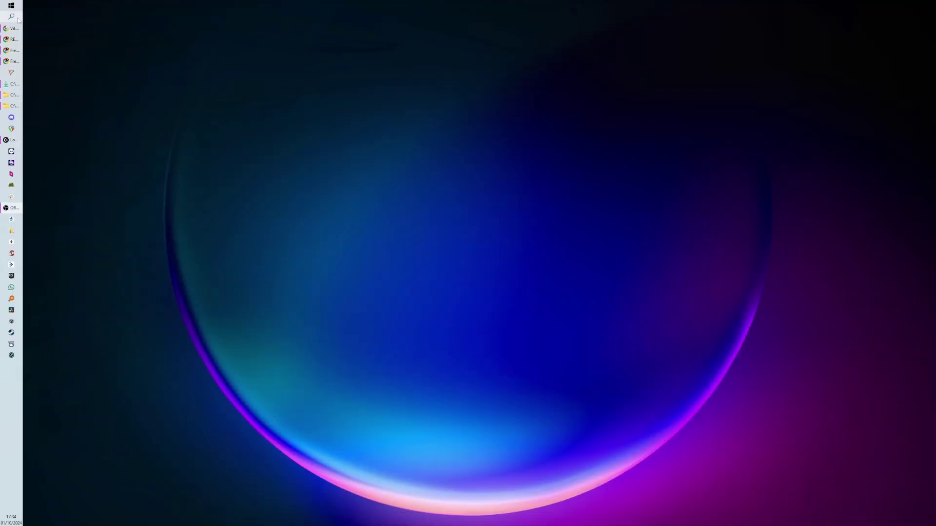
left_click(11, 18)
type("fmod")
left_click(12, 17)
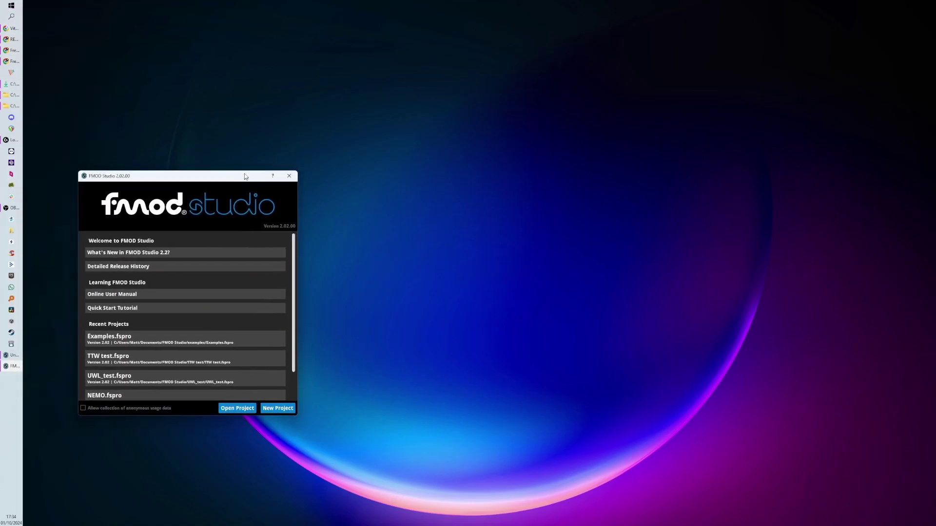
Move the FMOD Studio start window to mid-screen and open the recent project Examples.fspro
left_click_drag(244, 173, 676, 206)
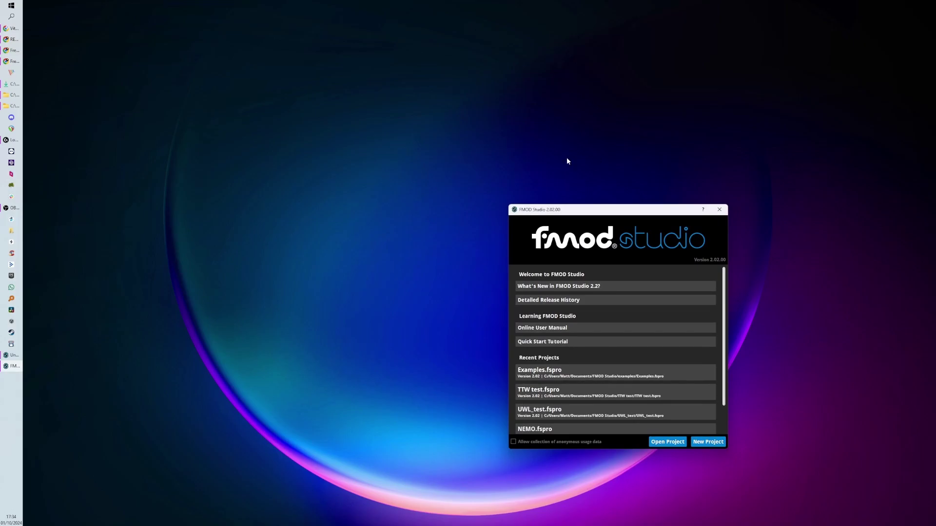
left_click_drag(604, 209, 480, 108)
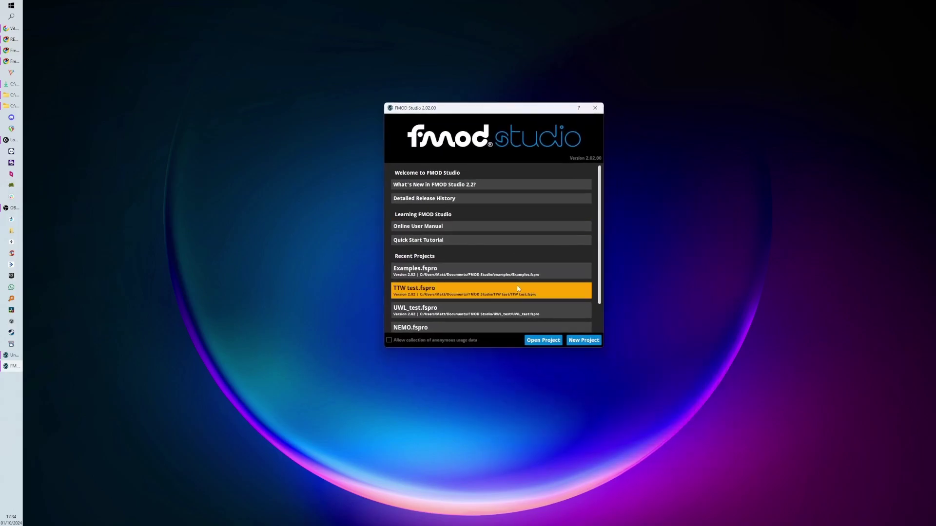
scroll(518, 288, "down", 1)
scroll(495, 266, "up", 1)
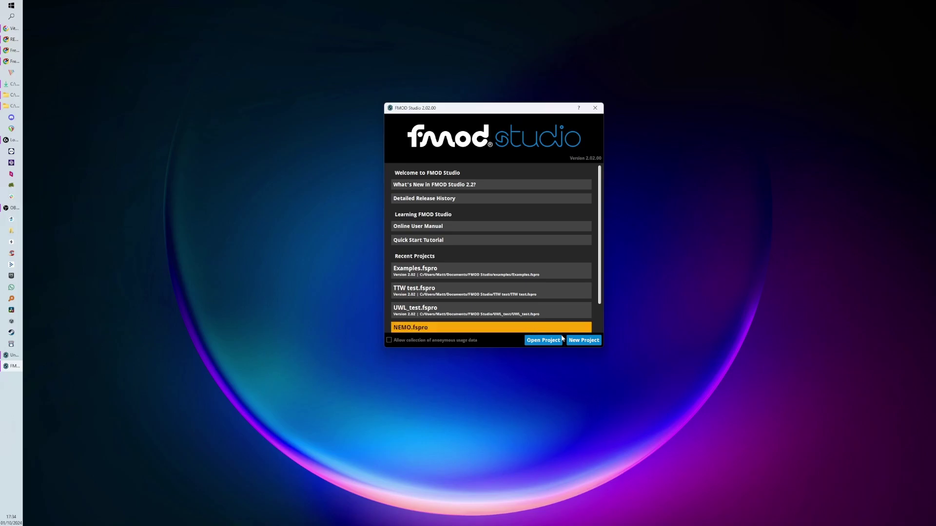
scroll(560, 331, "down", 1)
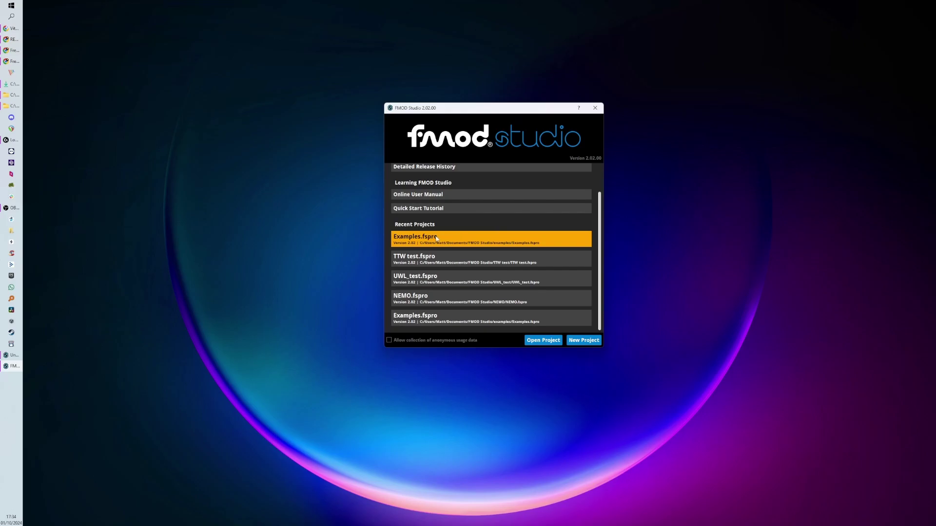
left_click(490, 235)
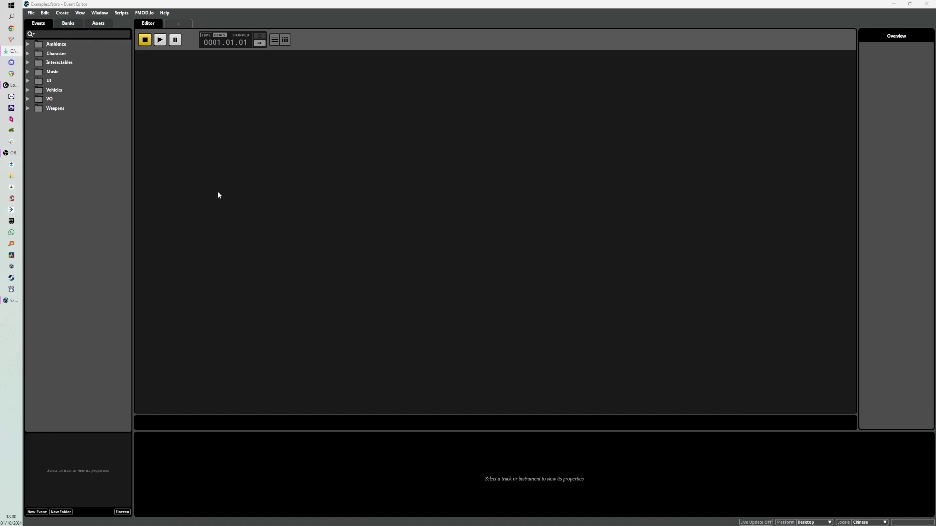
Delete all existing event folders from the Examples project
key("ctrl+a")
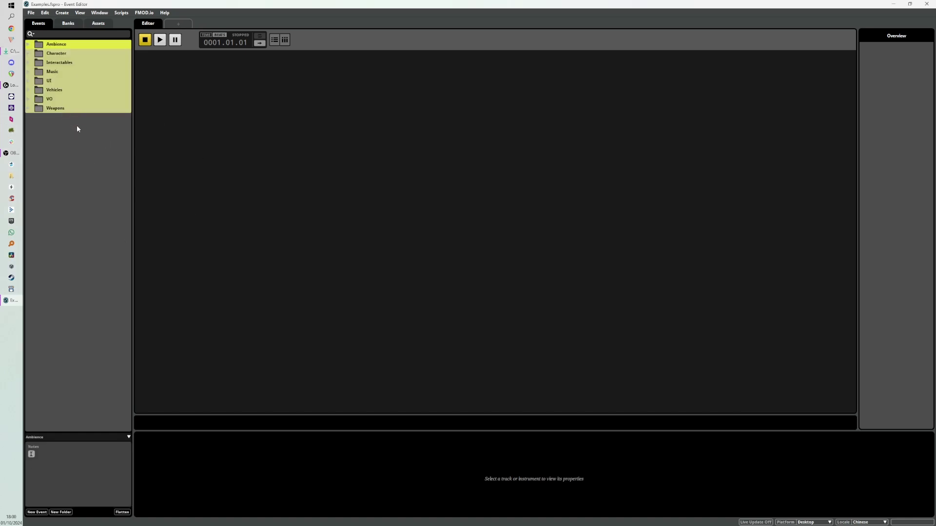
key("Delete")
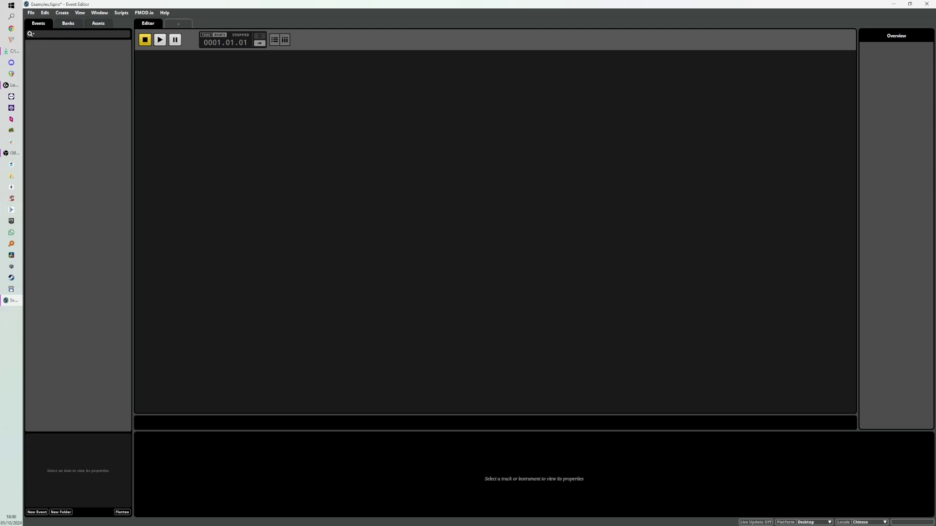
key("alt+Tab")
left_click_drag(515, 88, 514, 210)
left_click_drag(467, 312, 418, 312)
Create a new 2D Timeline event and a new 3D Timeline event in the emptied events list
left_click(57, 155)
right_click(56, 155)
mouse_move(70, 157)
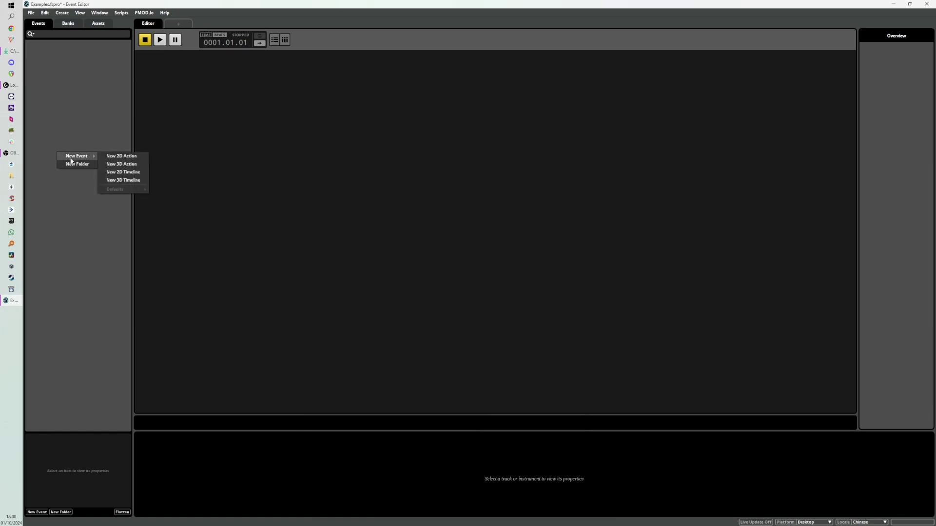
left_click(135, 173)
left_click(79, 82)
right_click(65, 85)
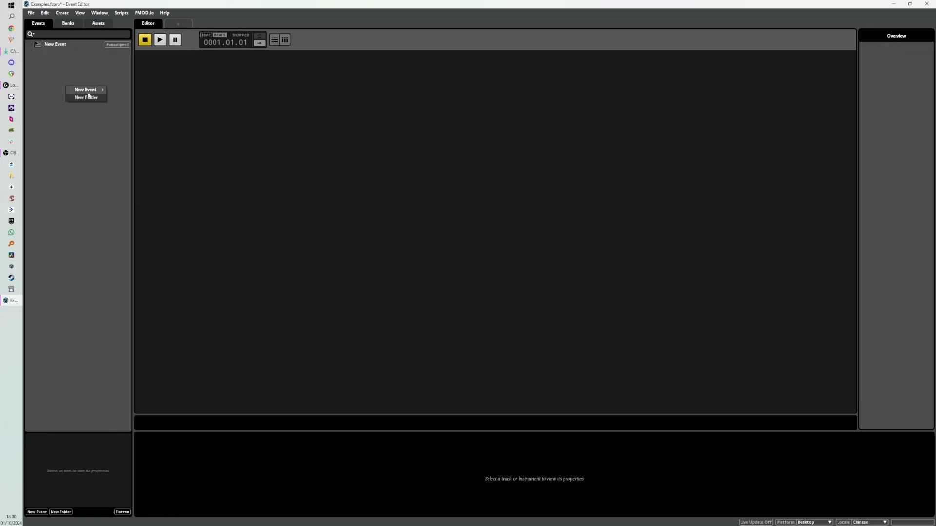
mouse_move(93, 88)
left_click(143, 116)
left_click(75, 75)
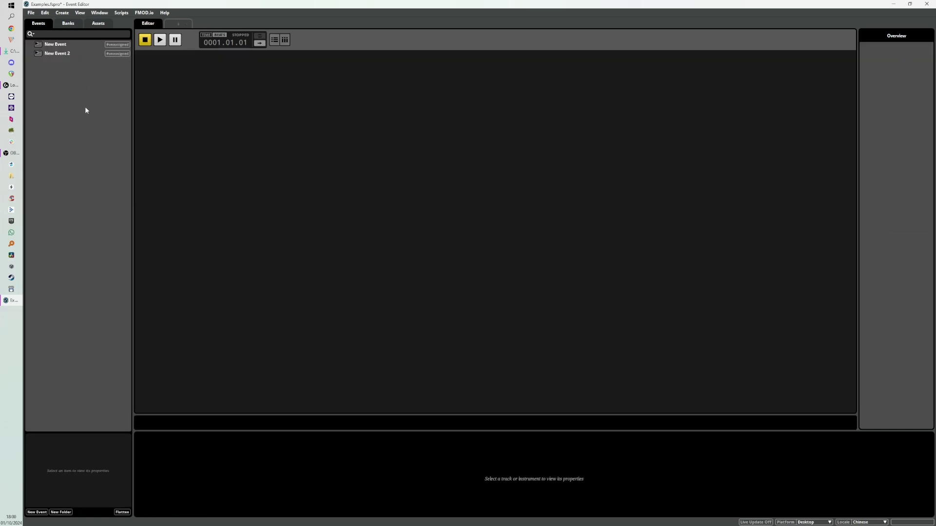
right_click(83, 141)
mouse_move(117, 144)
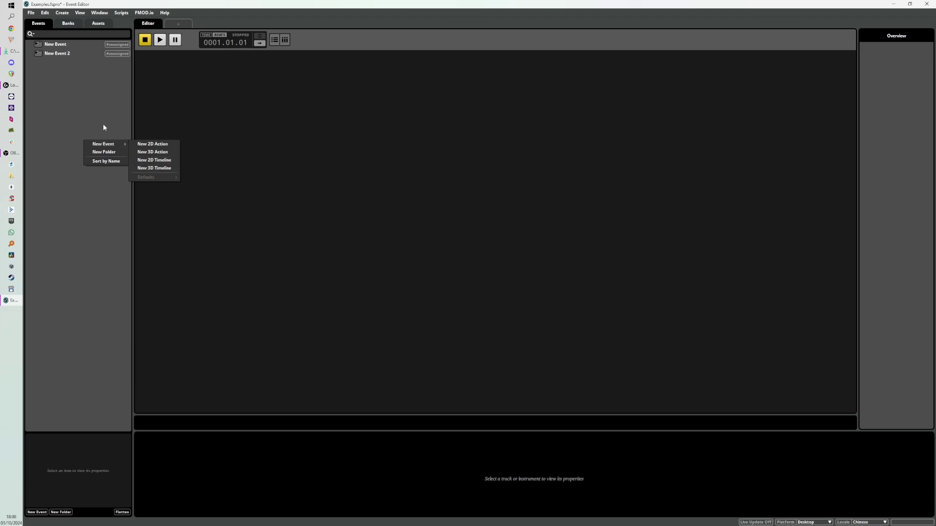
left_click(88, 90)
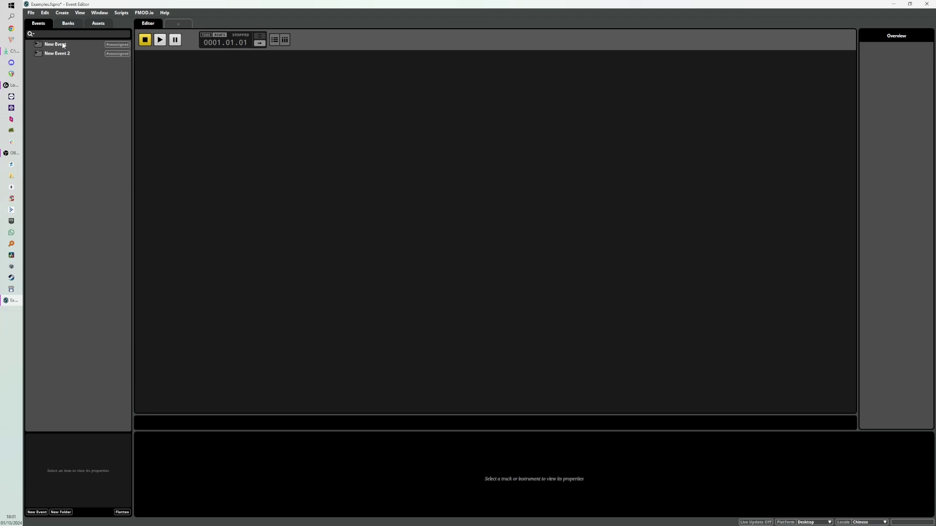
Rename the 2D Timeline event as 2d and the 3D Timeline event as 3d
left_click(64, 45)
left_click(65, 47)
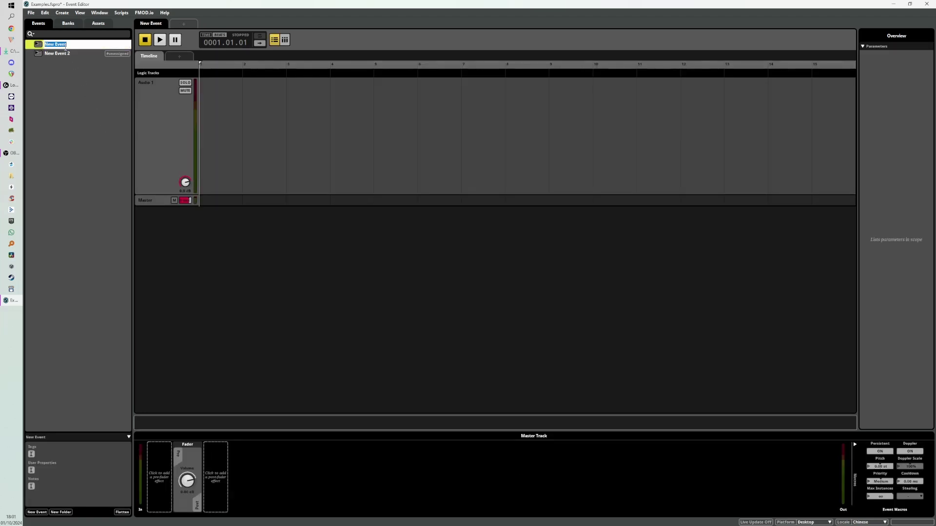
type("2d")
key("Return")
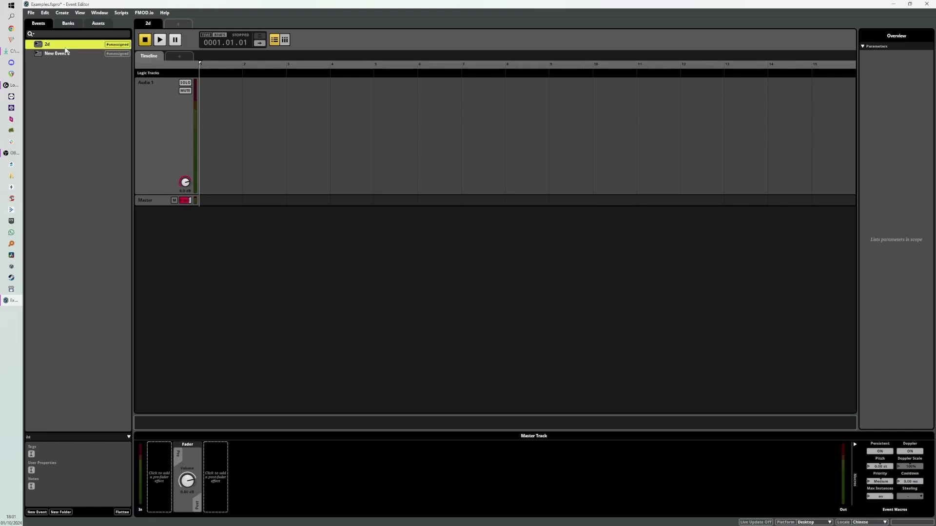
double_click(71, 56)
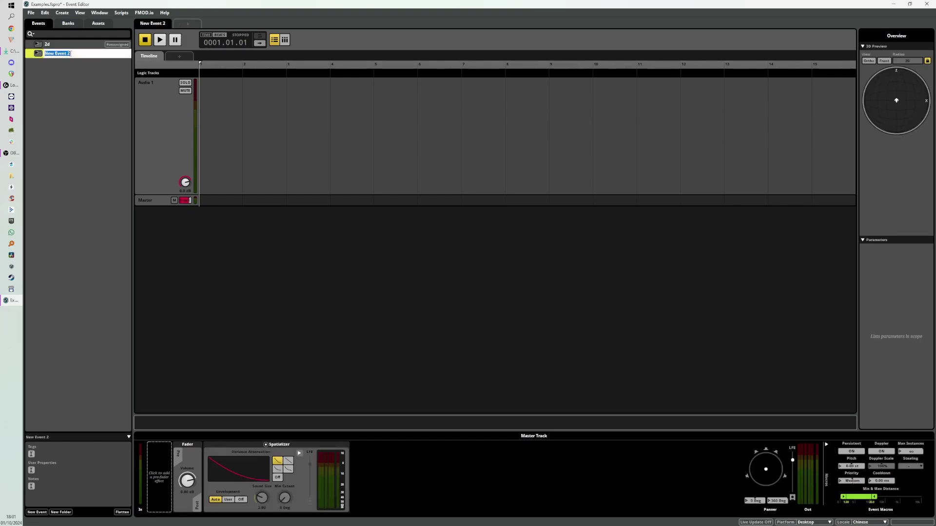
type("3d")
key("Return")
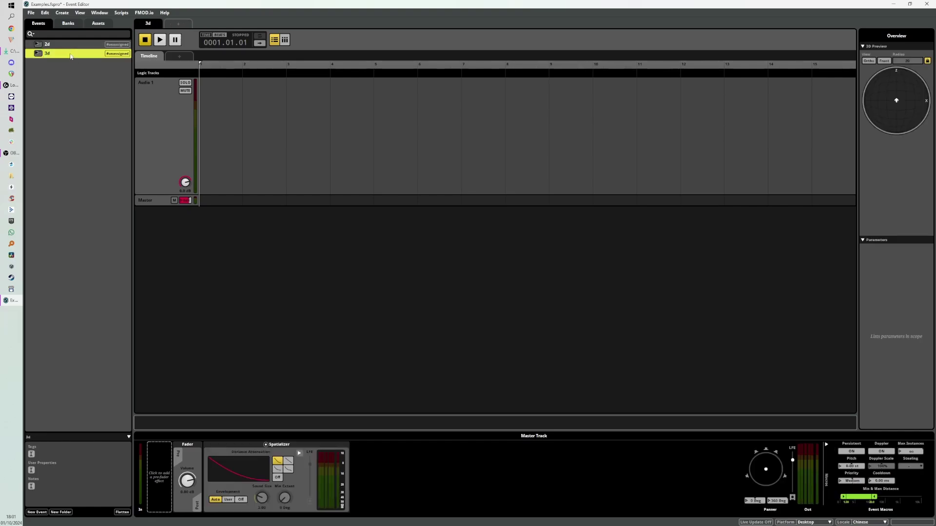
Create a new event folder named Test
right_click(51, 88)
mouse_move(70, 93)
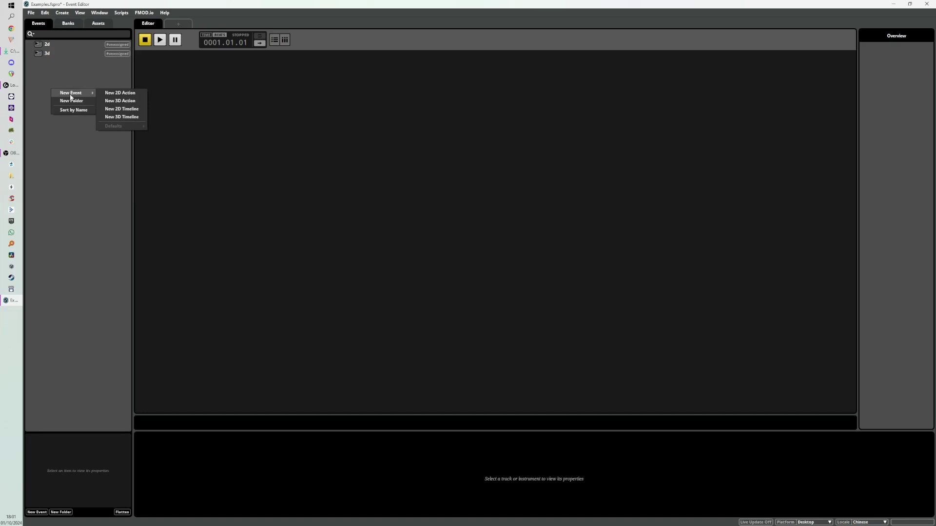
left_click(78, 101)
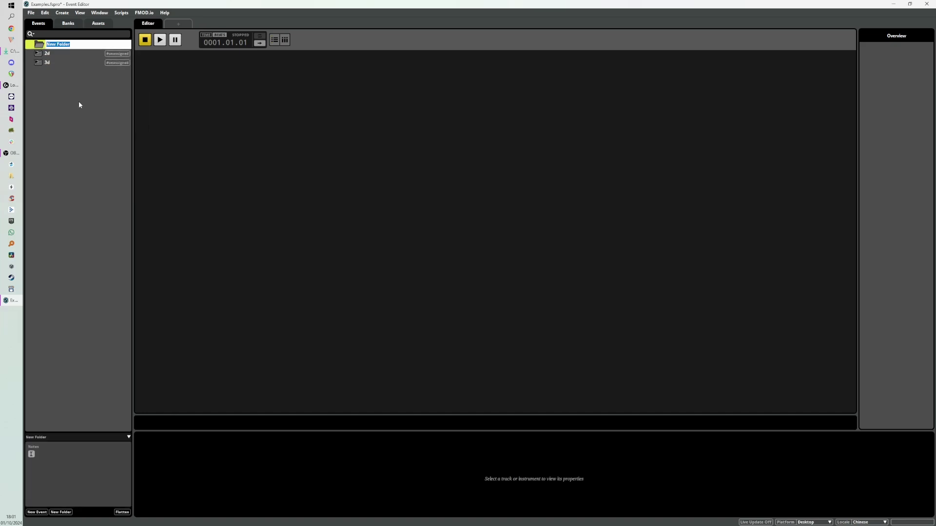
type("Test")
key("Return")
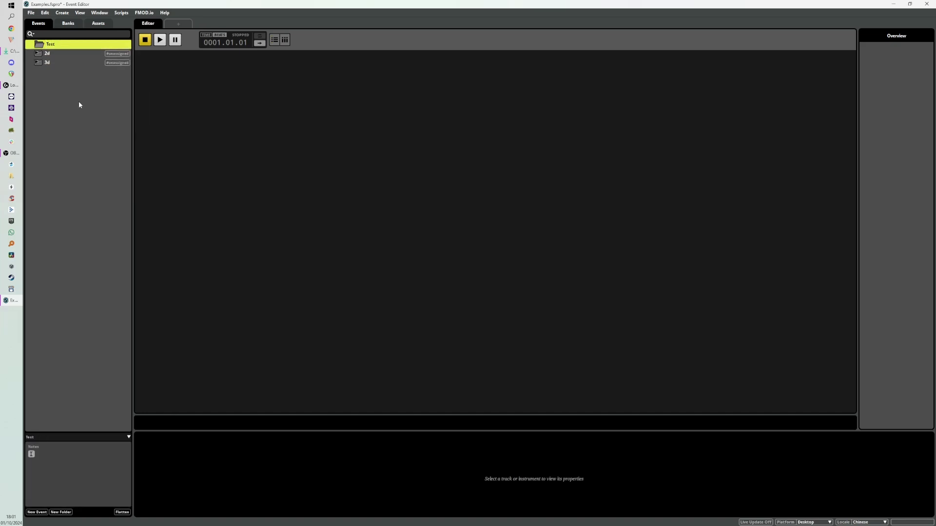
Move both the 2d and 3d events into the Test folder
left_click(52, 63)
left_click(44, 54, "shift")
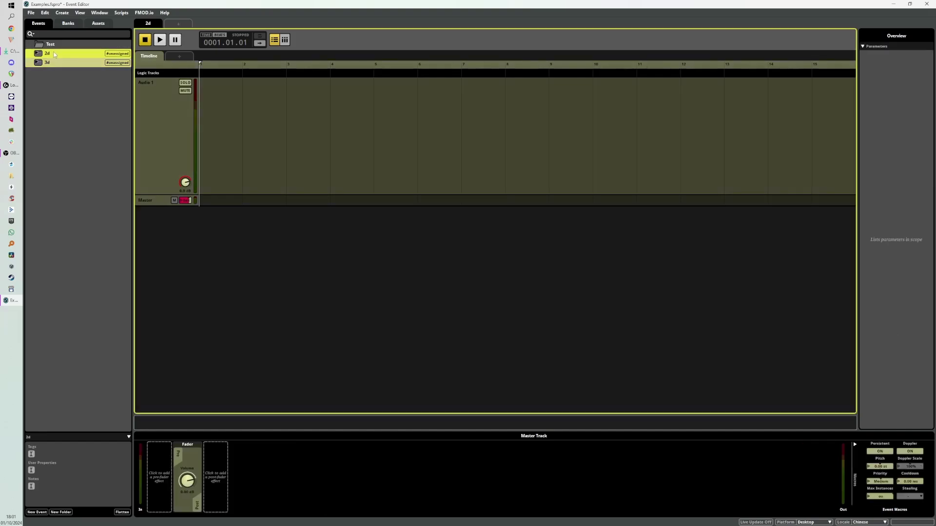
left_click_drag(44, 54, 45, 45)
Compare the master track effects and overview of the 2d and 3d events
left_click(51, 54)
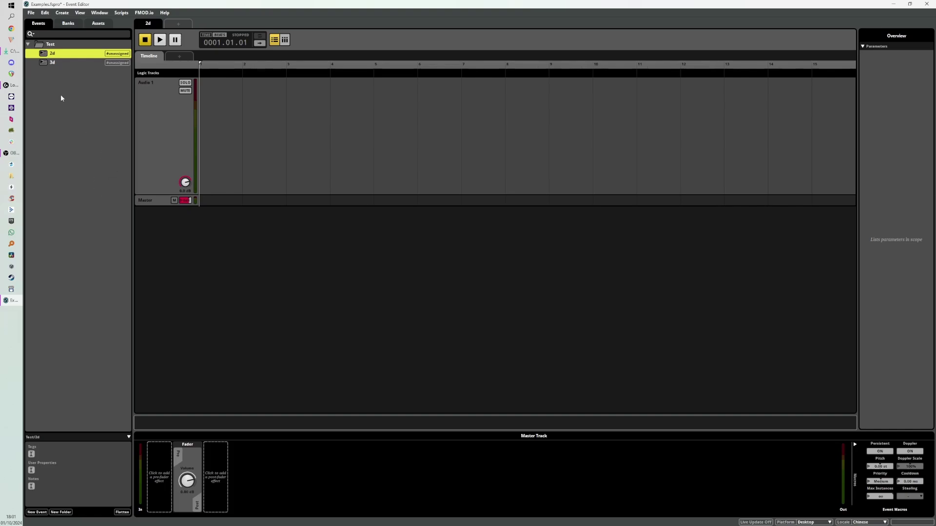
left_click(61, 63)
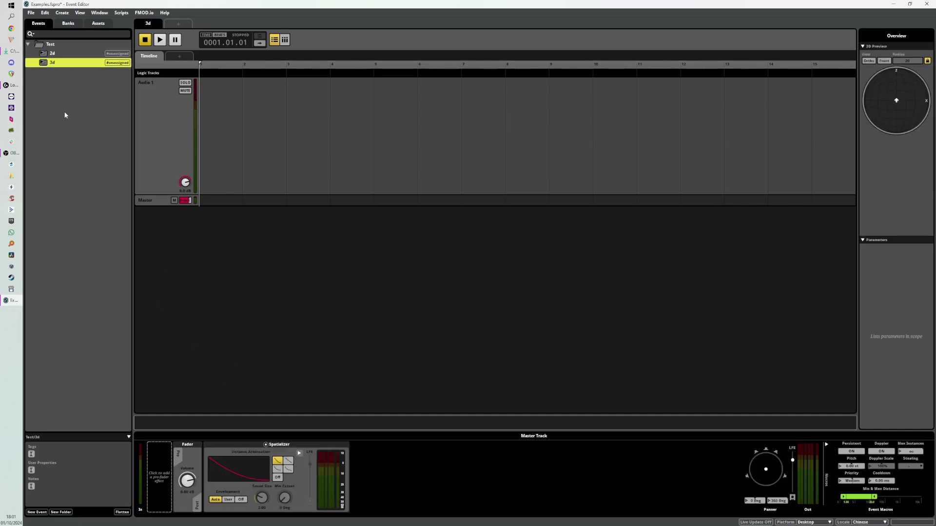
left_click(66, 54)
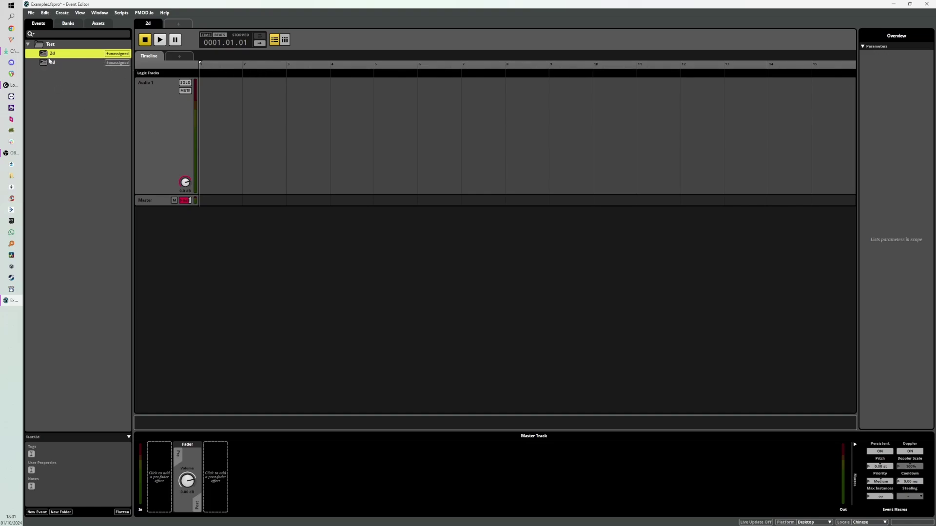
left_click(71, 62)
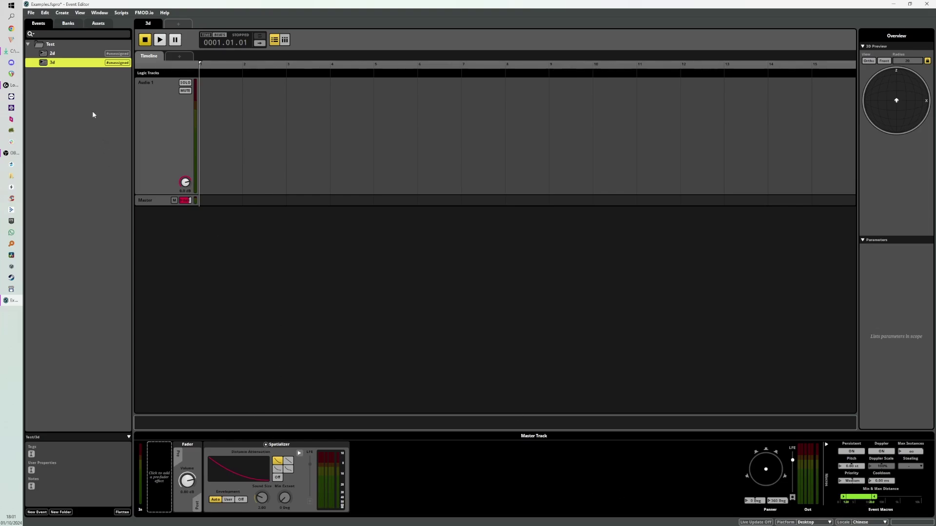
left_click(85, 54)
left_click(83, 63)
Delete the Spatializer effect from the 3d event's master track
left_click(242, 444)
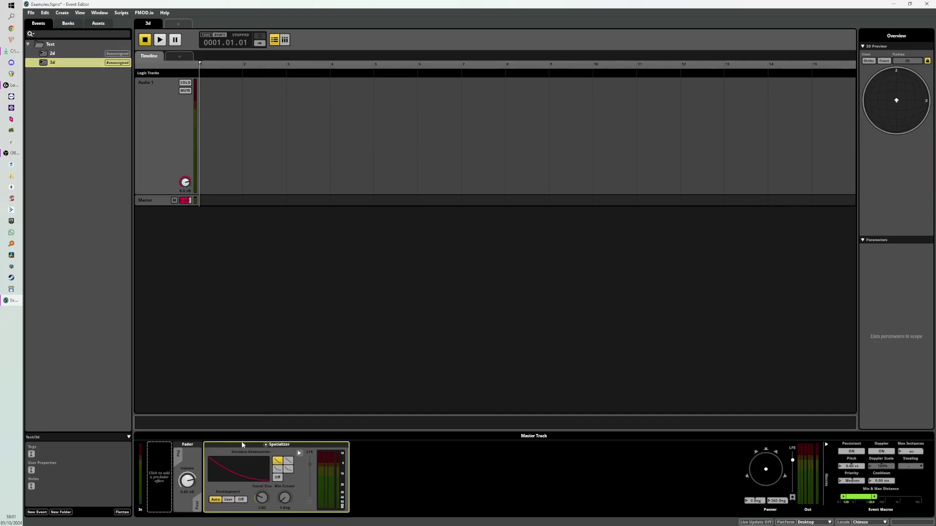
right_click(242, 445)
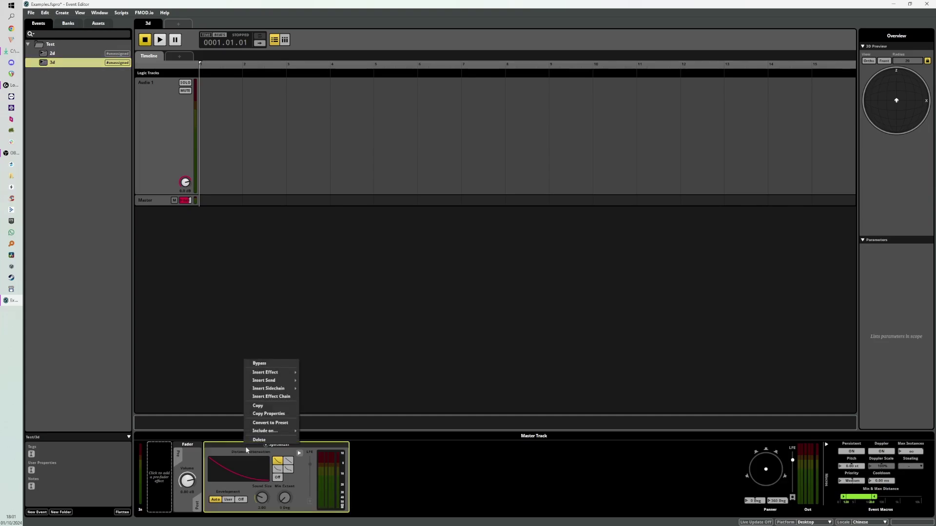
left_click(311, 449)
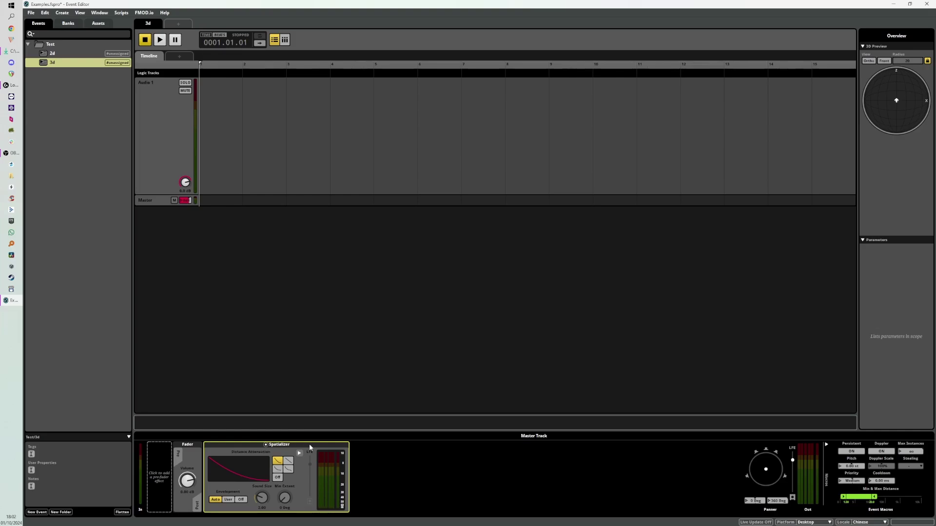
key("Delete")
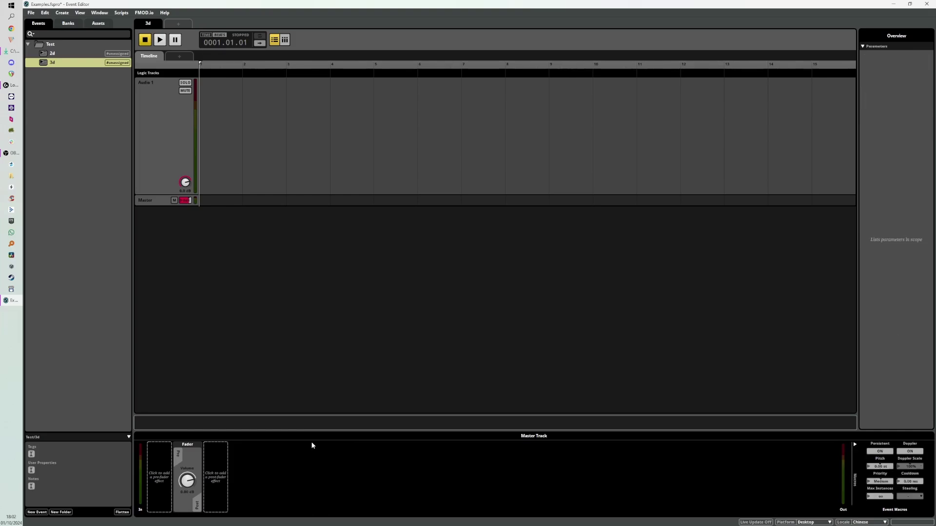
Try to rename the 3d event as 2d
left_click(52, 63)
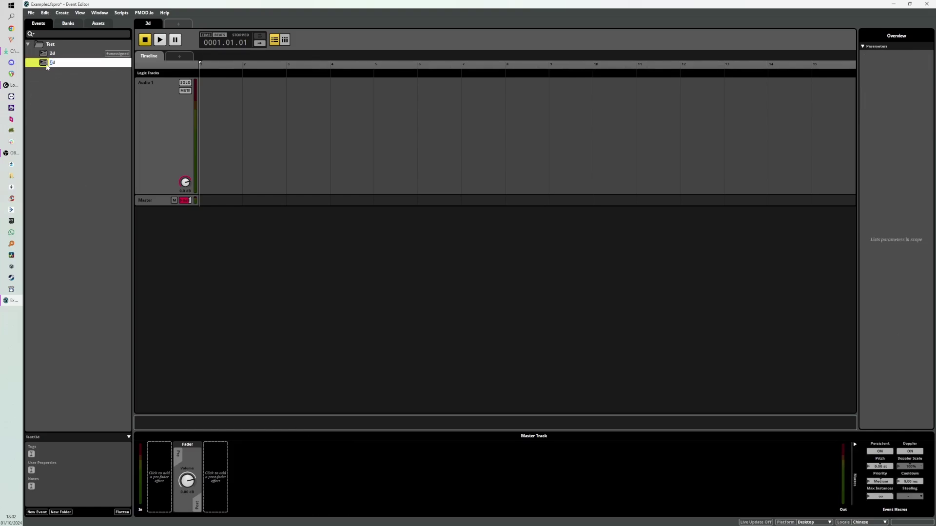
type("2d")
key("Return")
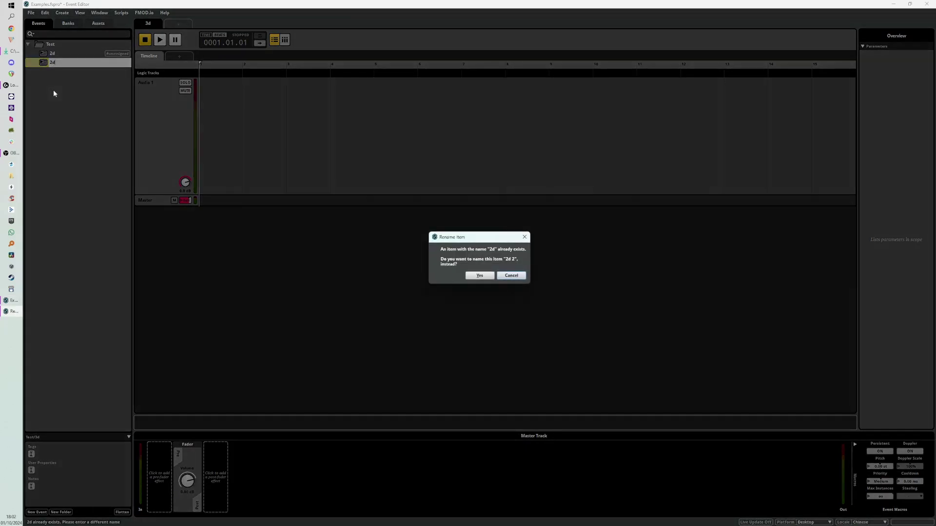
left_click(510, 276)
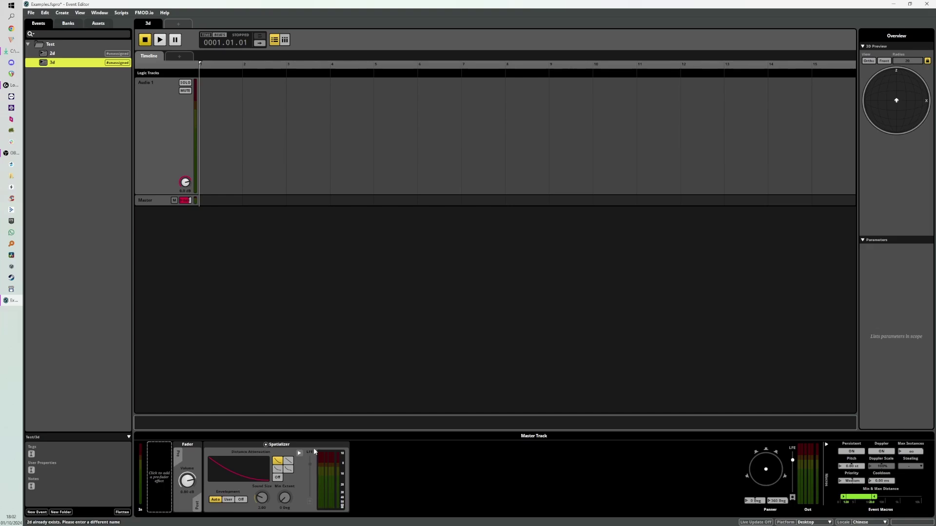
Add a second audio track to the 3d event and show its master track effects
left_click(315, 446)
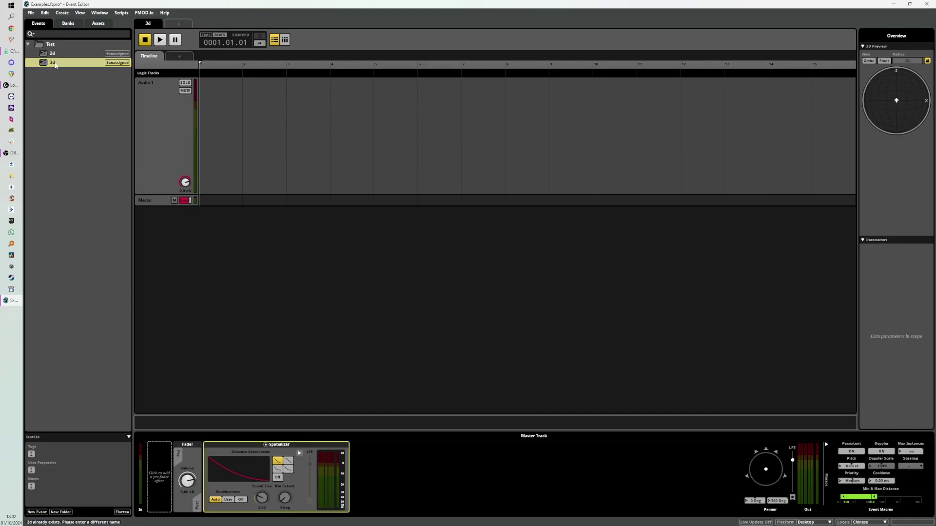
left_click(230, 135)
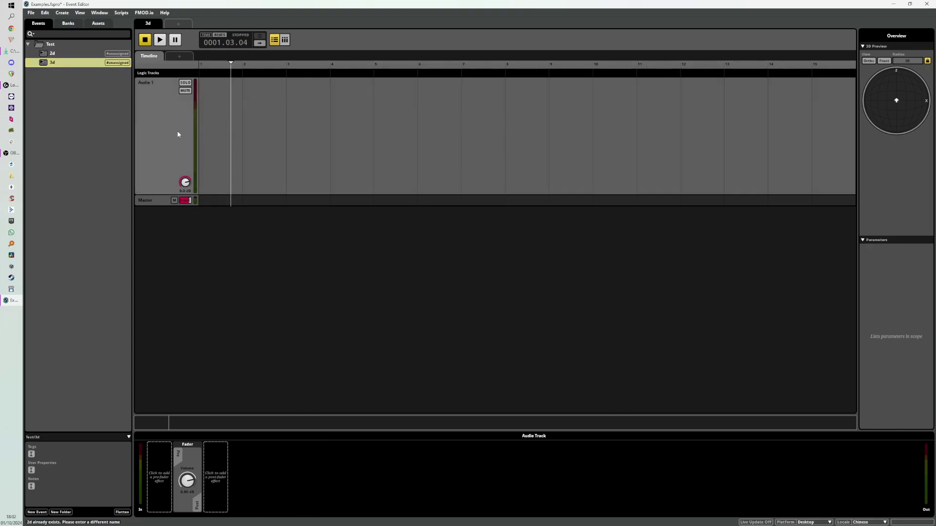
right_click(165, 147)
left_click(180, 155)
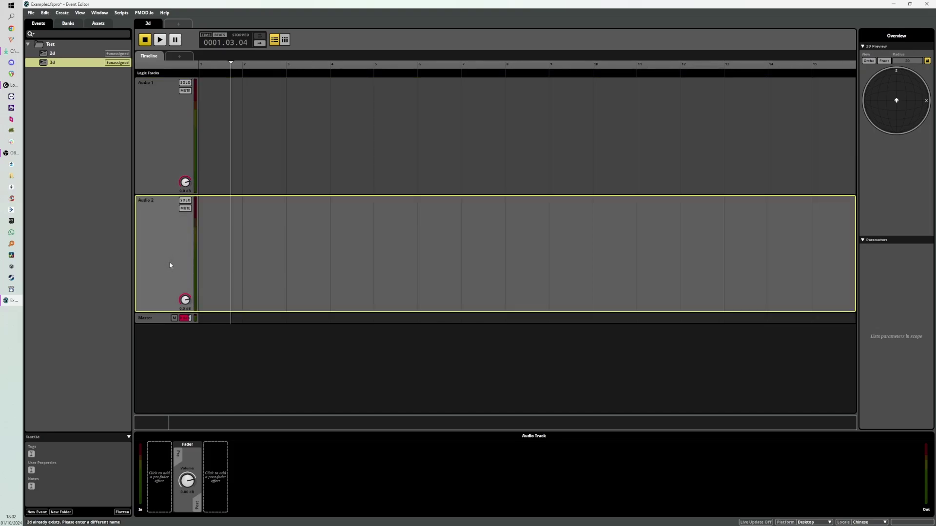
left_click(151, 318)
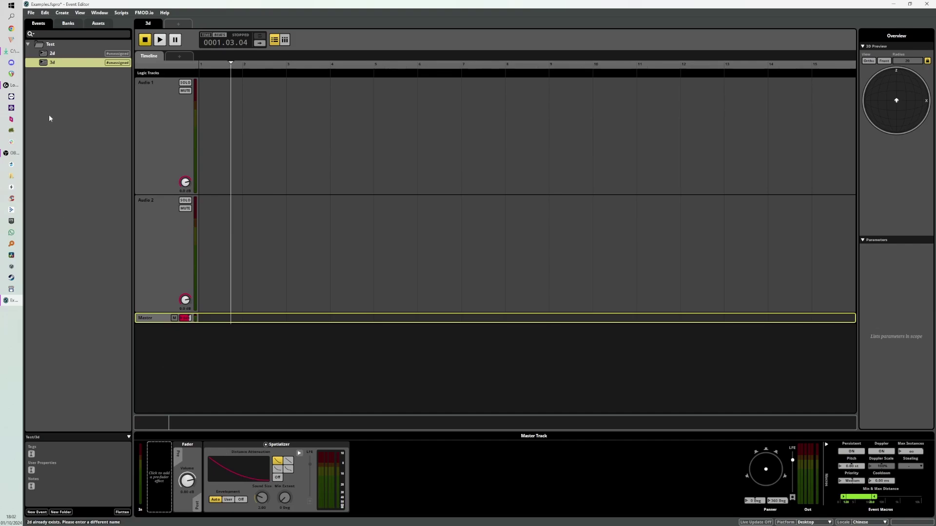
Delete the Test folder with its 2d and 3d events and bring up the Downloads folder window
left_click(50, 45)
key("Delete")
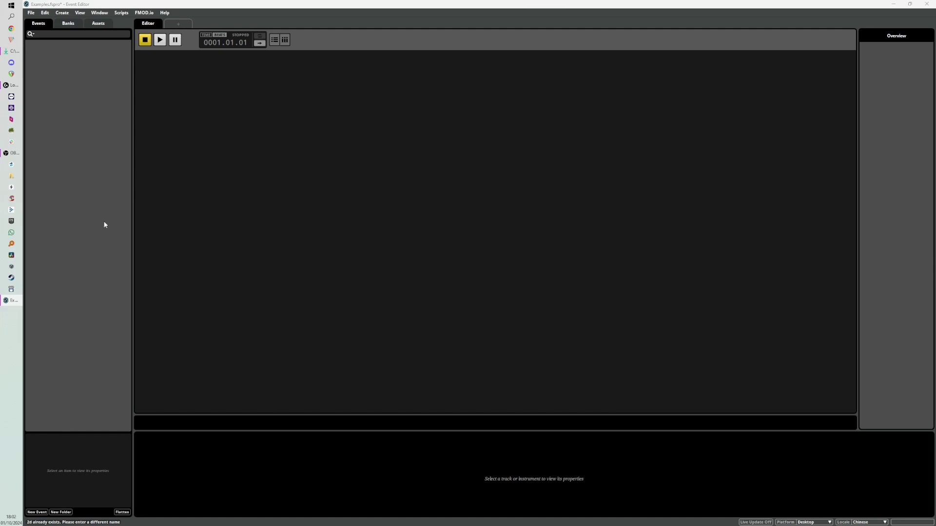
key("alt+Tab")
left_click_drag(449, 212, 499, 133)
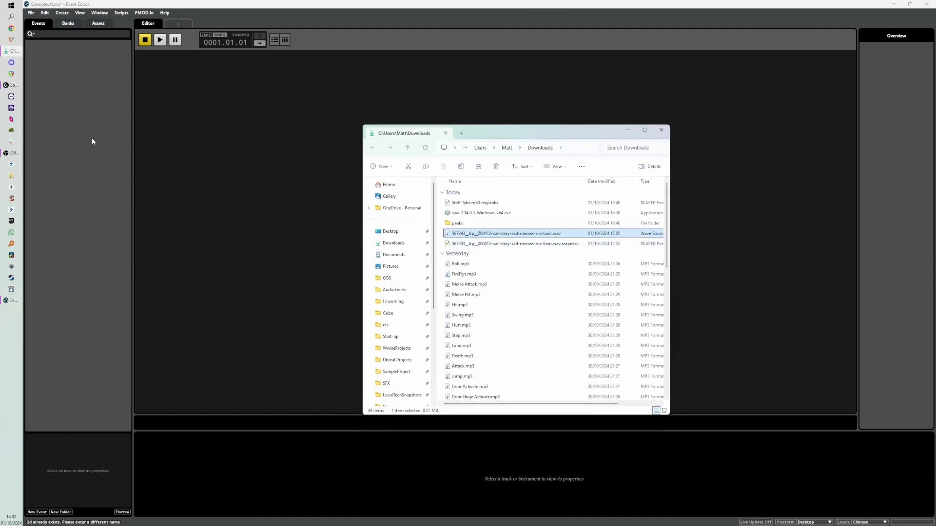
Create a 3D Timeline event with the default name and place the cat meow WAV from Downloads on its Audio 1 track
left_click(71, 113)
right_click(73, 113)
mouse_move(95, 119)
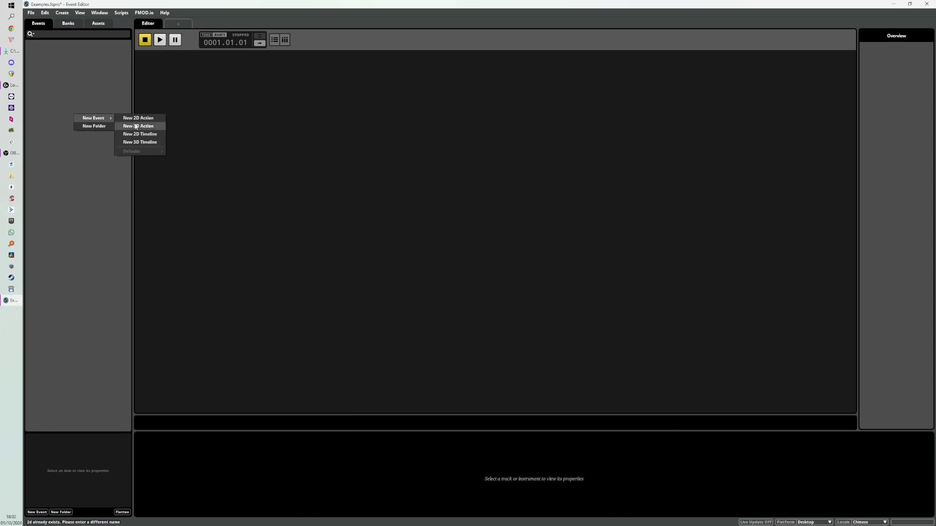
left_click(141, 140)
key("Return")
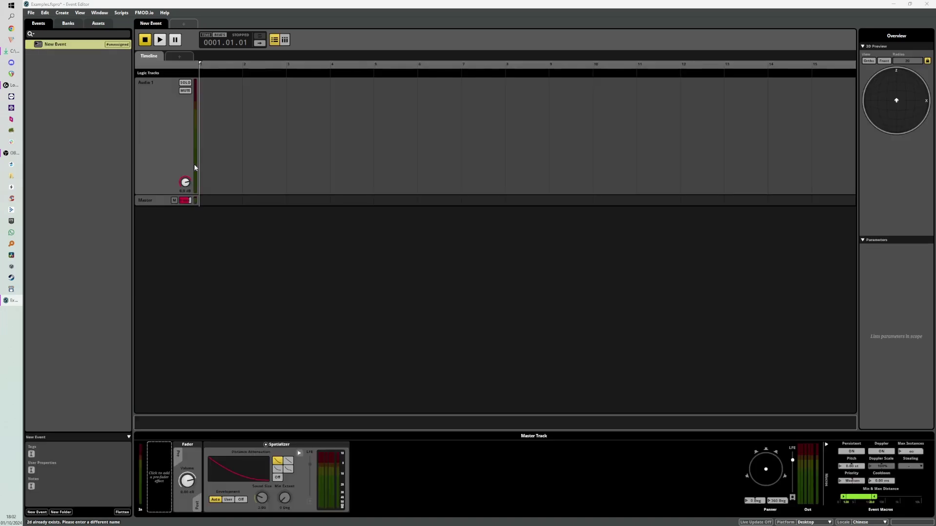
left_click(12, 51)
left_click_drag(506, 234, 165, 145)
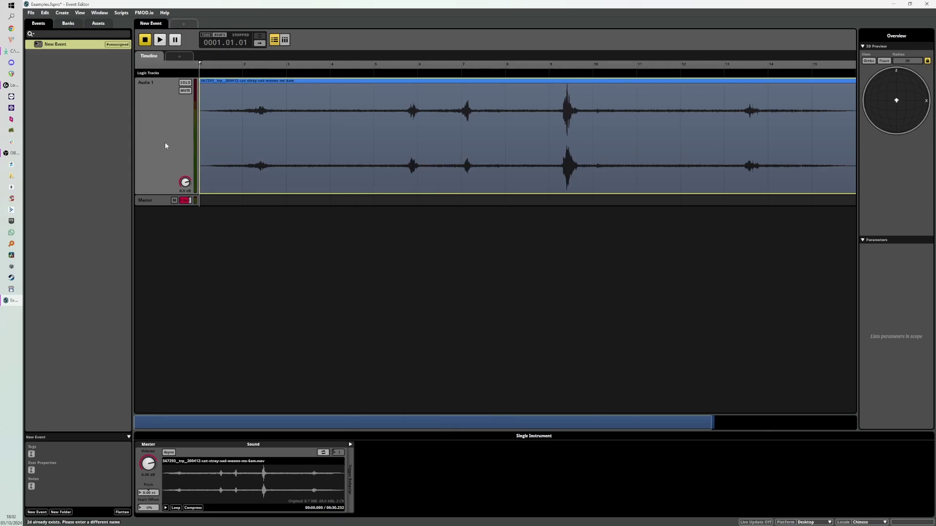
Delete the new event and create a 3D Timeline event directly from the cat meow WAV in Downloads
left_click(47, 48)
key("Delete")
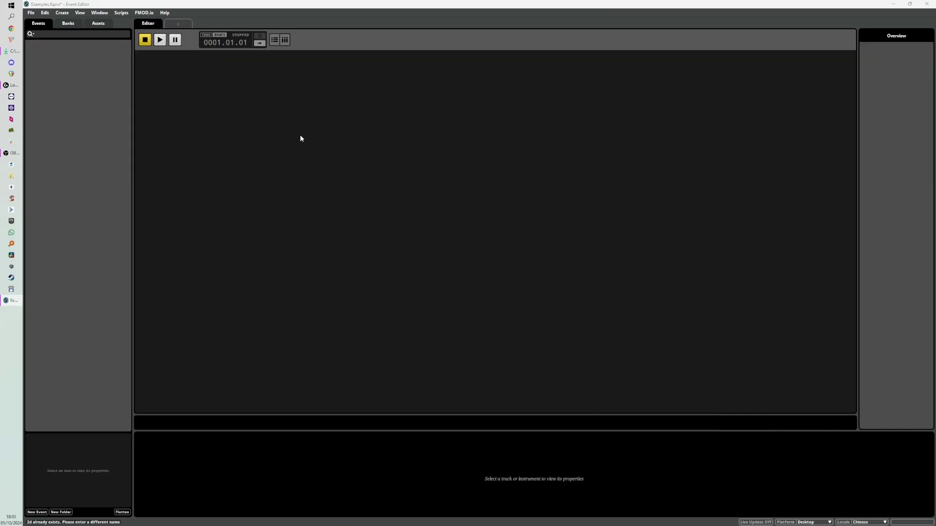
left_click(11, 51)
left_click_drag(483, 238, 96, 150)
left_click_drag(497, 134, 217, 283)
left_click(451, 239)
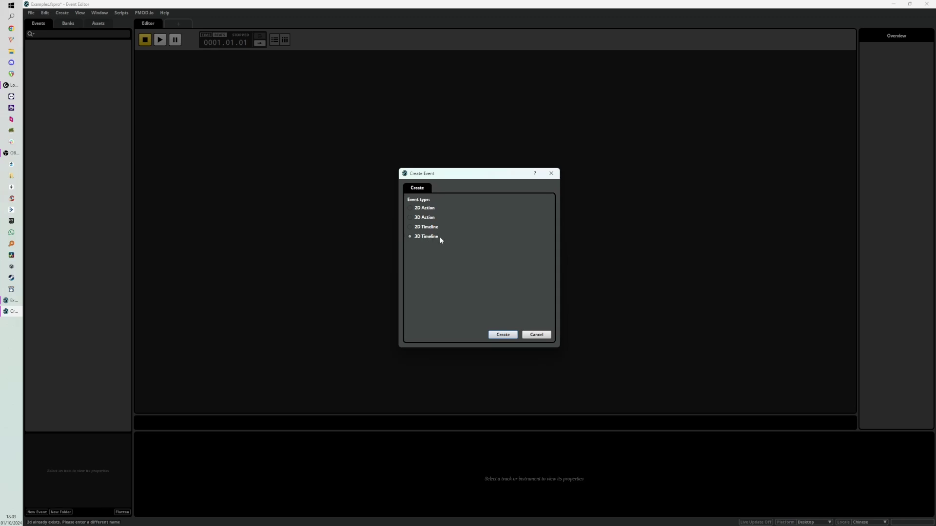
left_click(422, 229)
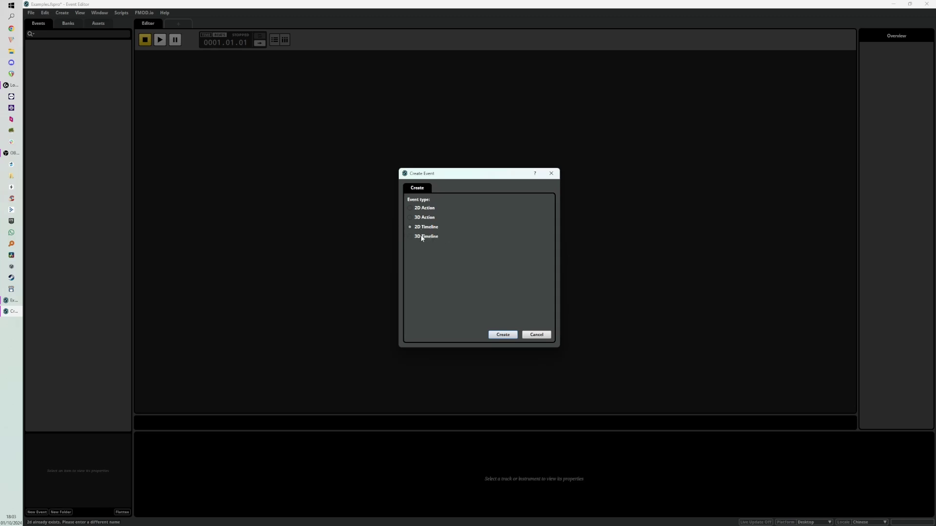
left_click(493, 336)
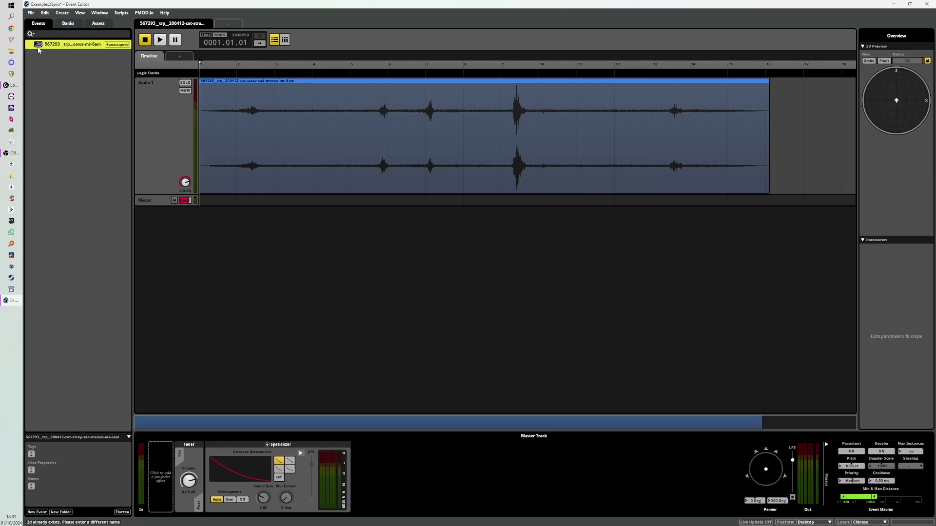
Delete the cat meow event and create an empty 3D Timeline event with the default name
key("Delete")
right_click(84, 97)
mouse_move(104, 102)
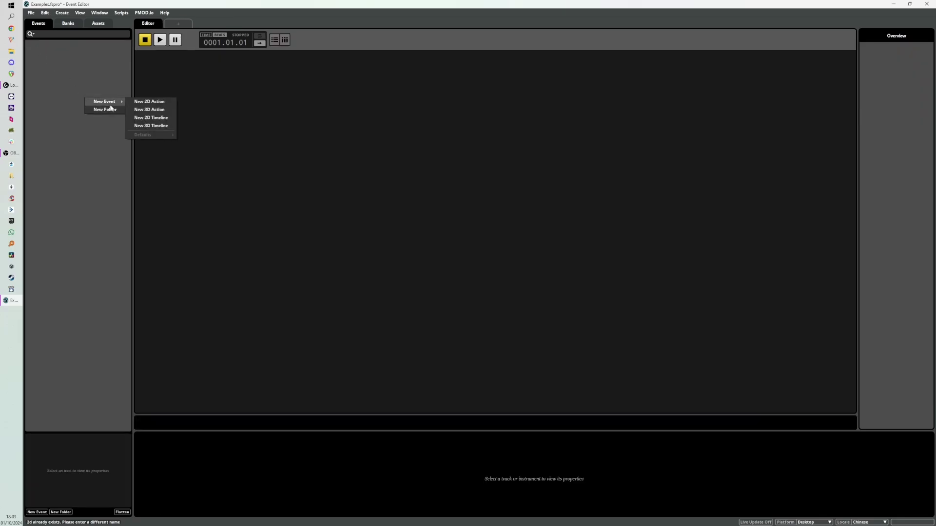
left_click(151, 125)
key("Return")
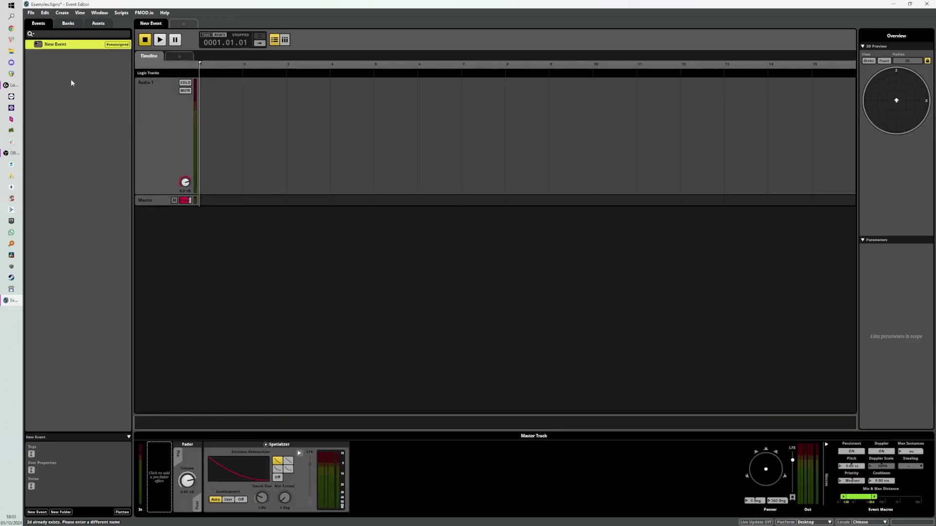
Set the new event's maximum distance to 100
left_click(68, 73)
left_click(56, 49)
left_click_drag(874, 497, 883, 498)
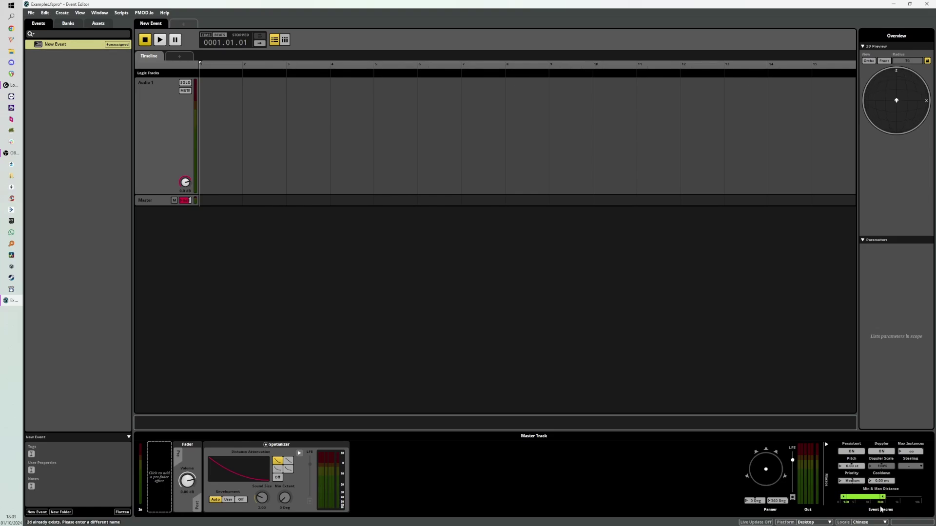
left_click(880, 503)
type("100")
key("Return")
Rename the new event to 3D_Event_template_100m
left_click(59, 45)
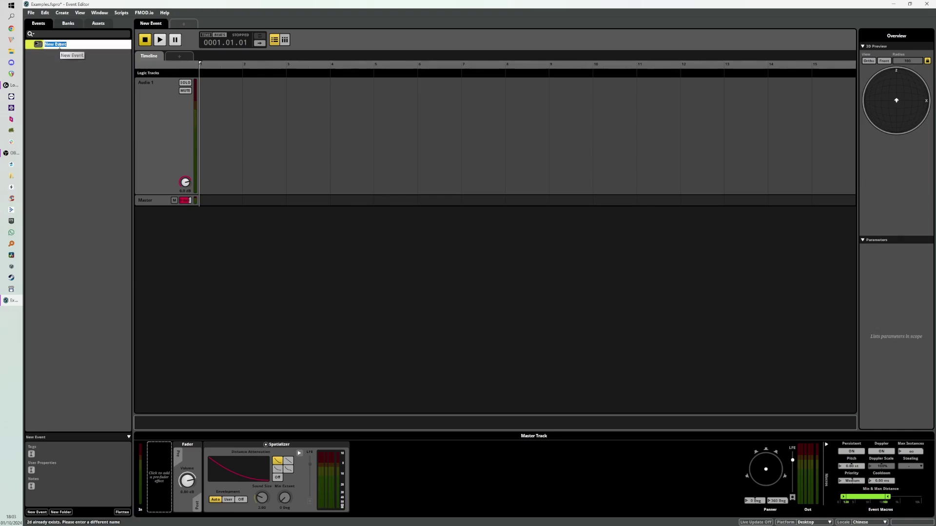
type("Eve")
type("3D_Even")
type("t_template")
key("Return")
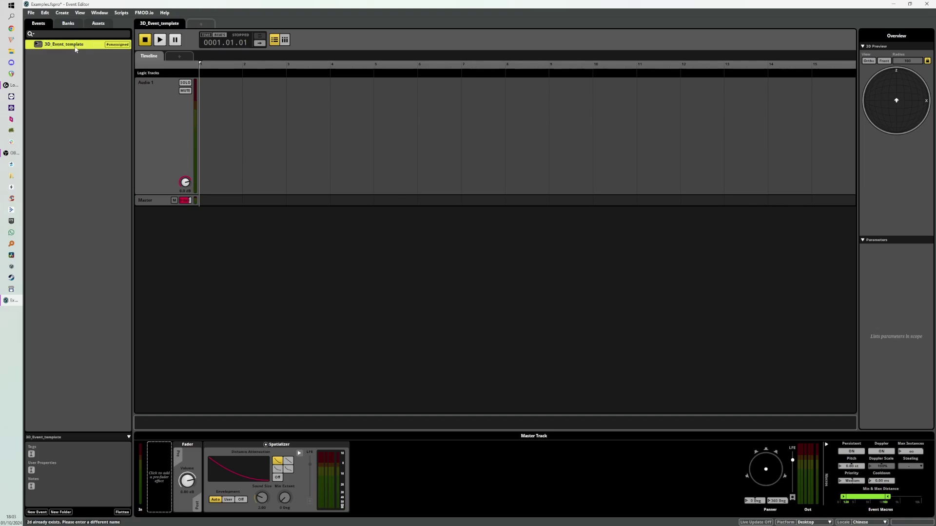
left_click(66, 44)
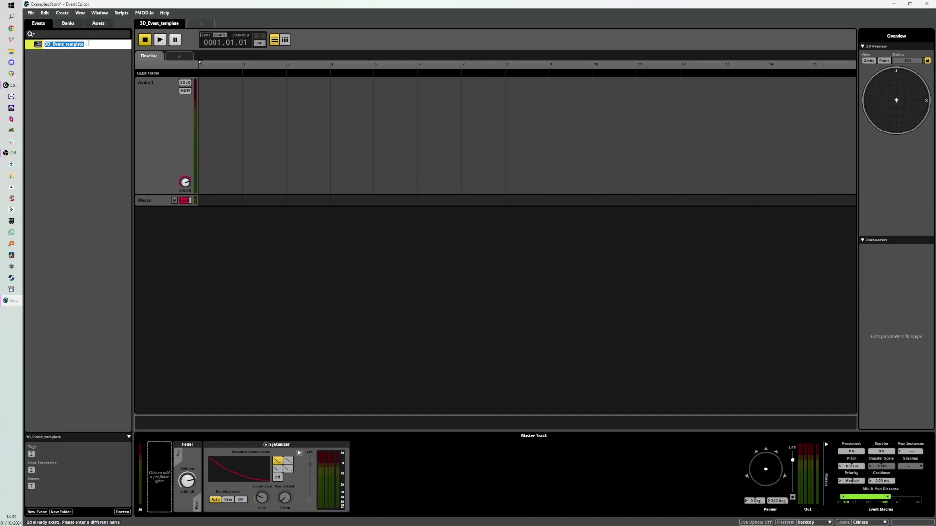
key("End")
key("Return")
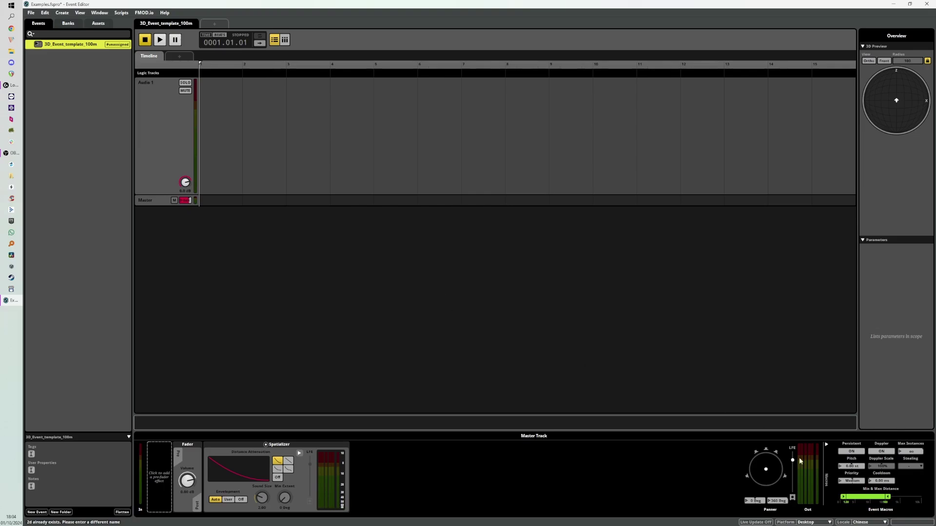
Review the template event's Audio 1 and Master tracks and widen the event browser pane
left_click(163, 162)
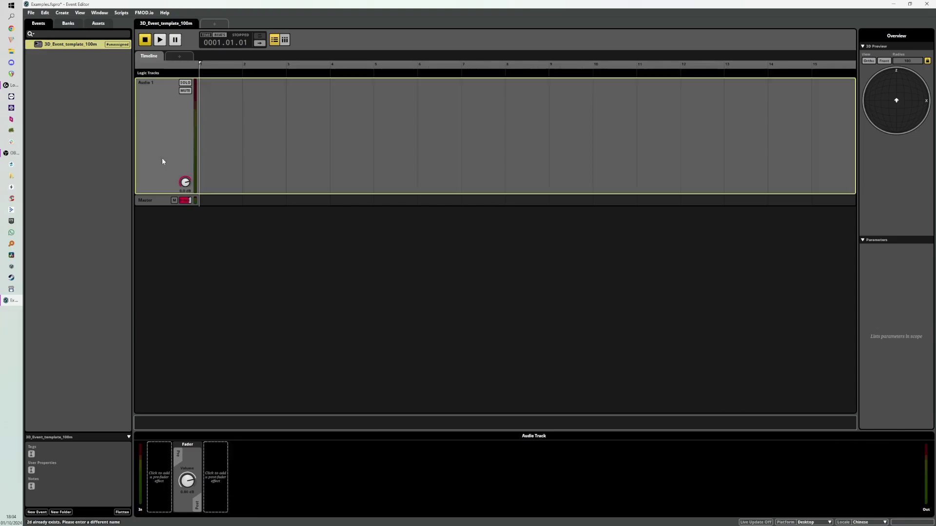
left_click(146, 201)
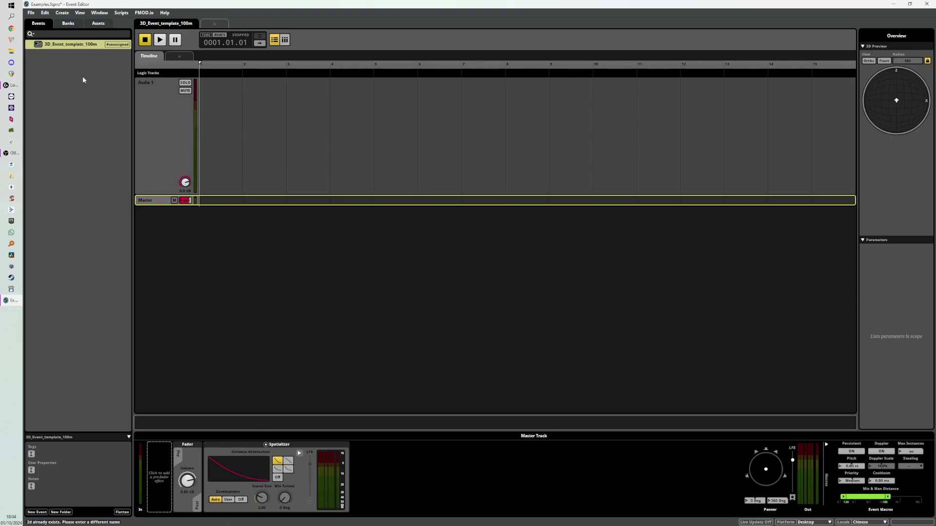
left_click(108, 56)
left_click_drag(133, 92, 157, 94)
Duplicate the 3D_Event_template_100m event and rename the copy to pistol
left_click(68, 47)
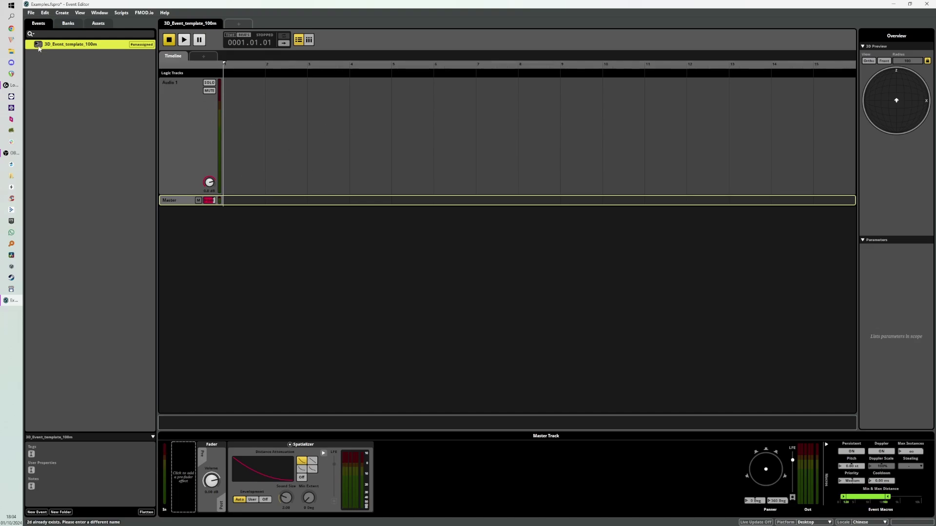
key("ctrl+d")
left_click(98, 54)
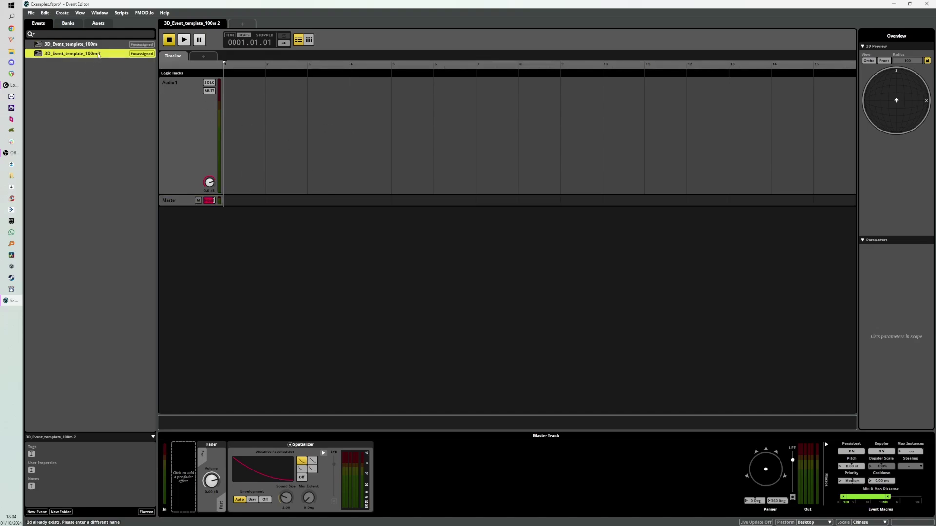
left_click(98, 55)
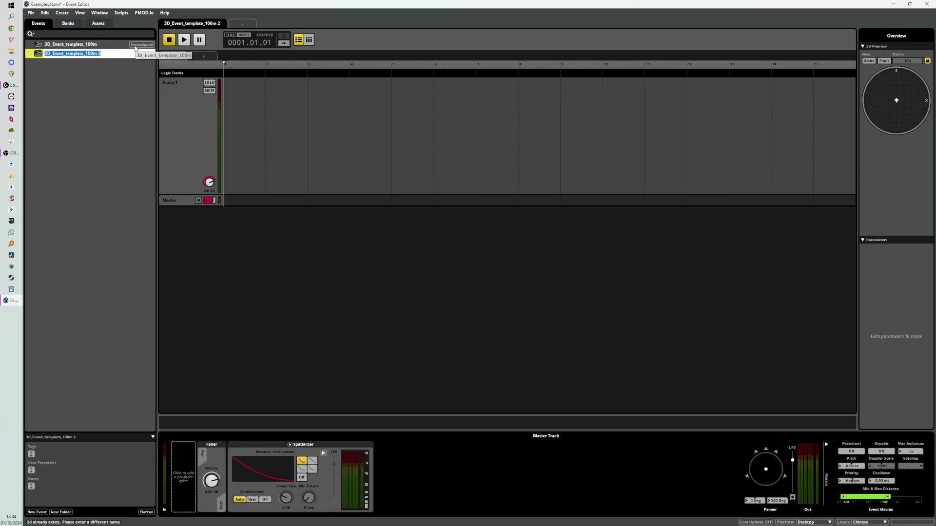
type("pistol")
key("Return")
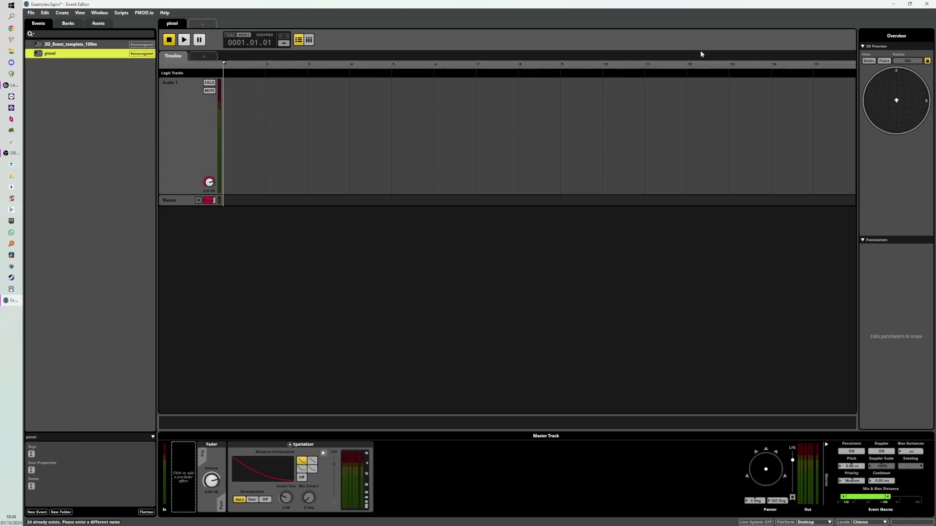
key("alt+Tab")
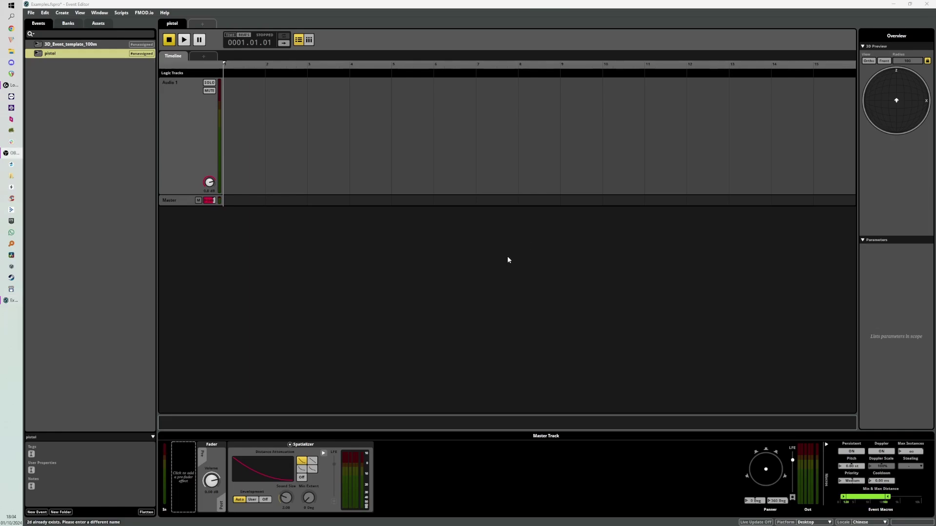
left_click(188, 130)
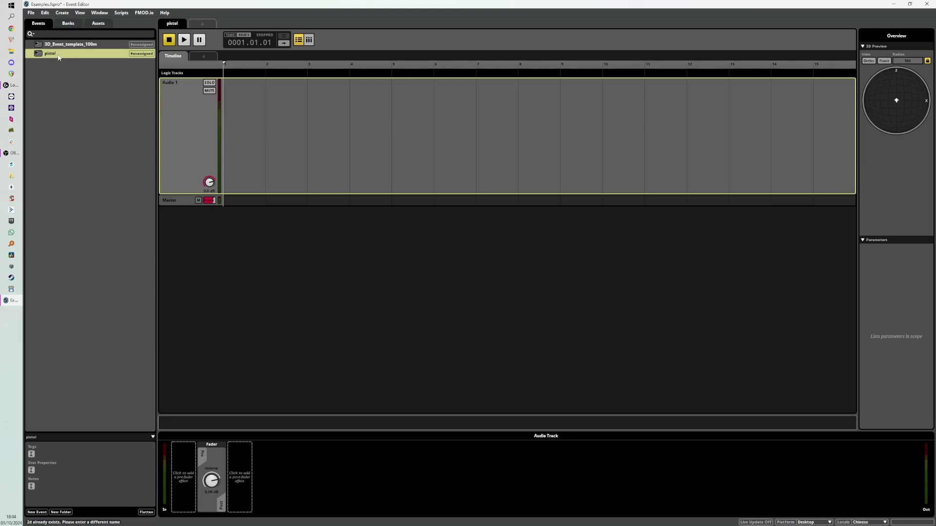
left_click(140, 52)
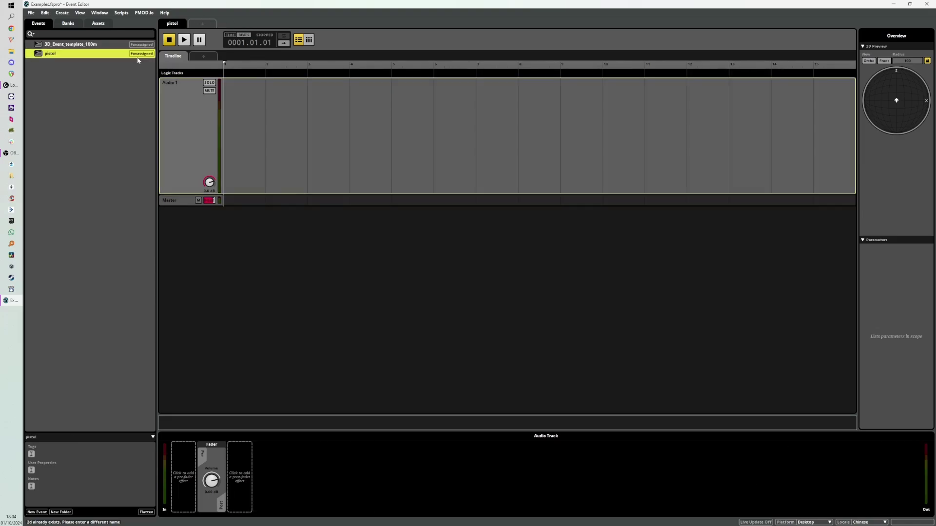
right_click(98, 59)
mouse_move(146, 86)
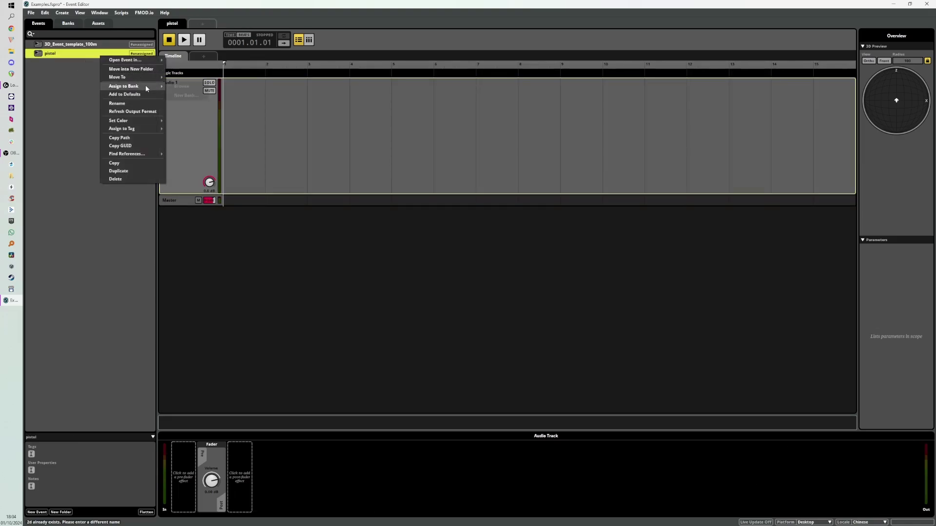
mouse_move(177, 91)
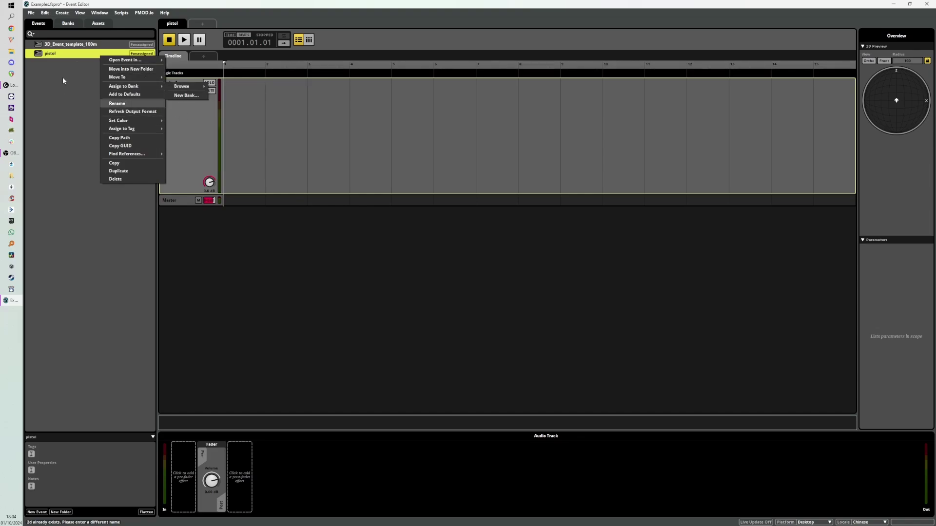
left_click(129, 61)
left_click(109, 54)
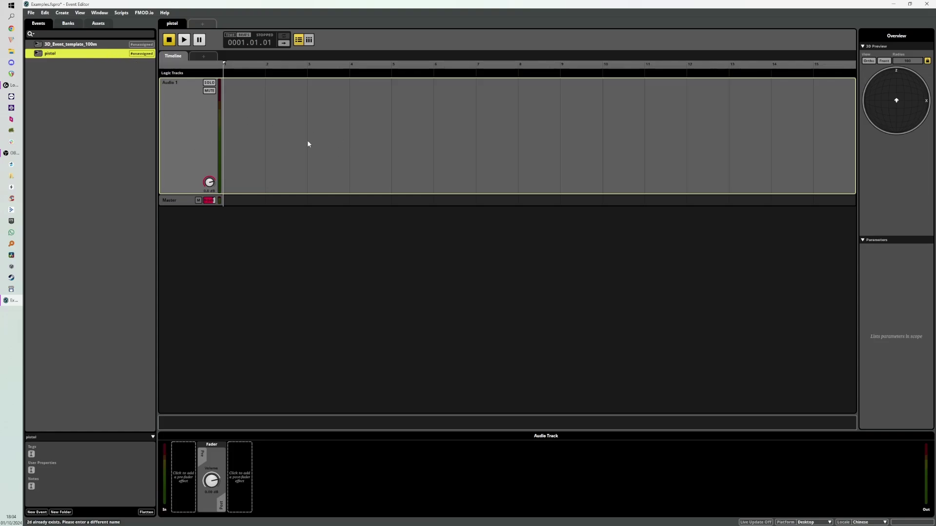
Assign the pistol event to the existing Music bank
right_click(96, 55)
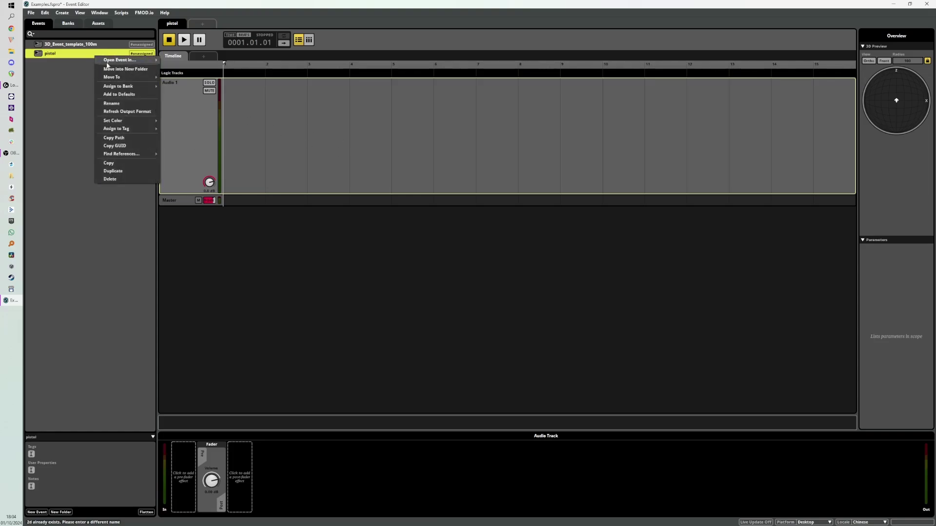
mouse_move(176, 87)
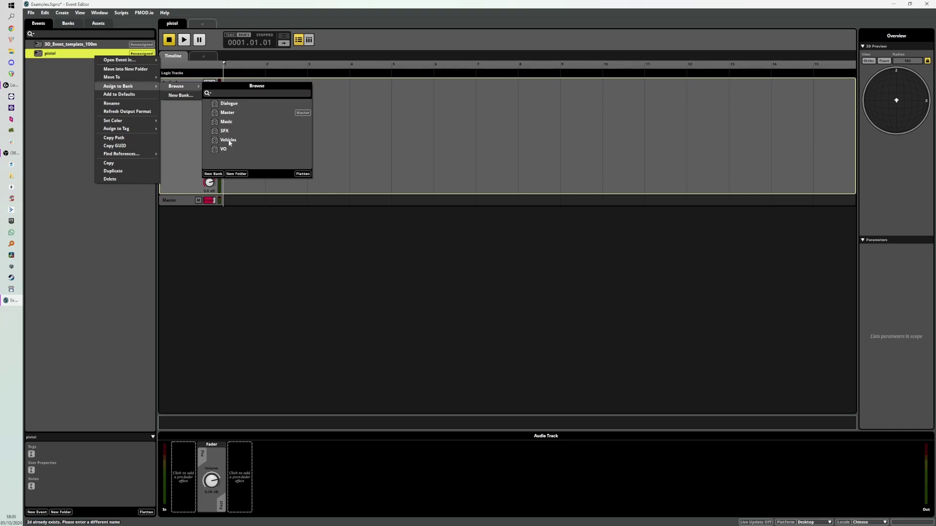
left_click(229, 122)
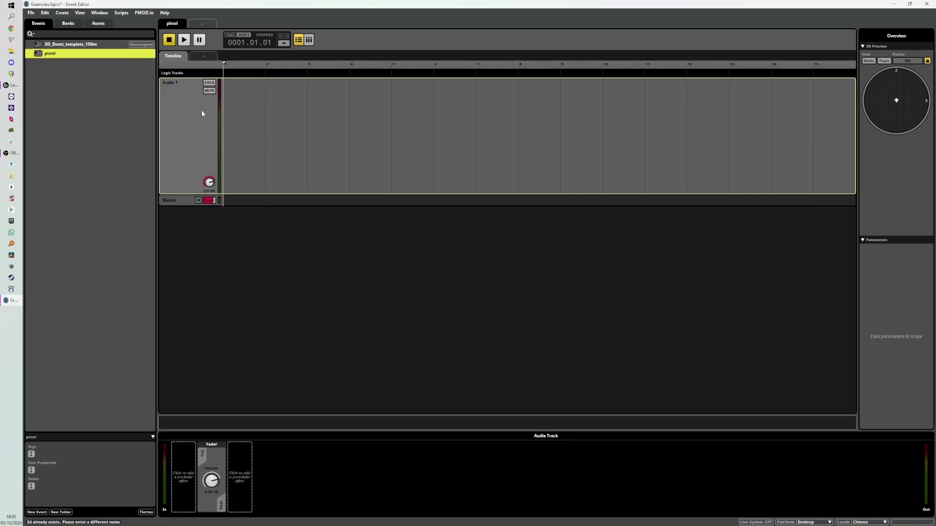
Examine the Build preferences and browse the possible output directories for built banks, then close them without choosing one
left_click(31, 12)
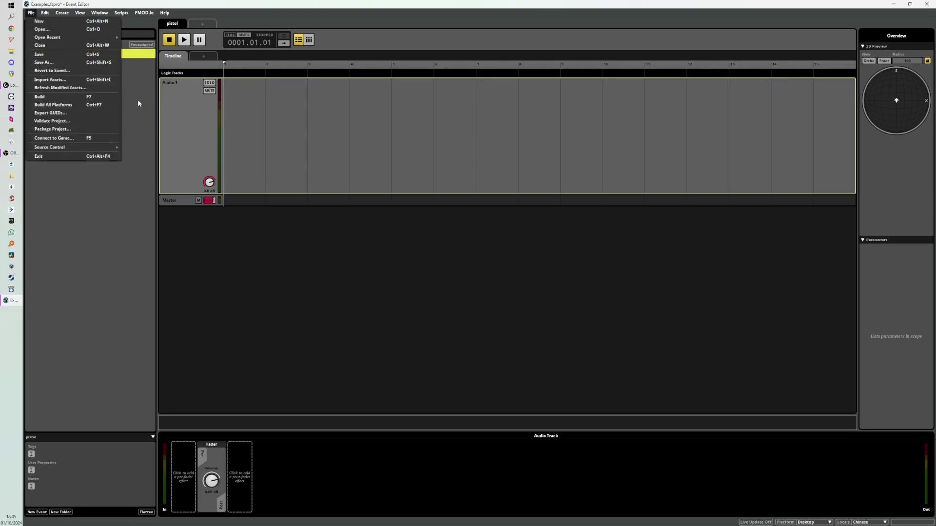
left_click(167, 109)
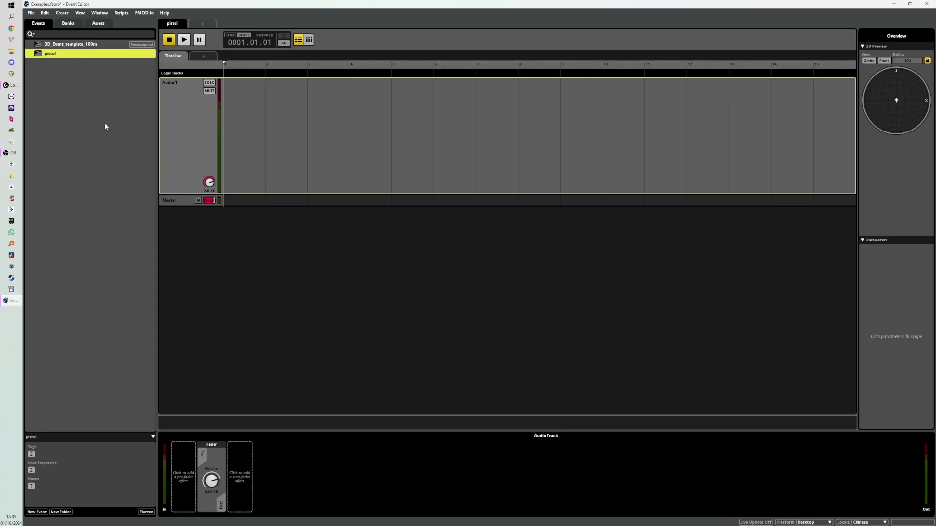
left_click(45, 13)
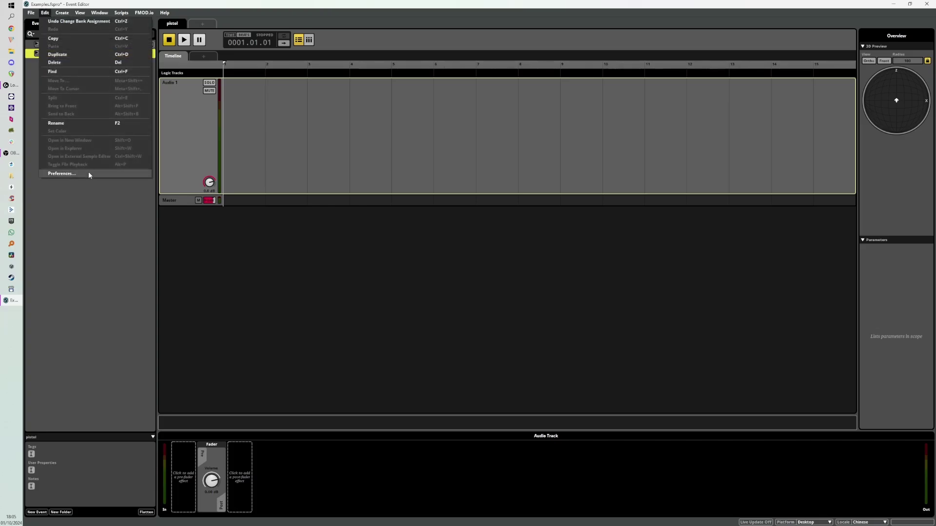
left_click(89, 174)
left_click(422, 170)
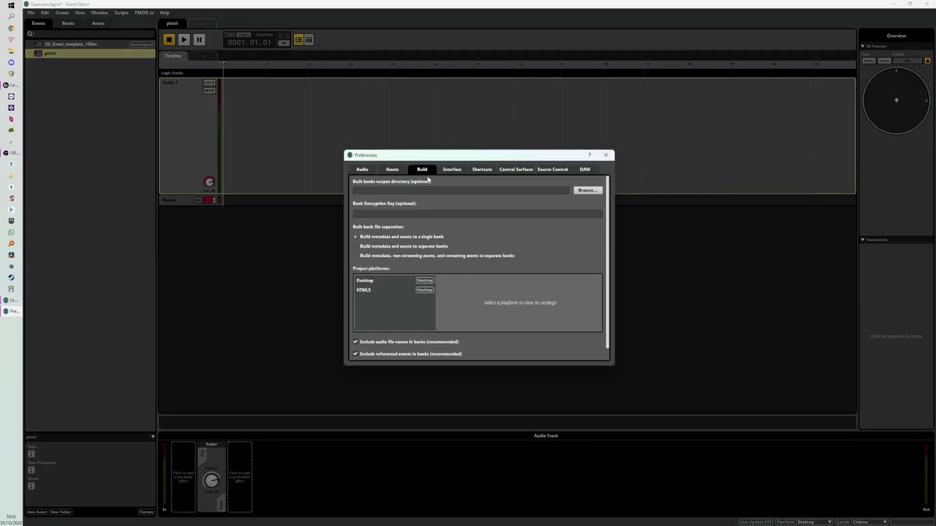
left_click(588, 190)
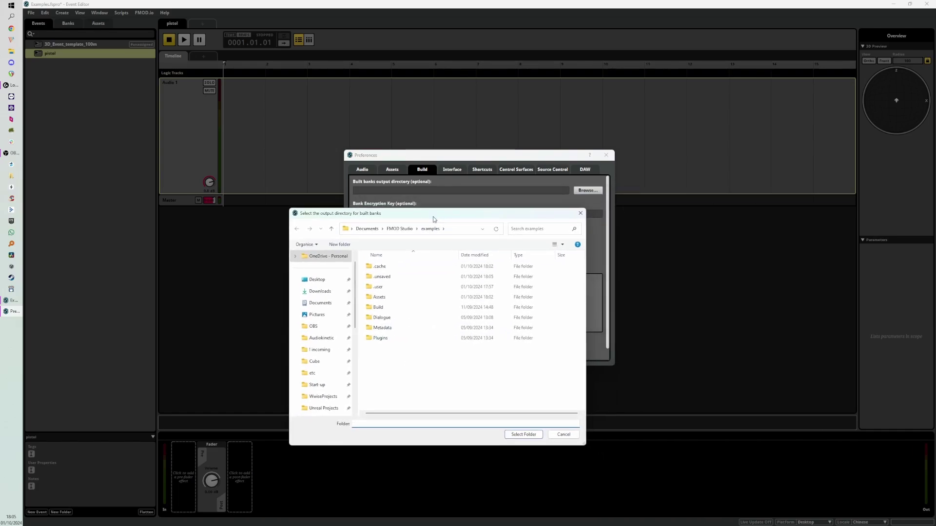
left_click_drag(436, 222, 474, 226)
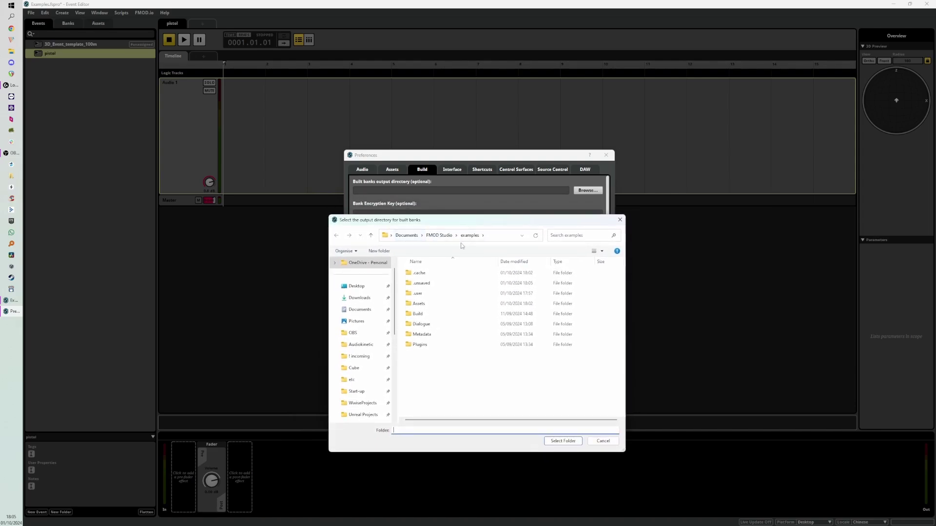
left_click(603, 440)
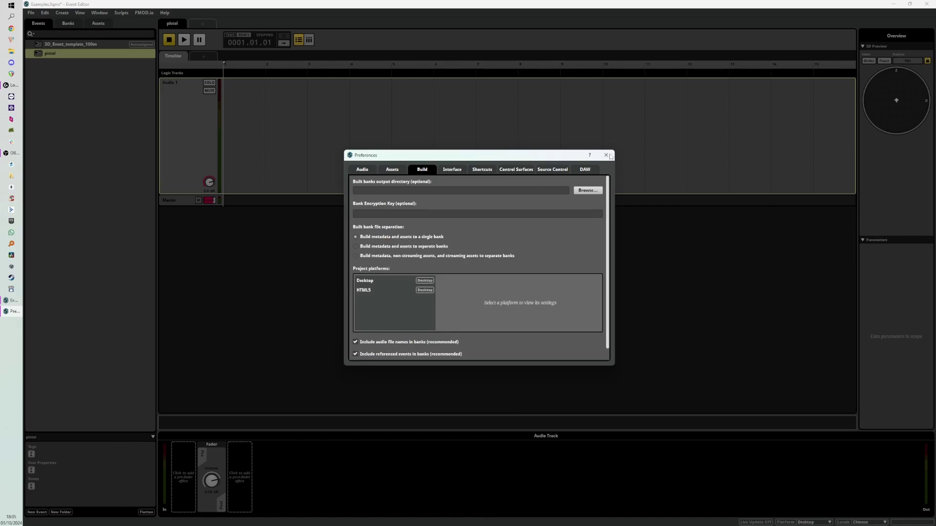
left_click(606, 155)
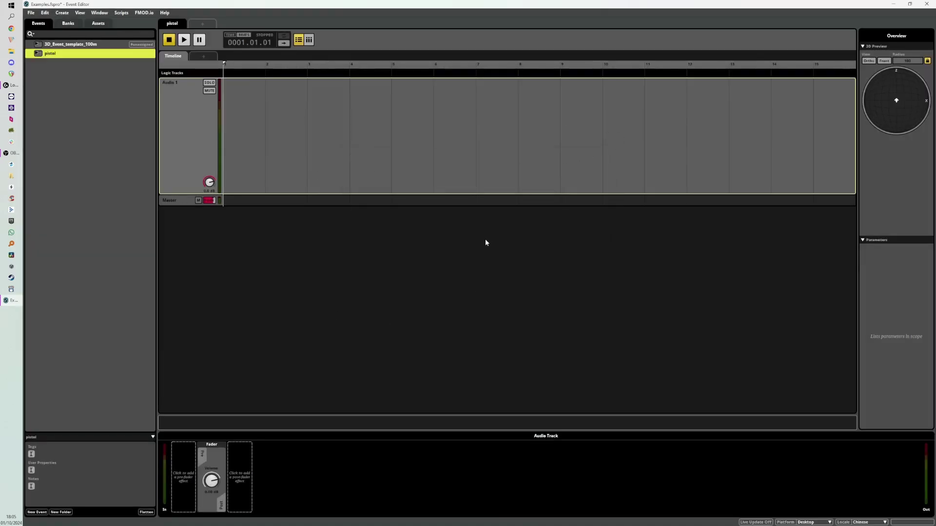
Deselect the pistol event and view the event types available for a new event, without creating one
left_click(80, 113)
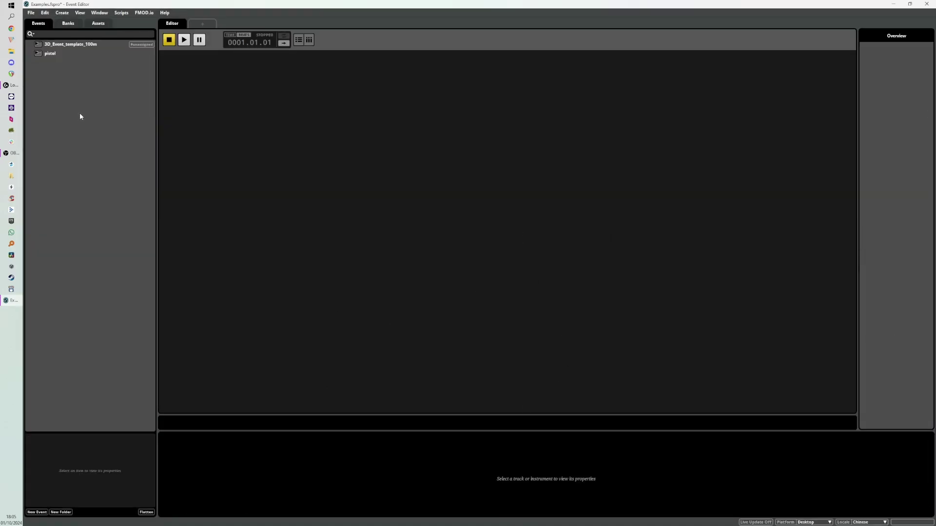
right_click(89, 134)
mouse_move(121, 138)
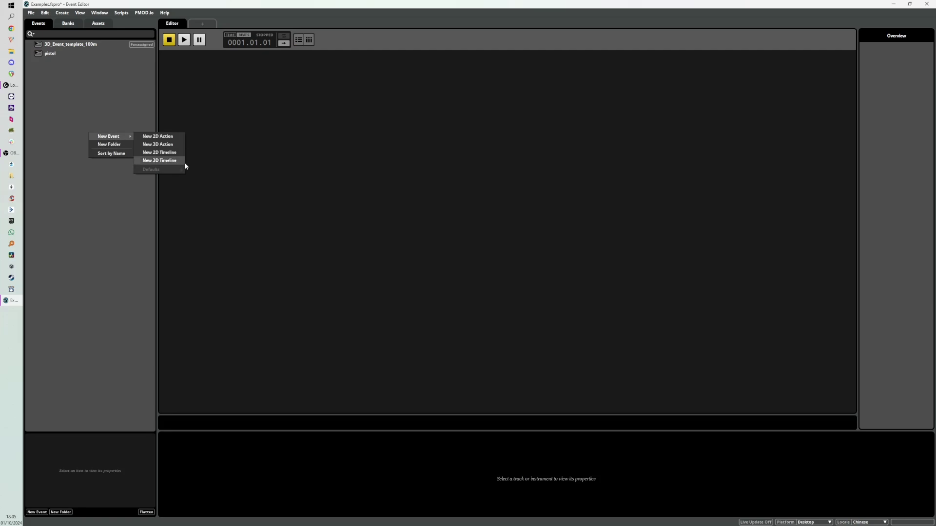
left_click(180, 104)
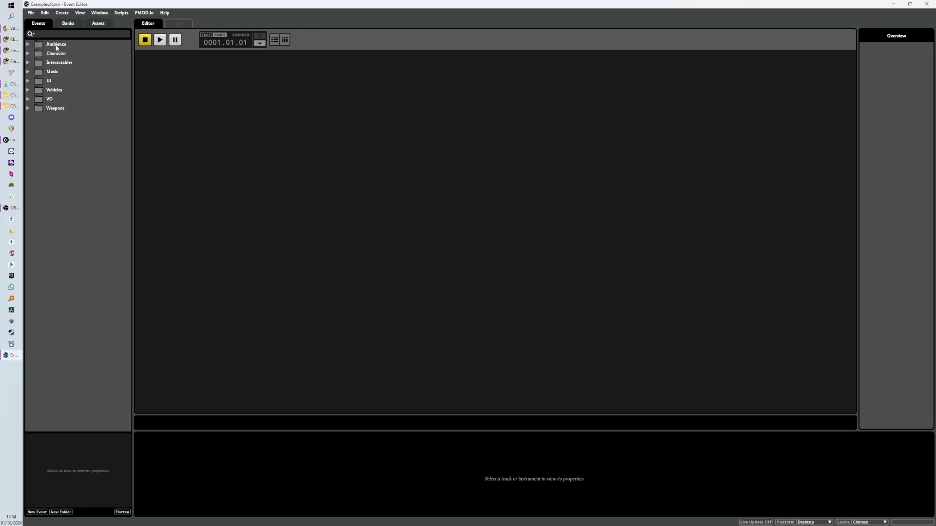
Expand the Ambience, Character, Interactables, Music and UI folders, and open the Button_highlight event with its Cancel track enlarged
left_click(28, 45)
left_click(28, 81)
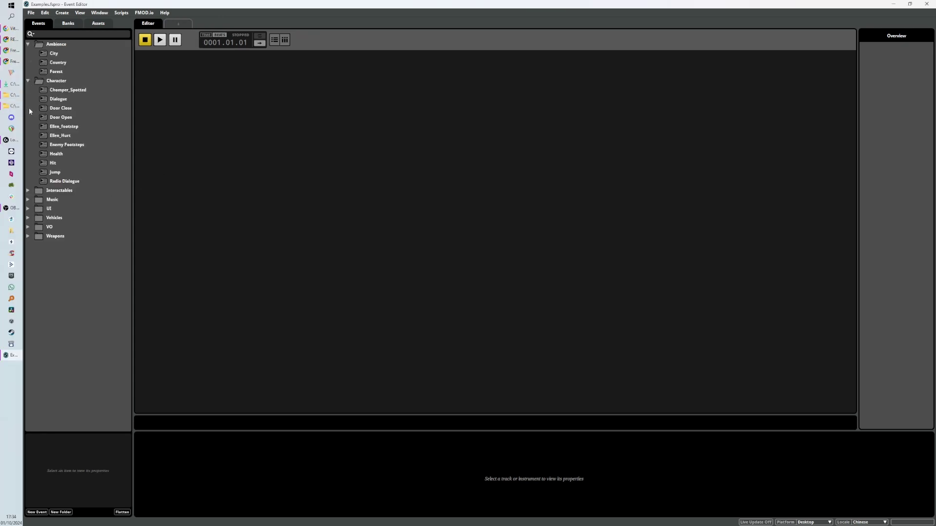
left_click(27, 191)
left_click(28, 218)
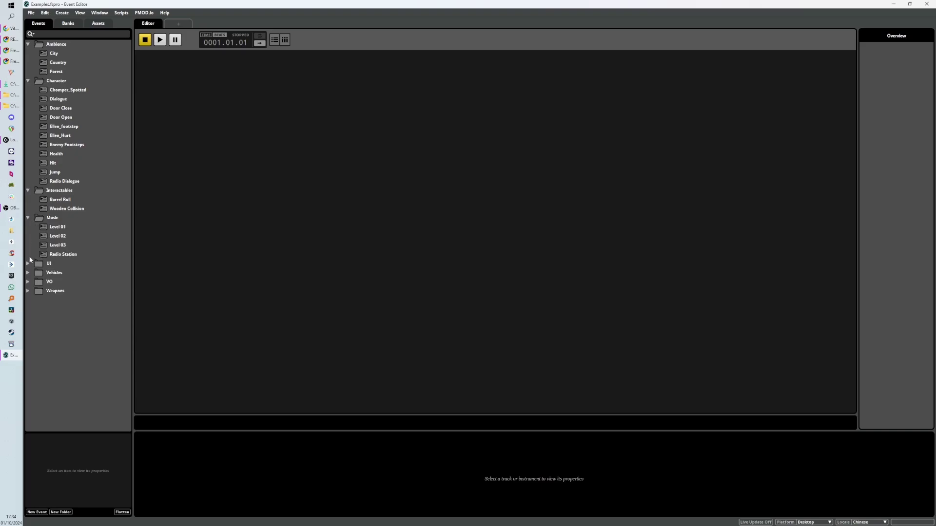
left_click(28, 264)
left_click(61, 274)
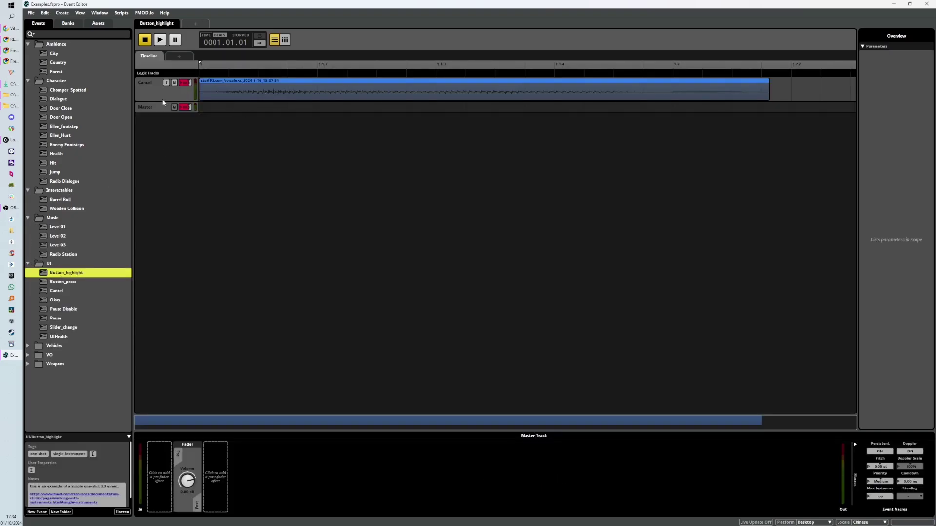
left_click_drag(160, 104, 154, 186)
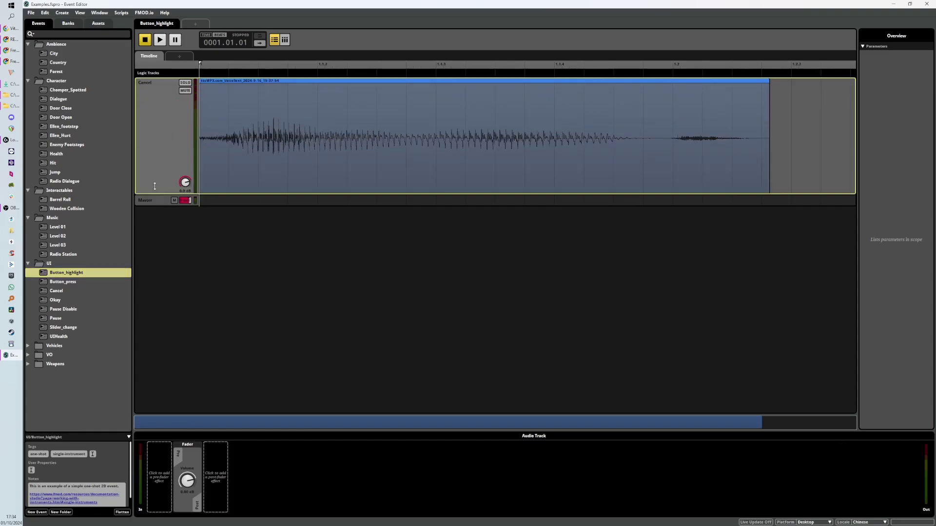
Collapse every expanded event folder except UI, and open the Button_press event with its Cancel track enlarged
left_click(28, 217)
left_click(28, 190)
left_click(28, 81)
left_click(30, 46)
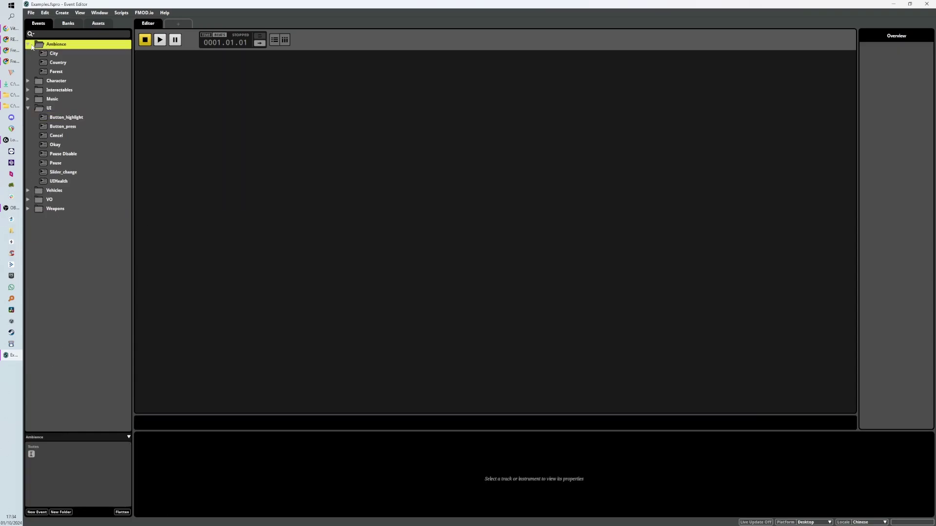
left_click(29, 45)
left_click(63, 99)
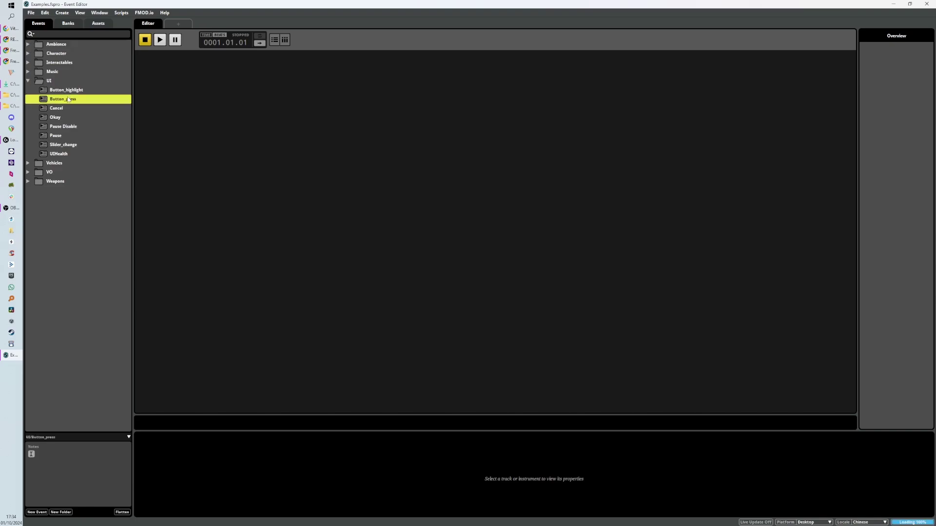
left_click_drag(167, 100, 149, 205)
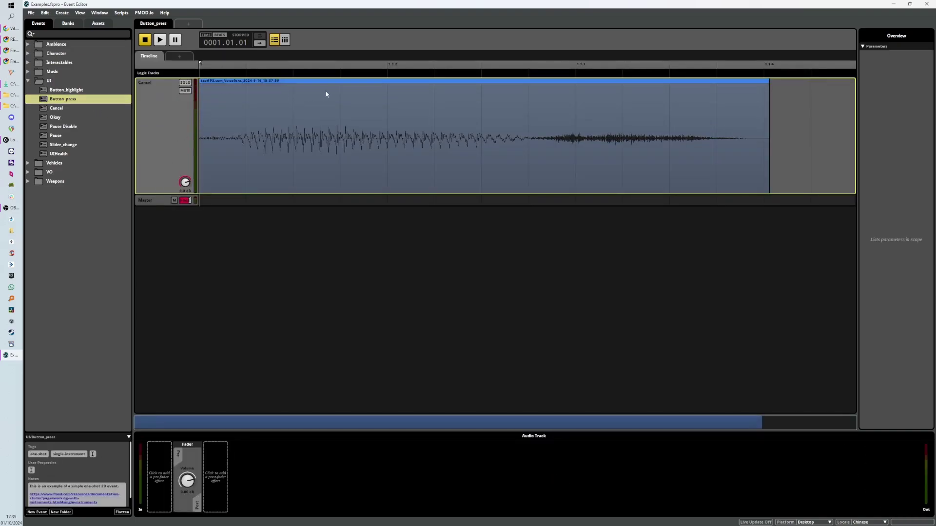
Open the Button_highlight event and inspect the single instrument on its Cancel track
left_click(84, 91)
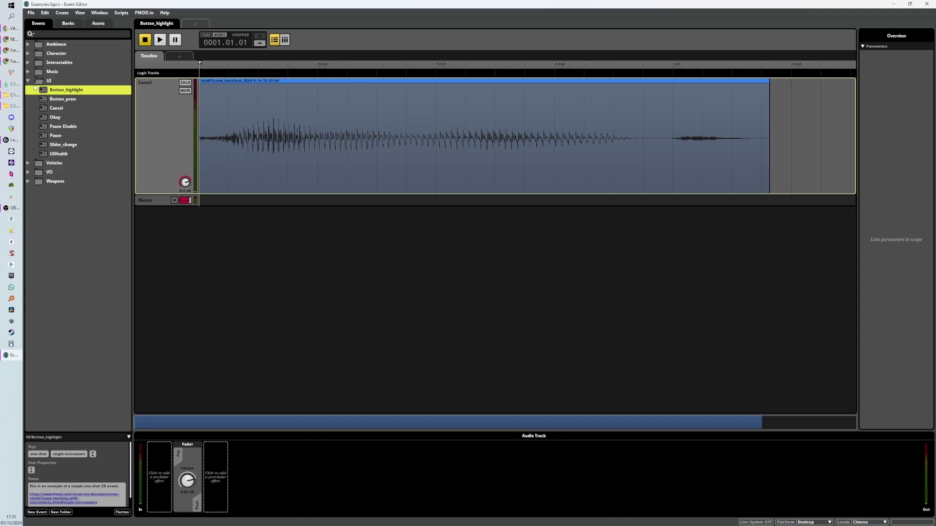
left_click(269, 136)
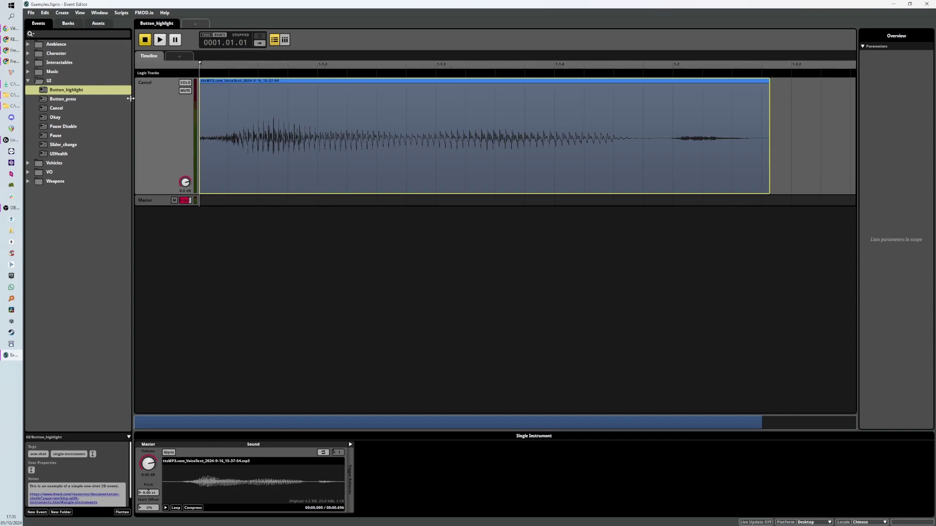
left_click(53, 94)
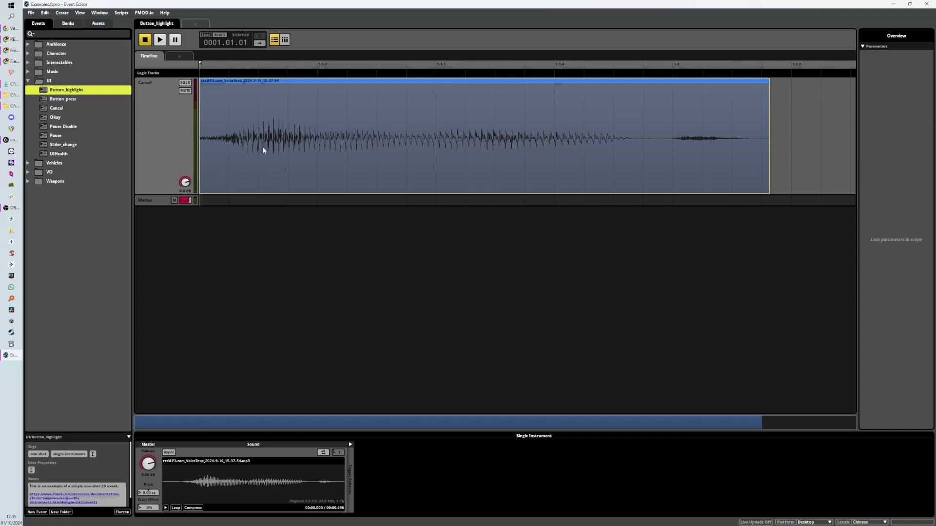
left_click(239, 127)
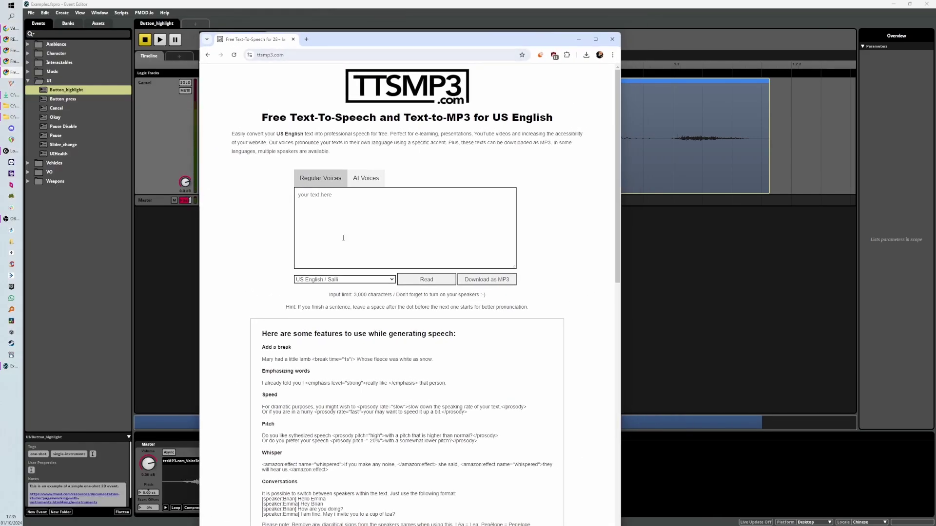
Switch to the ttsmp3.com page in the browser, enter "highlight" as the speech text, and return to FMOD Studio
left_click(356, 205)
type("highlight")
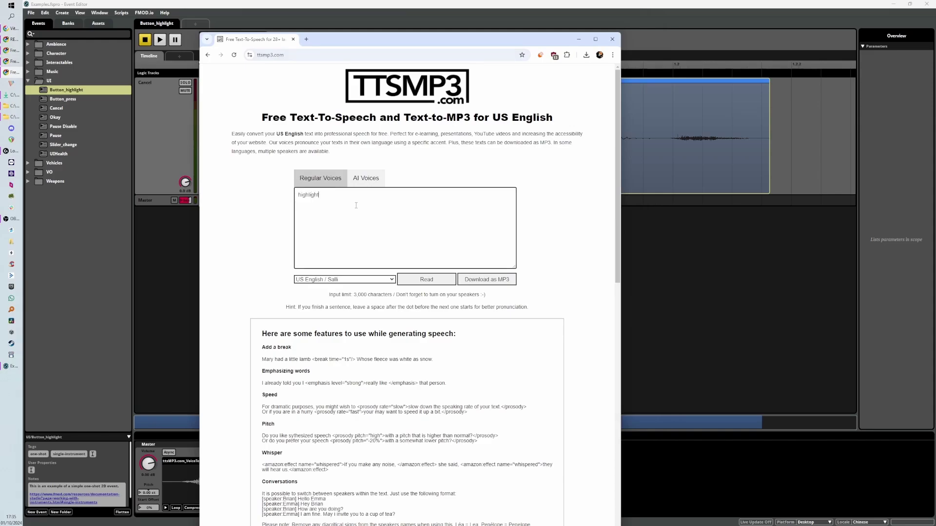
key("super+Down")
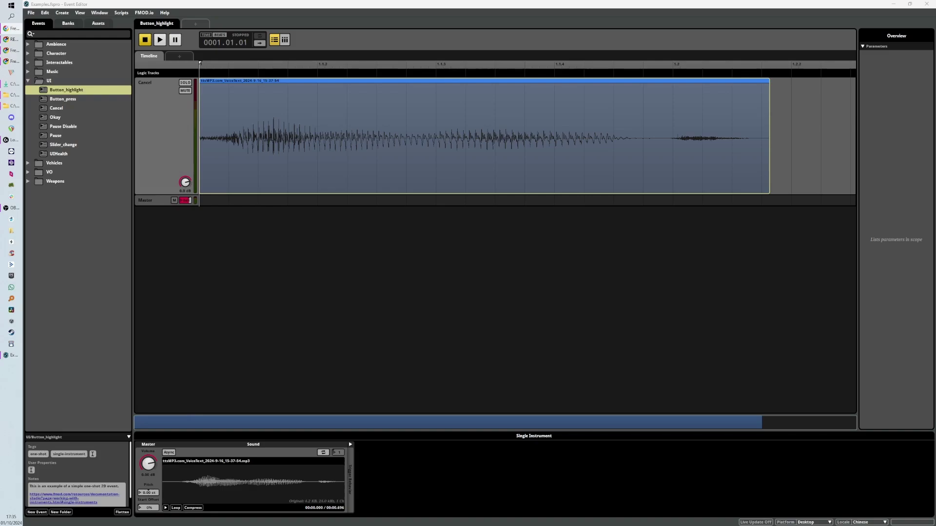
Recheck the Button_highlight clip and browse the other UI events, including Pause, Pause Disable, Okay and Cancel, enlarging the Okay track's waveform
left_click(149, 139)
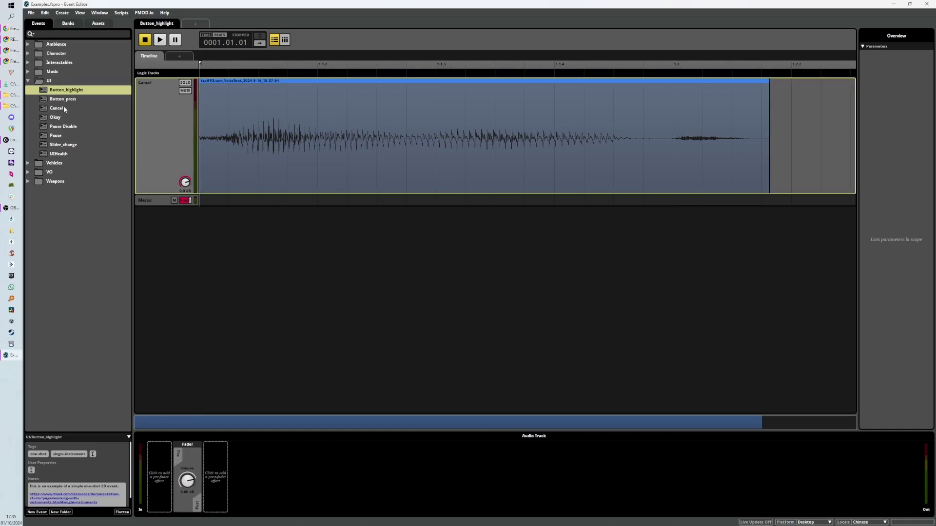
left_click(279, 132)
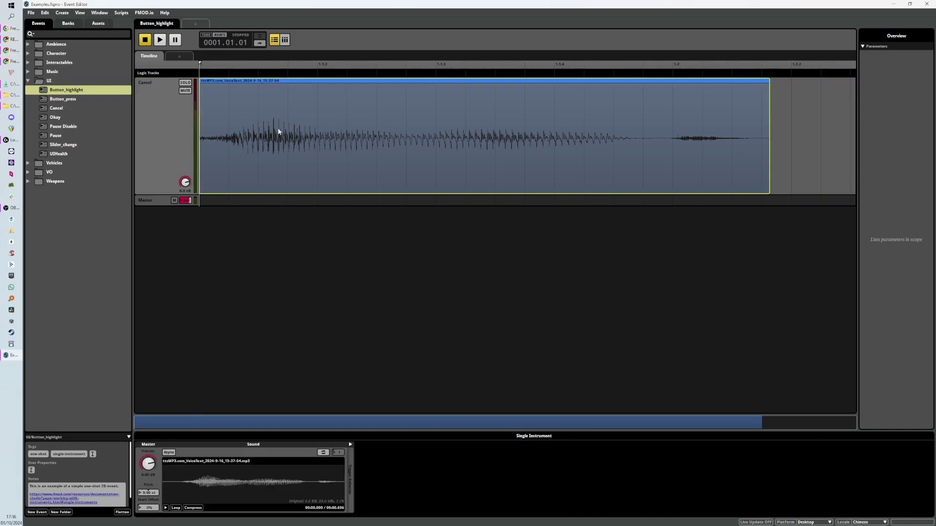
left_click(57, 136)
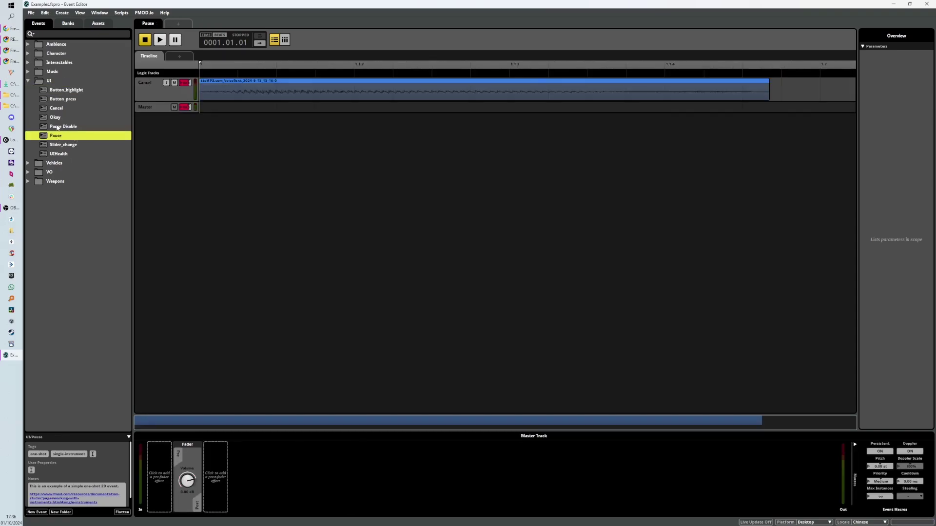
left_click(57, 127)
left_click(55, 117)
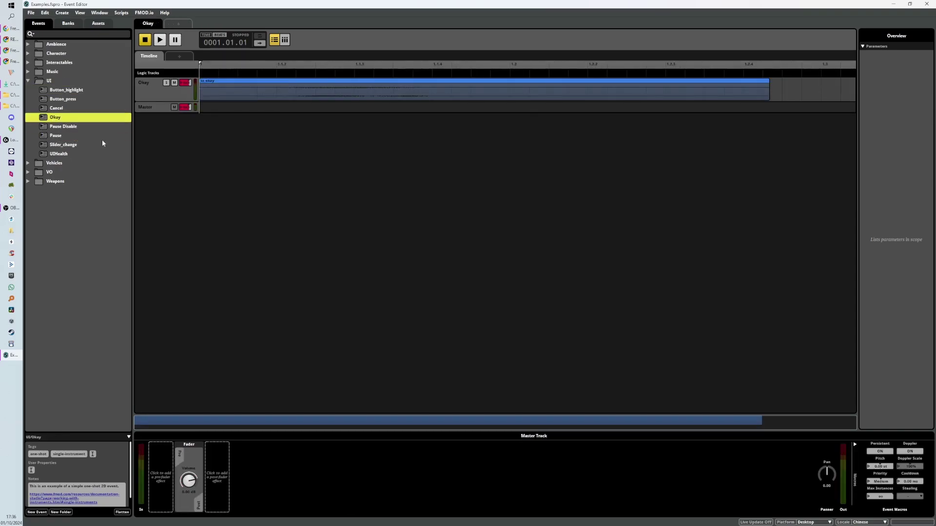
left_click_drag(159, 101, 159, 251)
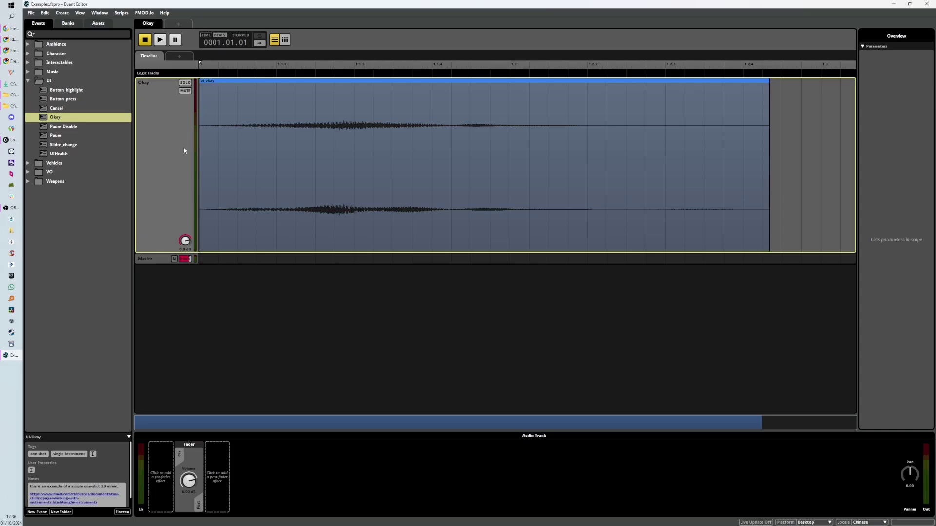
left_click(67, 109)
left_click(68, 91)
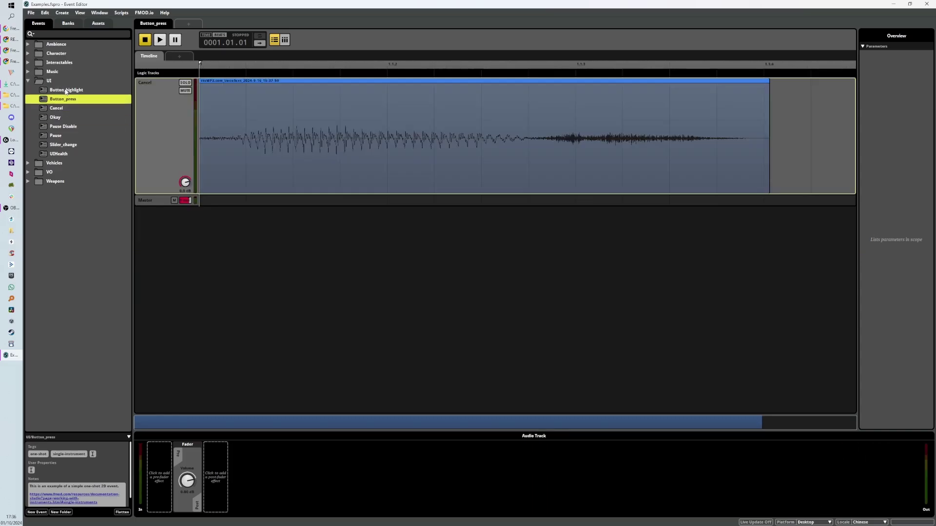
Open the Pause event, enlarge its Cancel track, and select the audio clip to inspect its single instrument
left_click(55, 136)
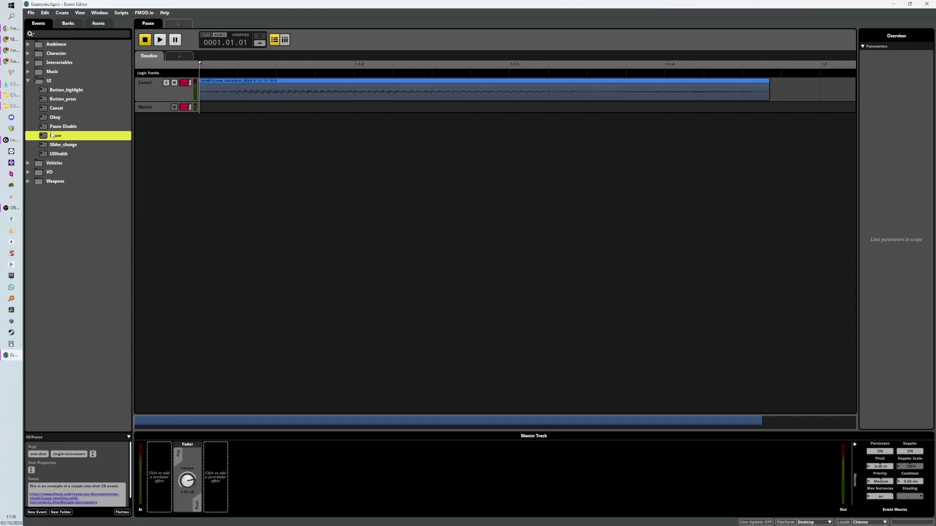
key("alt+Tab")
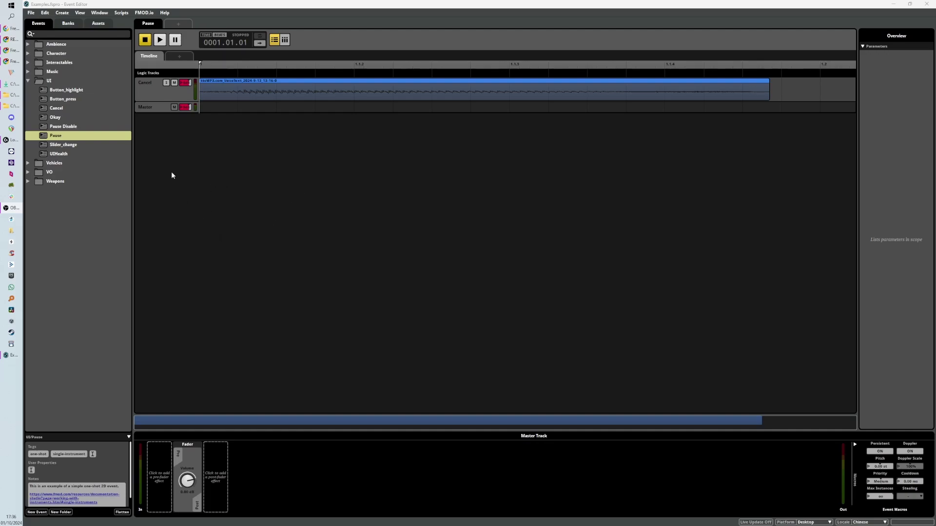
left_click(217, 99)
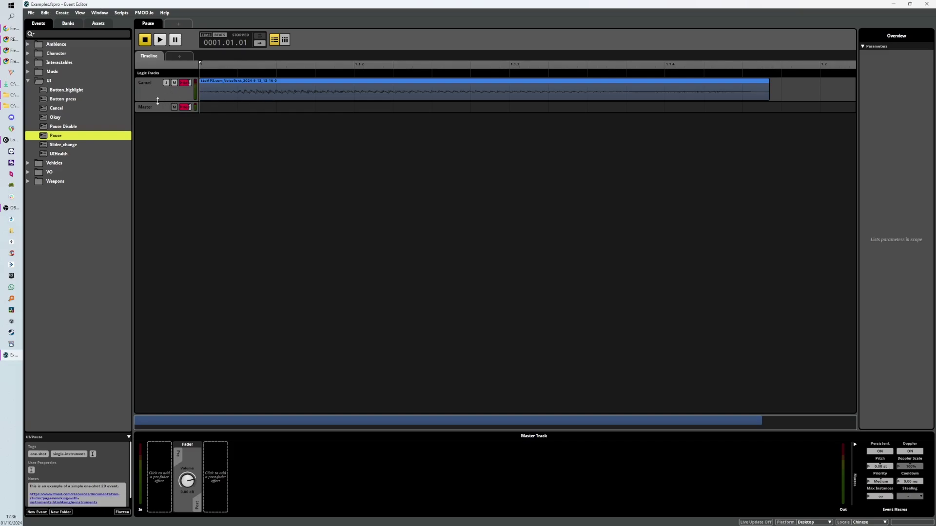
left_click_drag(158, 102, 159, 208)
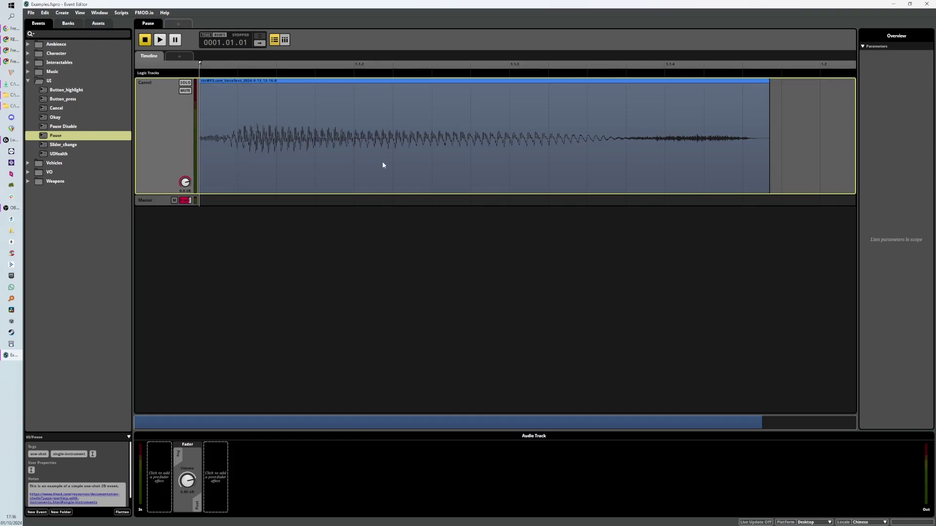
left_click(247, 166)
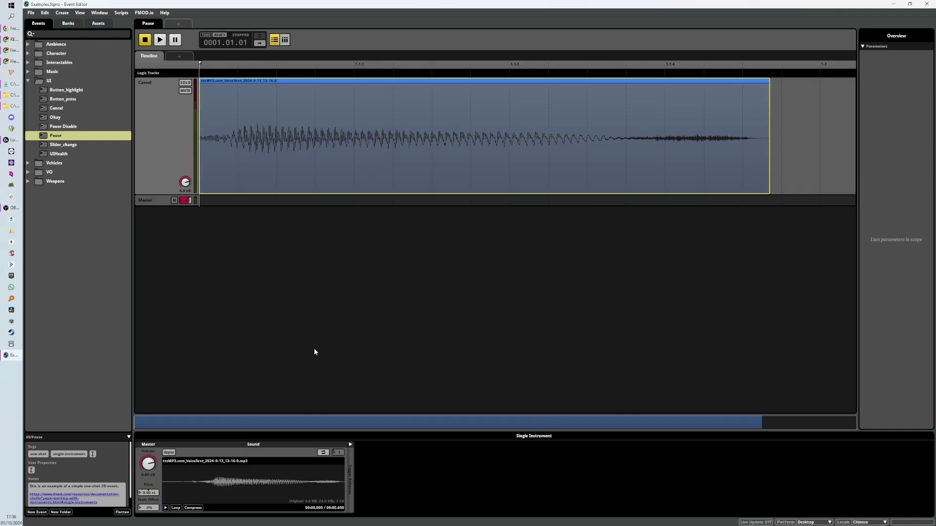
Trim the quiet lead-in from the start of the Pause event's clip and move the clip back to the timeline start
left_click_drag(203, 166, 228, 164)
mouse_move(228, 84)
left_mouse_down()
mouse_move(248, 88)
mouse_move(213, 89)
left_mouse_up()
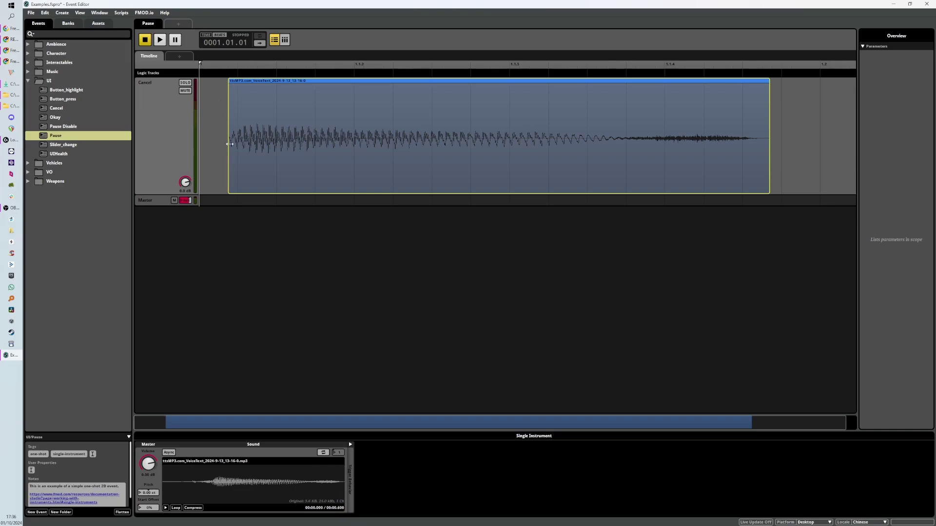
mouse_move(226, 163)
left_mouse_down()
mouse_move(309, 157)
mouse_move(229, 165)
left_mouse_up()
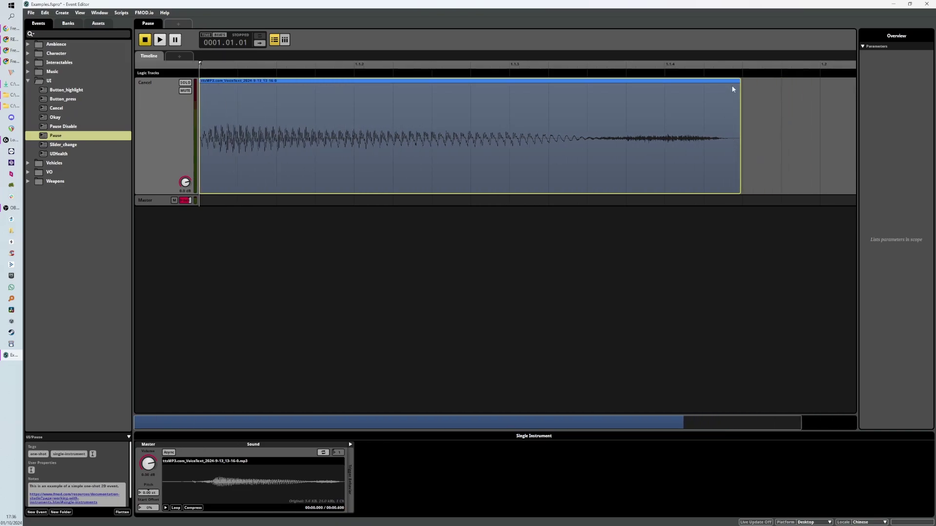
Add a curved fade-out to the end of the Pause clip and play the event to hear it
left_click_drag(739, 84, 645, 98)
left_click(45, 138)
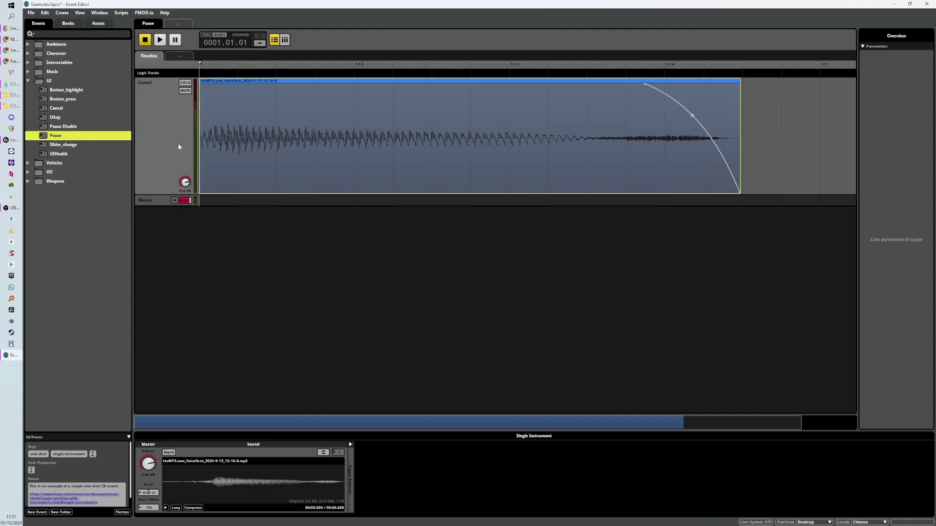
key("space")
key("alt+Tab")
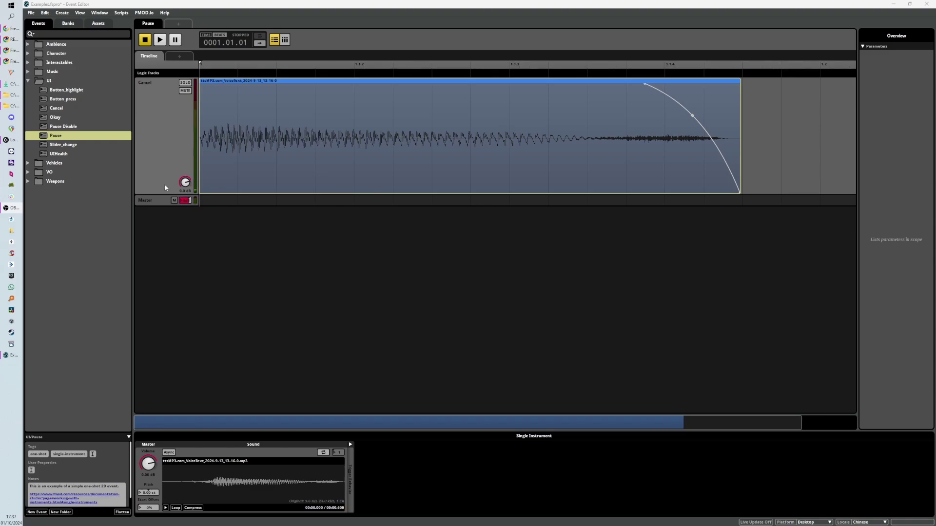
Compare the Cancel track's fader settings with the clip's single instrument settings, playing the Pause event to audition it
left_click(183, 148)
key("space")
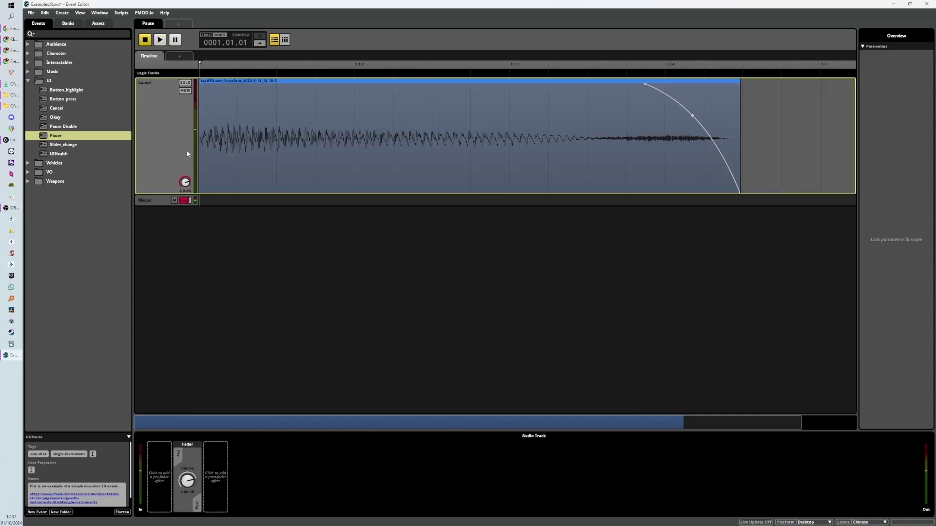
left_click(220, 157)
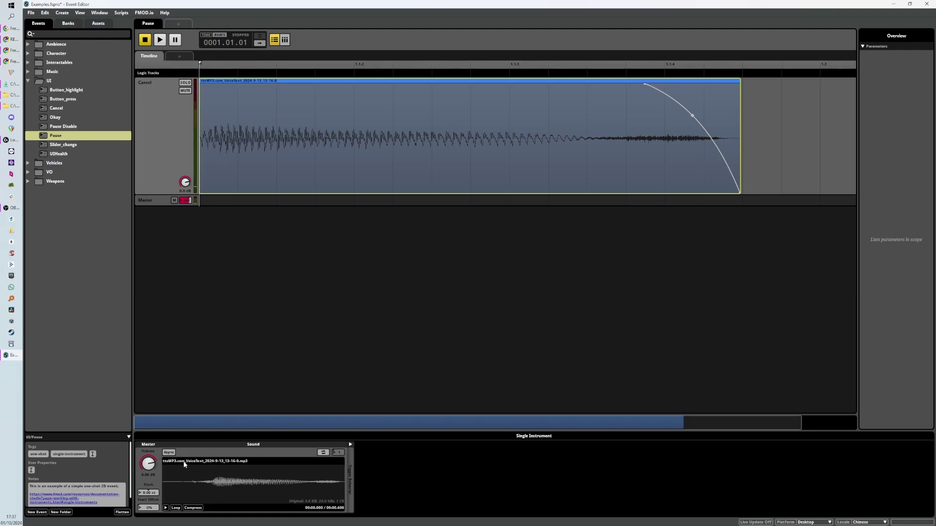
left_click(159, 151)
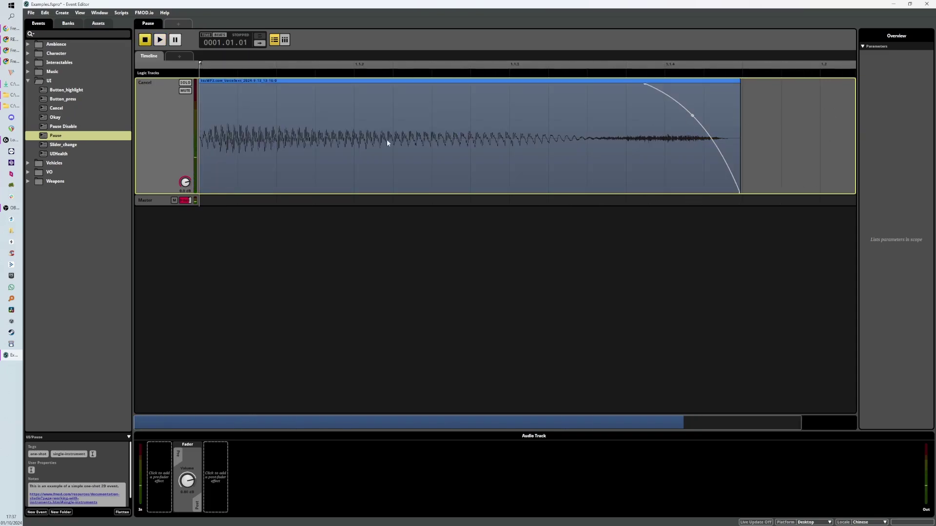
left_click(295, 155)
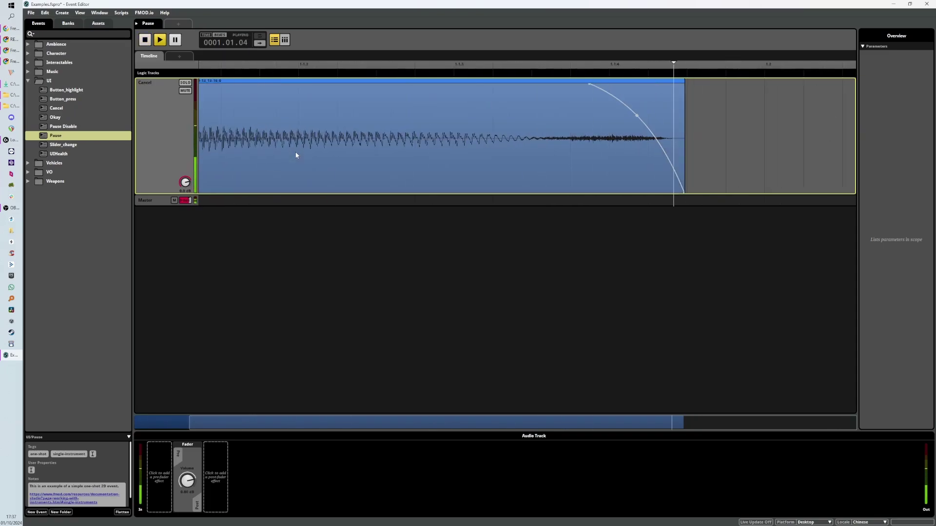
left_click(411, 101)
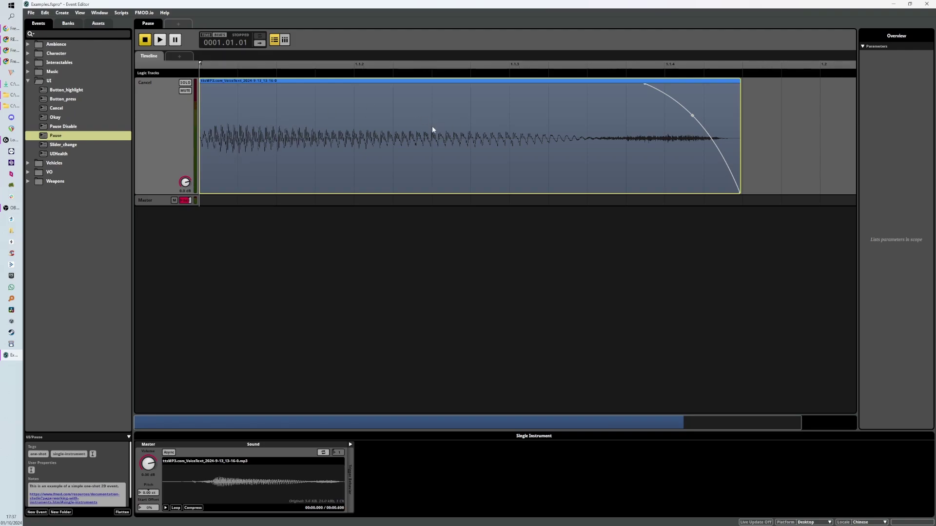
key("space")
key("space")
Create a loop region over the clip and play it while turning the Cancel track's volume fully down, ending with playback stopped
right_click(430, 107)
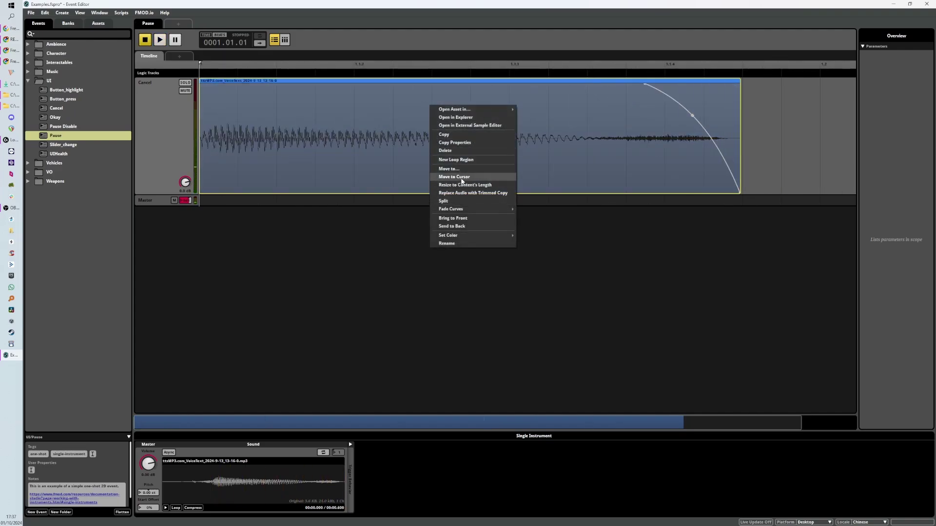
left_click(456, 159)
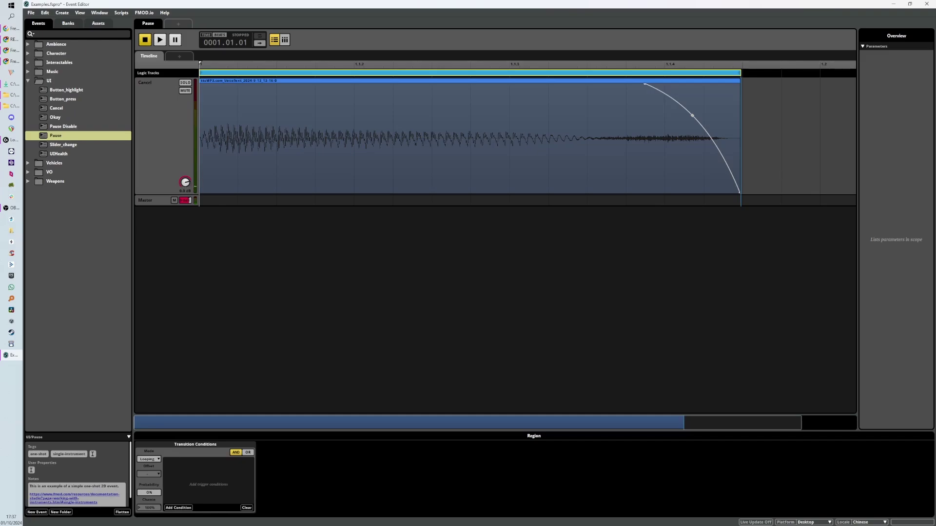
key("space")
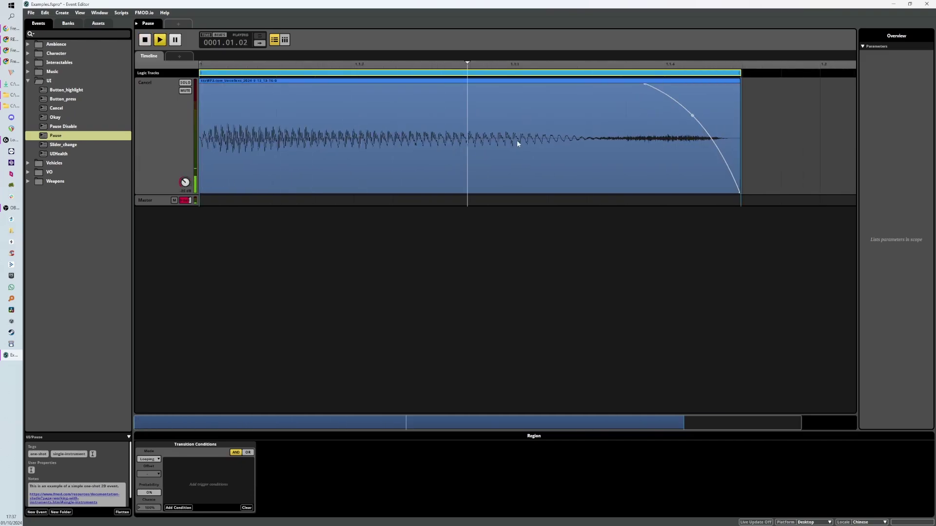
scroll(691, 148, "right", 1)
scroll(416, 141, "left", 1)
scroll(215, 180, "right", 1)
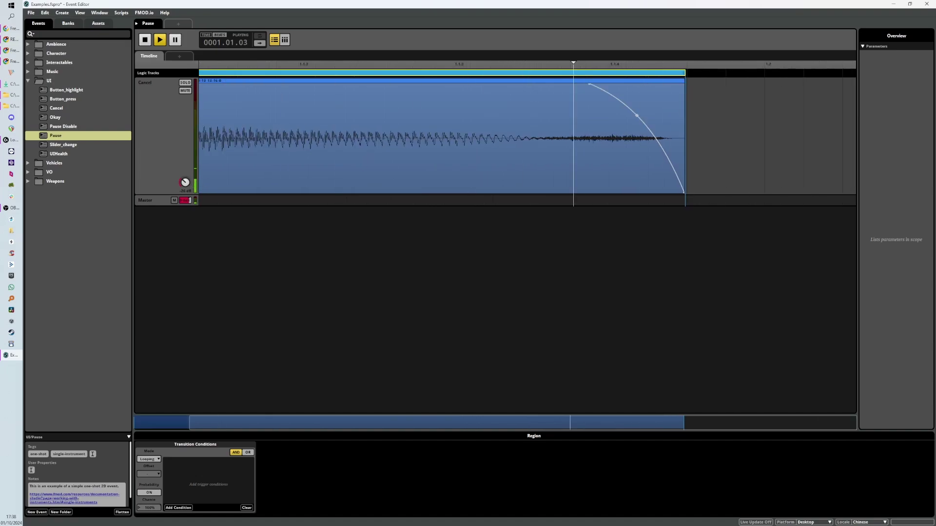
scroll(195, 185, "left", 1)
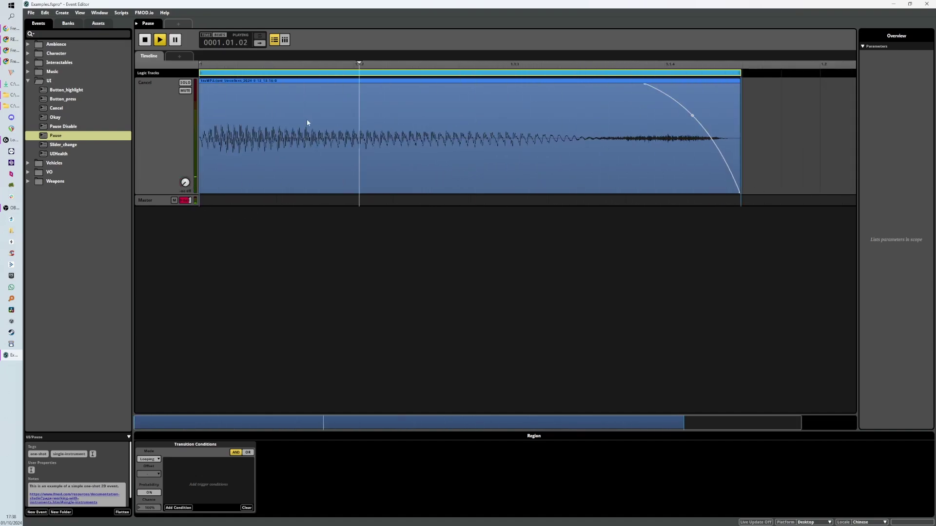
scroll(334, 153, "right", 1)
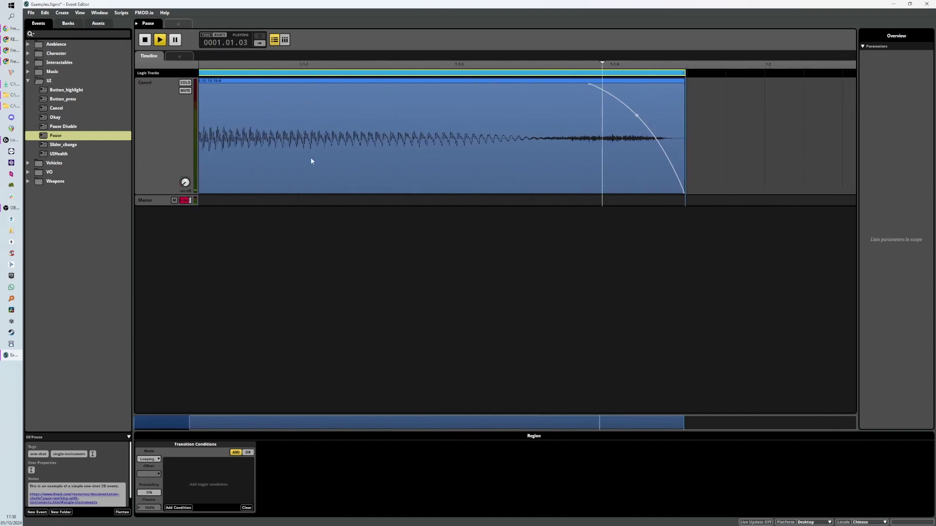
scroll(310, 166, "left", 1)
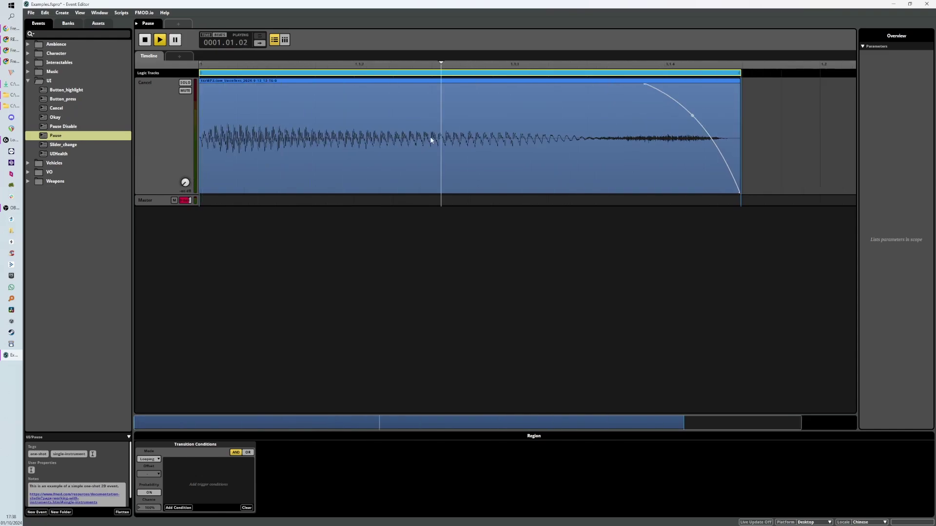
scroll(587, 171, "right", 1)
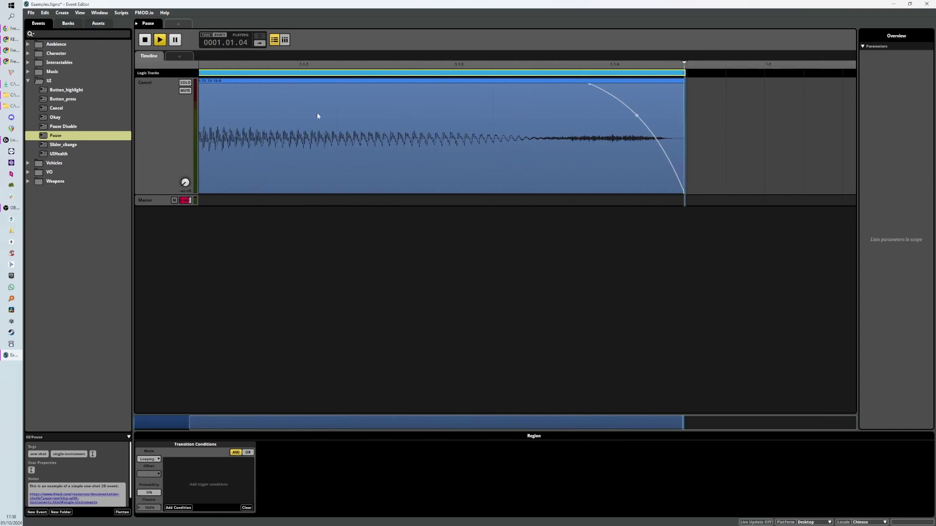
scroll(476, 137, "left", 1)
scroll(315, 160, "right", 1)
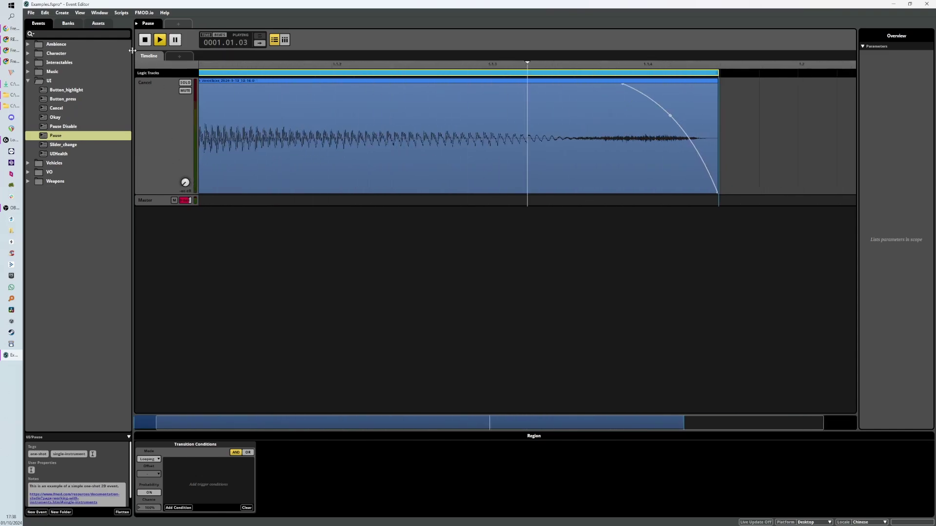
left_click(145, 41)
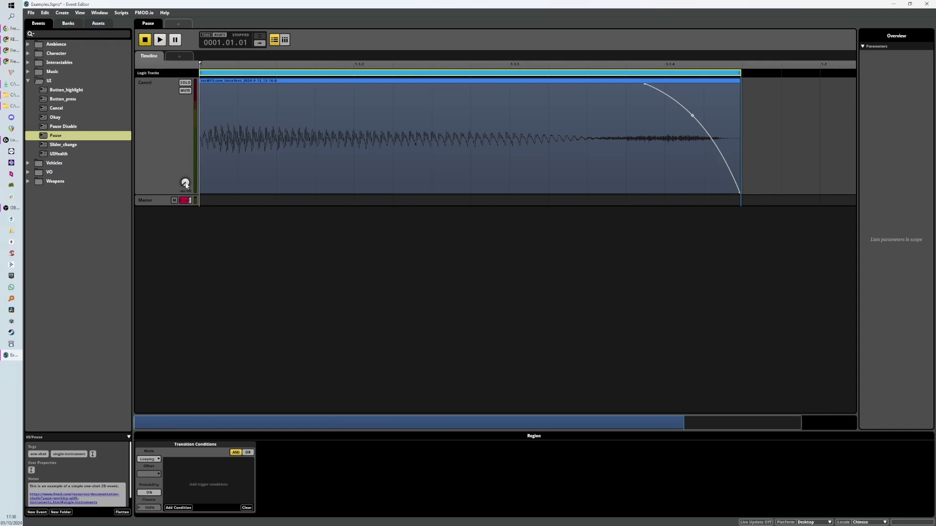
Raise the Cancel track's volume partway and delete the loop region above the clip
scroll(185, 182, "up", 1)
key("Delete")
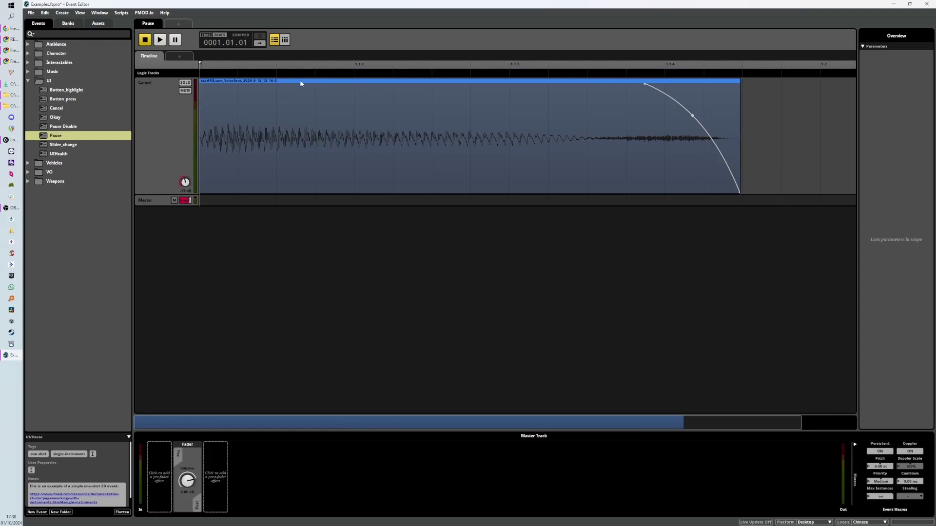
left_click(387, 163)
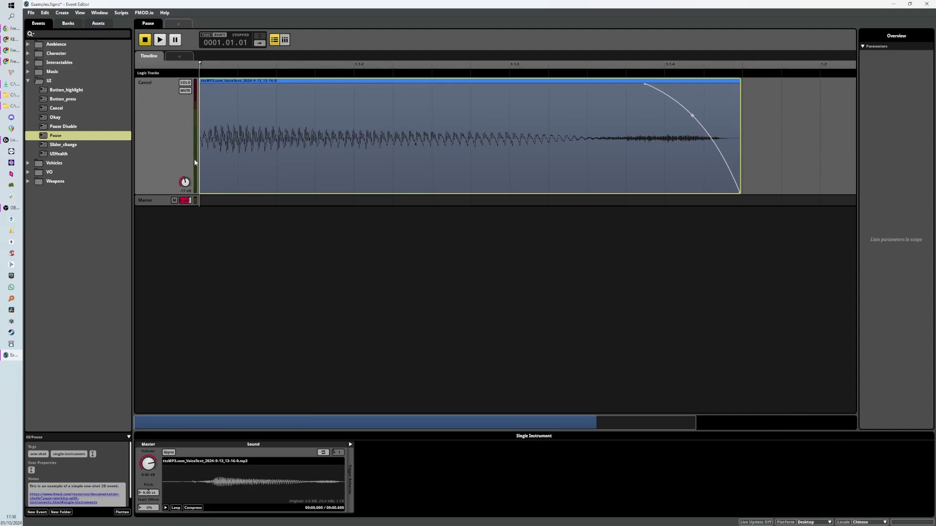
Add an FMOD 3-EQ effect before the Cancel track's fader and raise its High gain to 10 dB
left_click(175, 131)
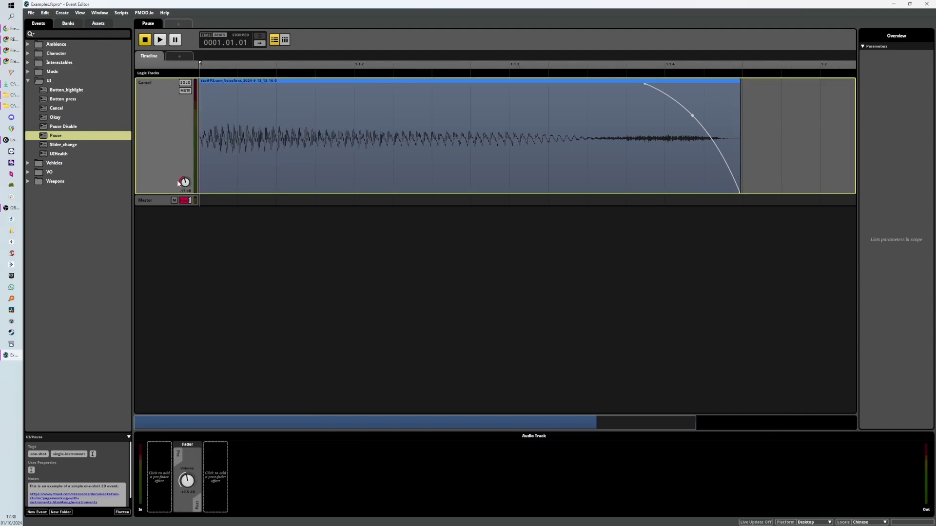
right_click(165, 476)
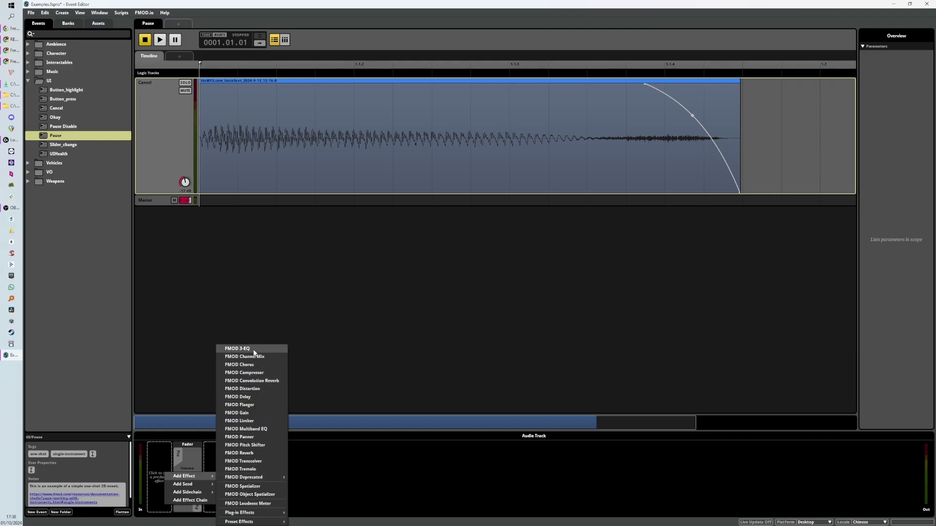
left_click(254, 349)
left_click_drag(210, 467, 209, 448)
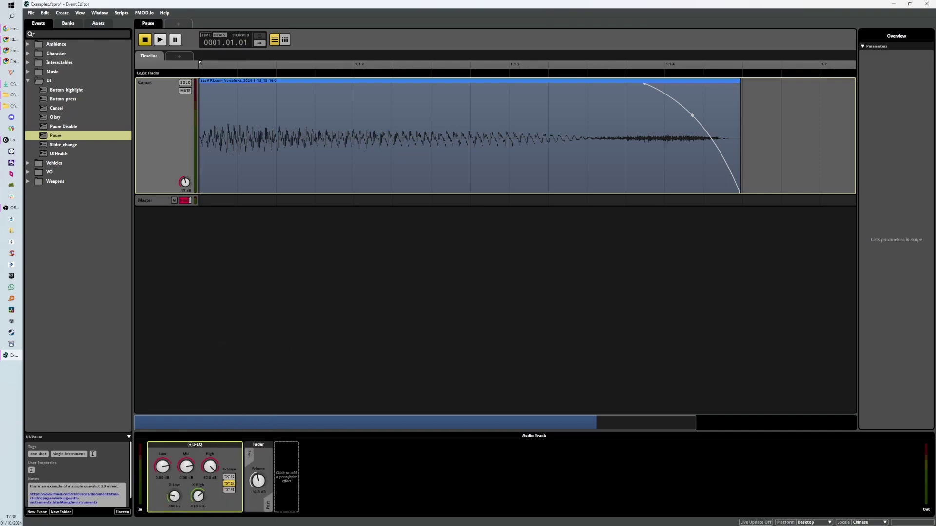
Create a new loop region spanning the Pause event's audio clip
left_click(329, 166)
right_click(330, 165)
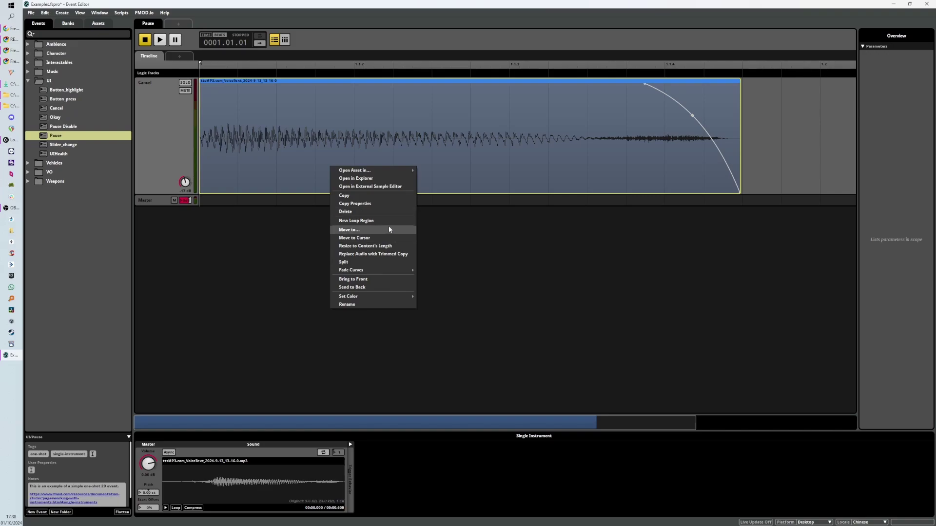
left_click(356, 220)
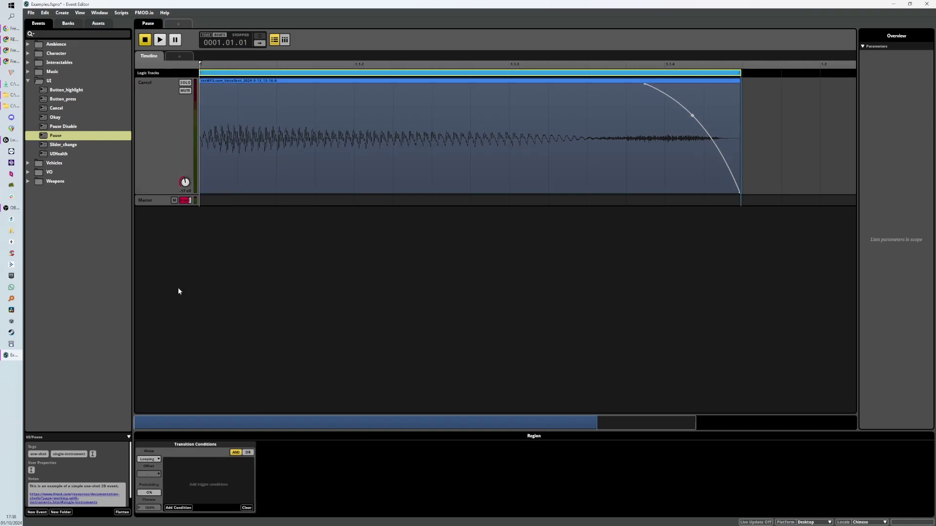
Play the looped event while fully cutting the 3-EQ's Mid and High bands, stop playback, and reset both to 0 dB
left_click(177, 142)
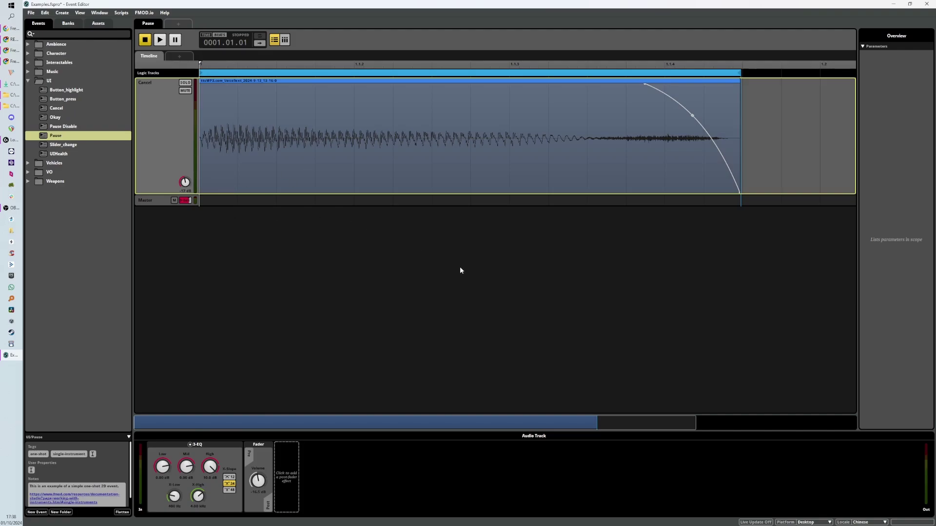
key("space")
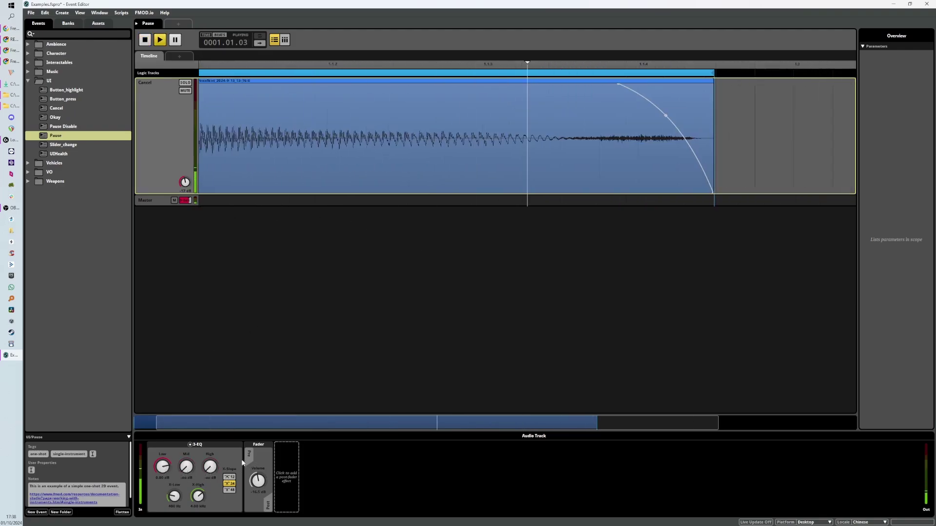
key("space")
double_click(191, 472)
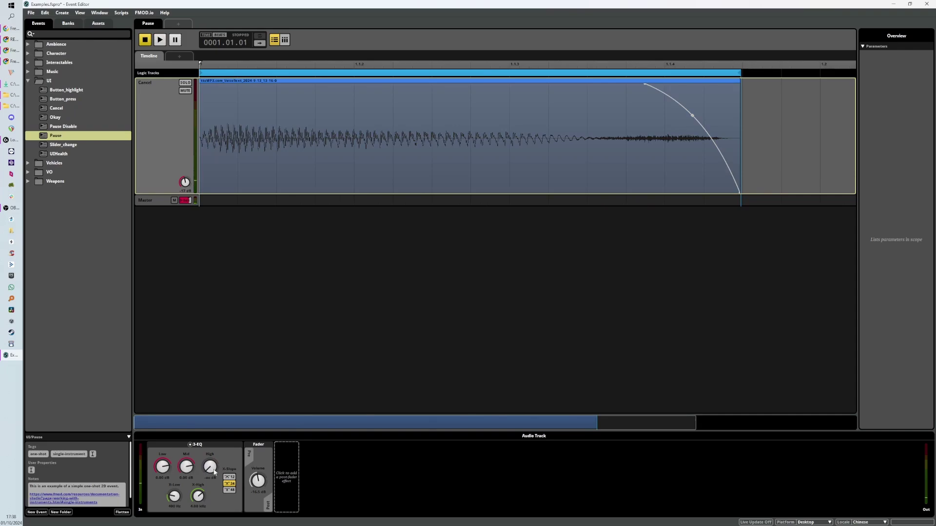
left_click(224, 456)
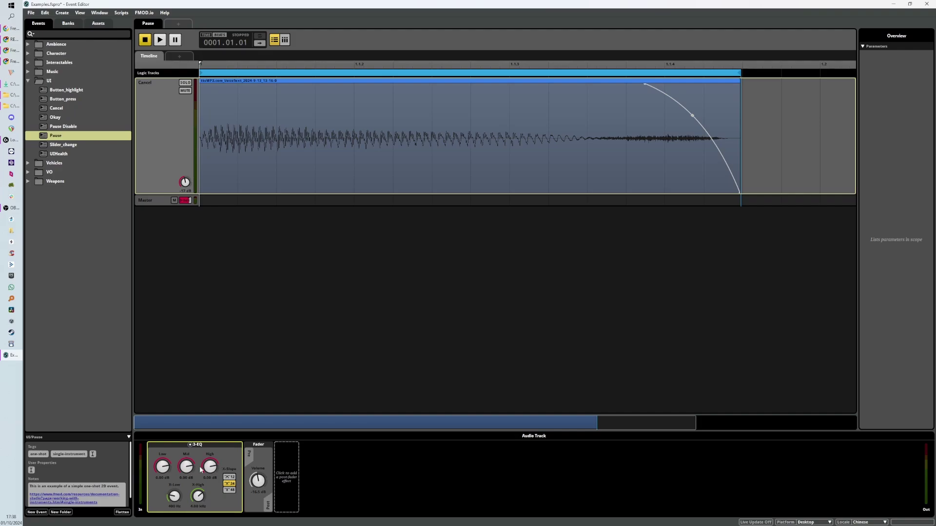
Fully cut the 3-EQ's Low band and slightly lower its High band, resetting both gains to 0 dB
left_click_drag(163, 466, 162, 492)
mouse_move(219, 472)
left_mouse_down()
mouse_move(218, 497)
mouse_move(218, 487)
left_mouse_up()
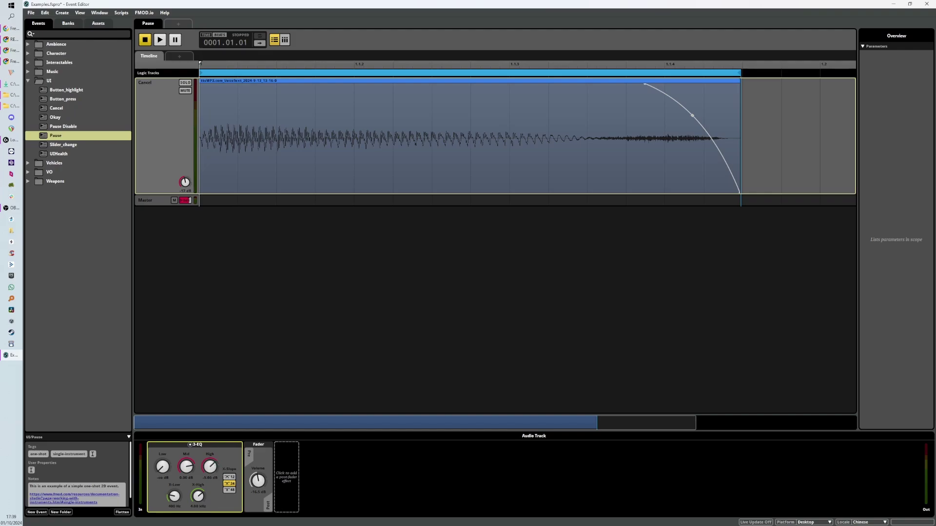
double_click(162, 468)
double_click(210, 467)
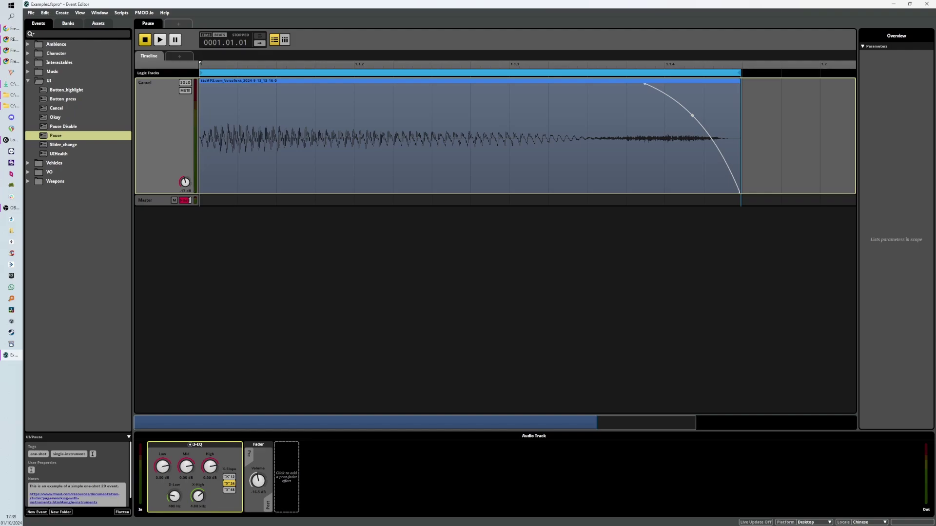
Bypass the 3-EQ effect on the Cancel track and delete it from the effect chain
right_click(227, 462)
left_click(238, 379)
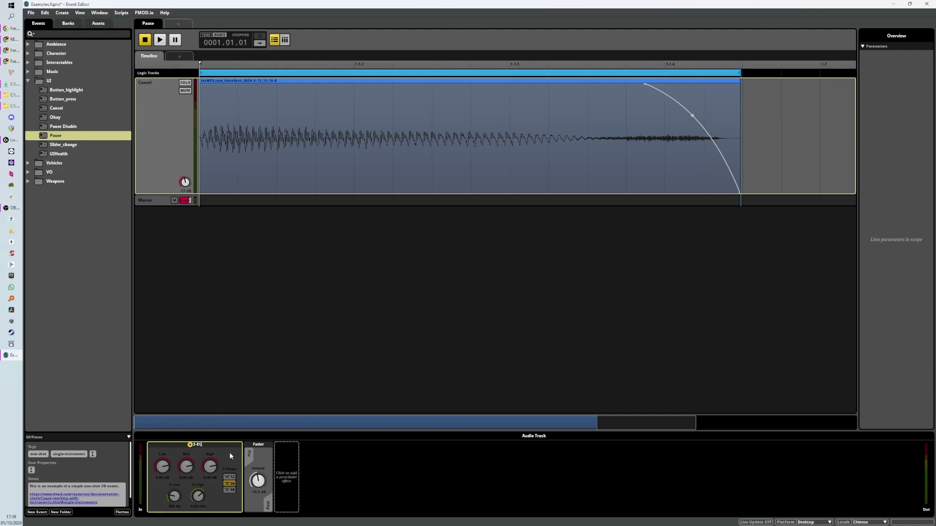
right_click(231, 456)
left_click(239, 450)
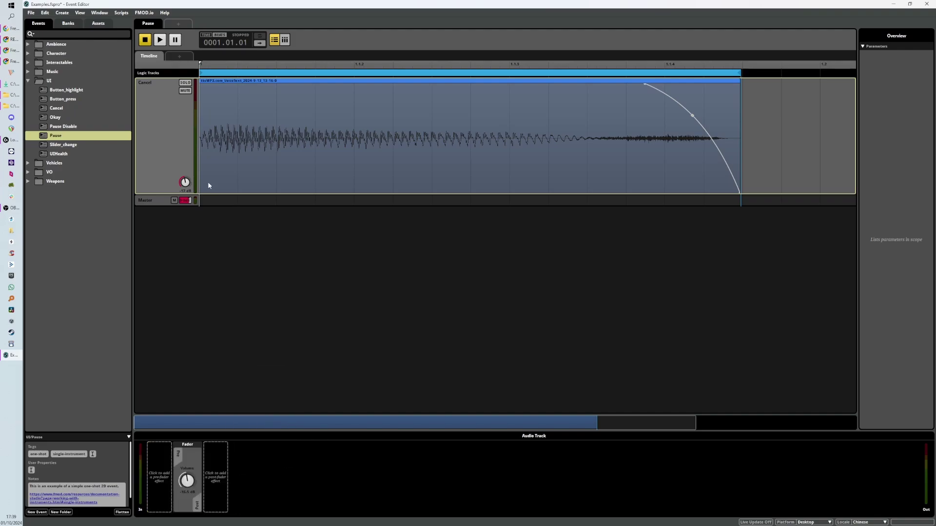
Delete the loop region spanning the Pause event and compare the effect chains of the Cancel and Master tracks
left_click(228, 74)
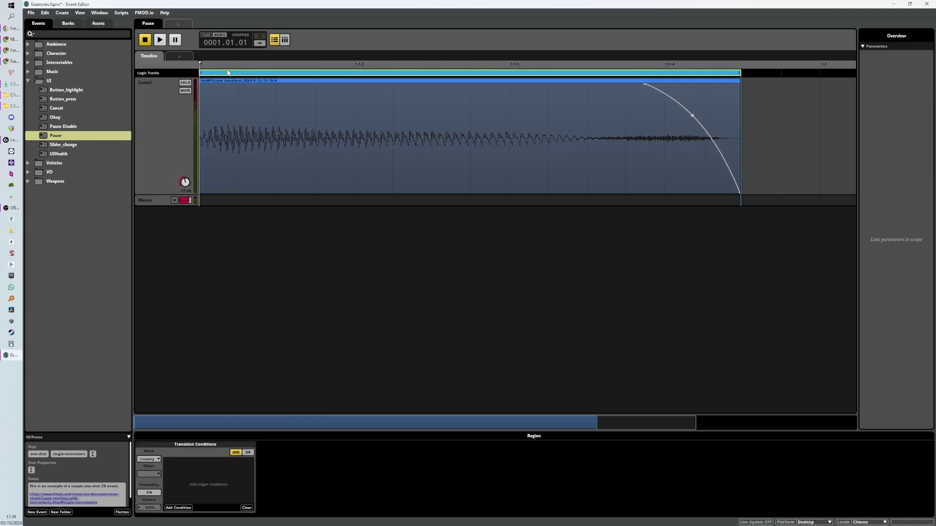
left_click(174, 110)
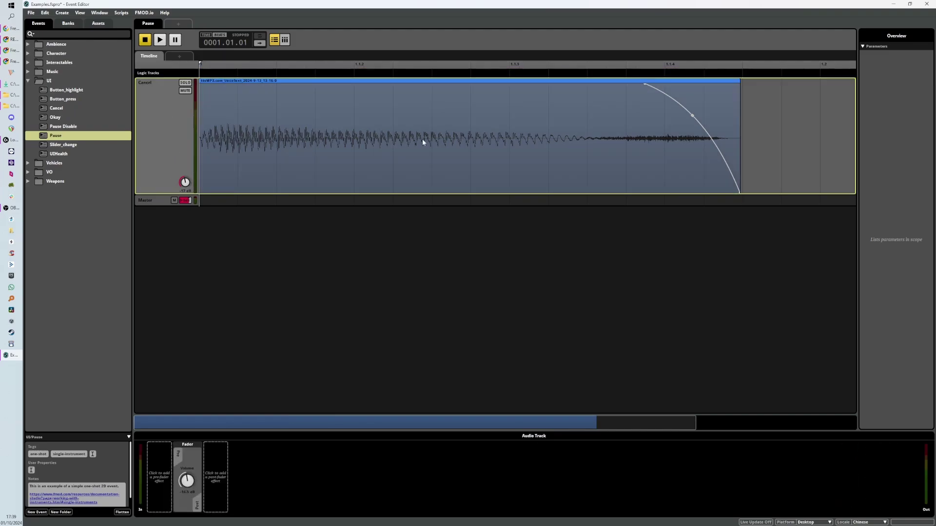
left_click(162, 202)
left_click(162, 173)
left_click(156, 203)
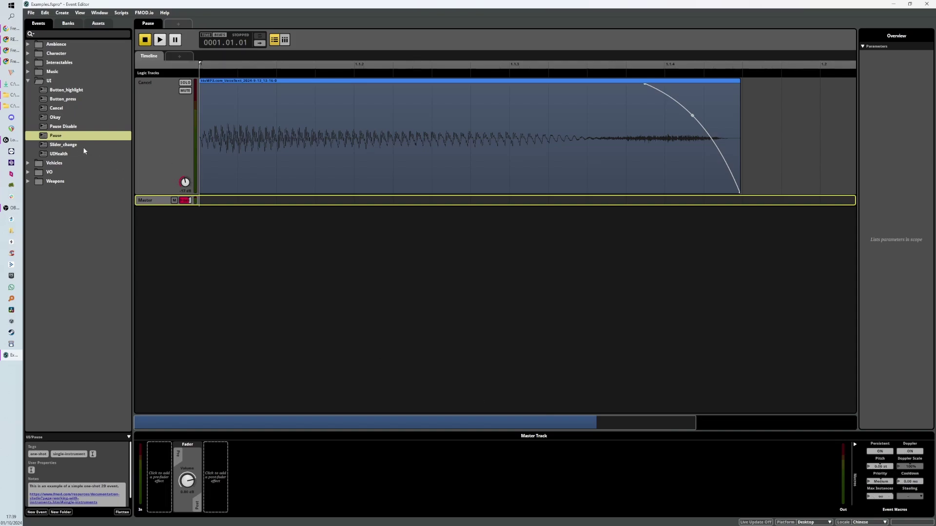
Expand the Weapons folder and look through its Pistol and Explosion example events
left_click(28, 182)
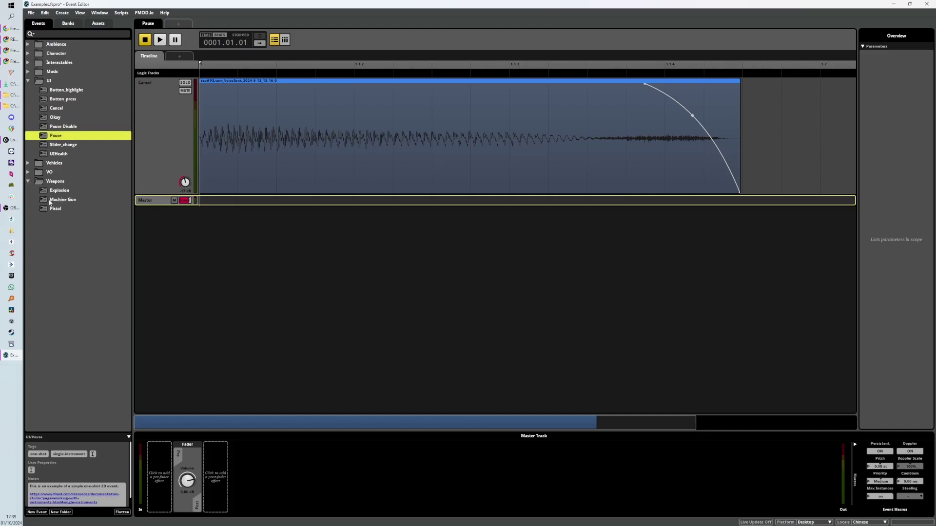
left_click(56, 209)
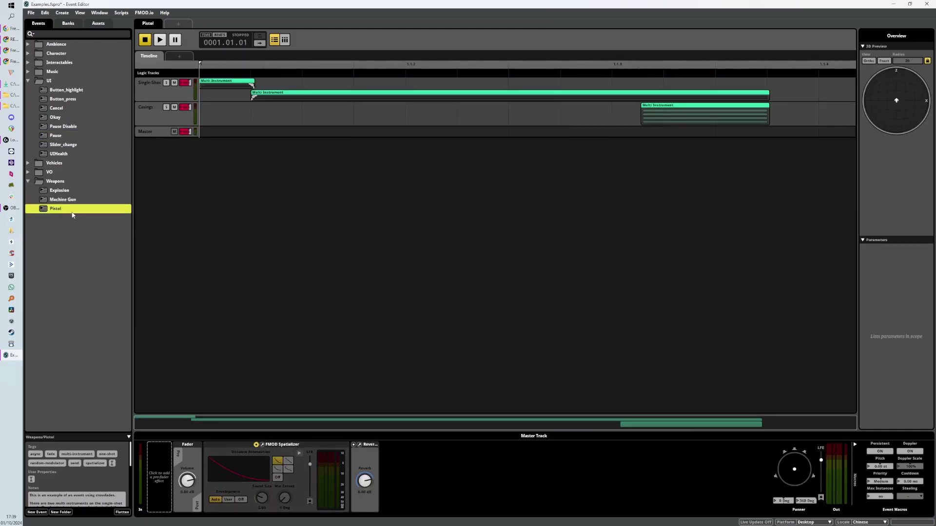
left_click(61, 190)
left_click(62, 182)
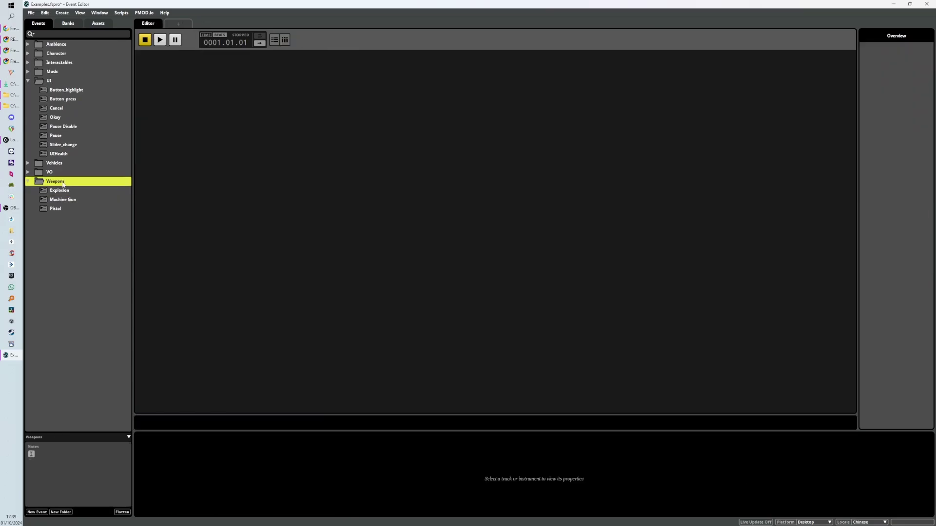
left_click(61, 191)
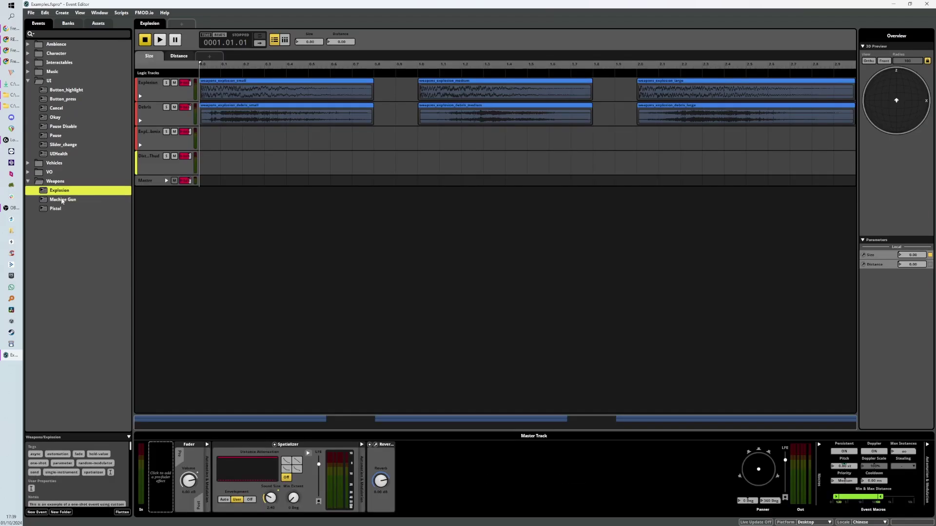
Look at the Wooden Collision event in Interactables and the Hit event in Character, and reopen the Pistol event
left_click(28, 63)
left_click(39, 71)
left_click(60, 81)
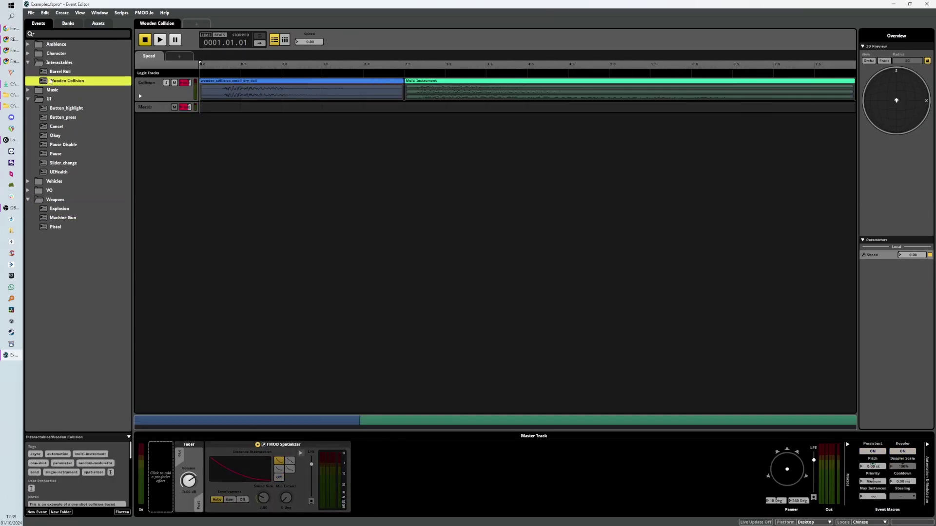
left_click(28, 53)
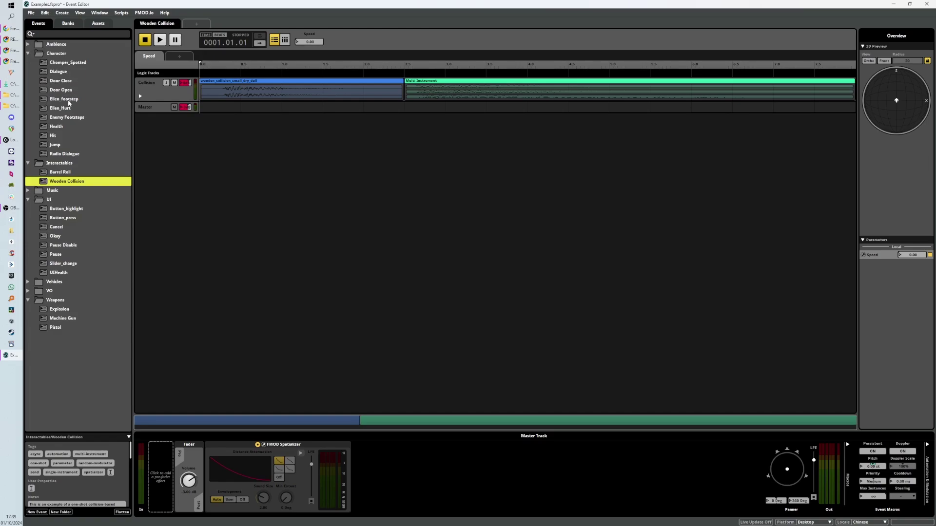
left_click(52, 136)
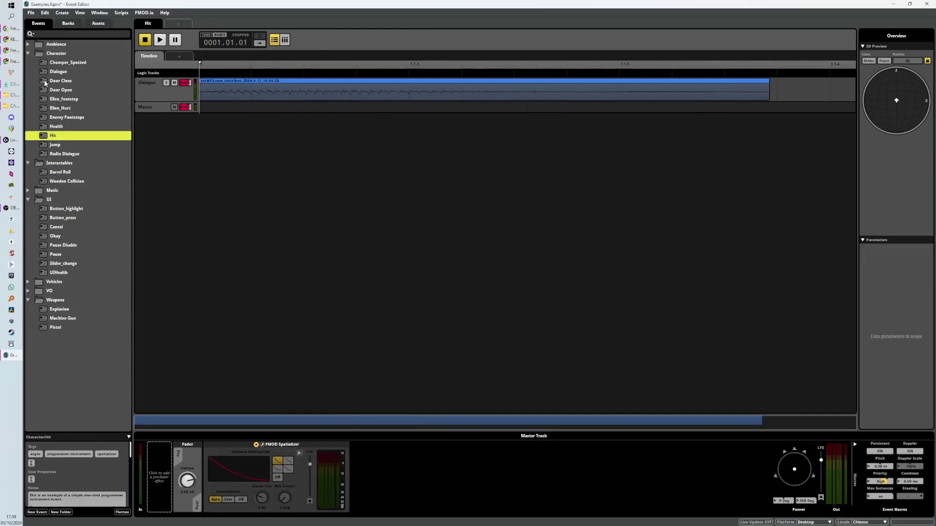
left_click(55, 327)
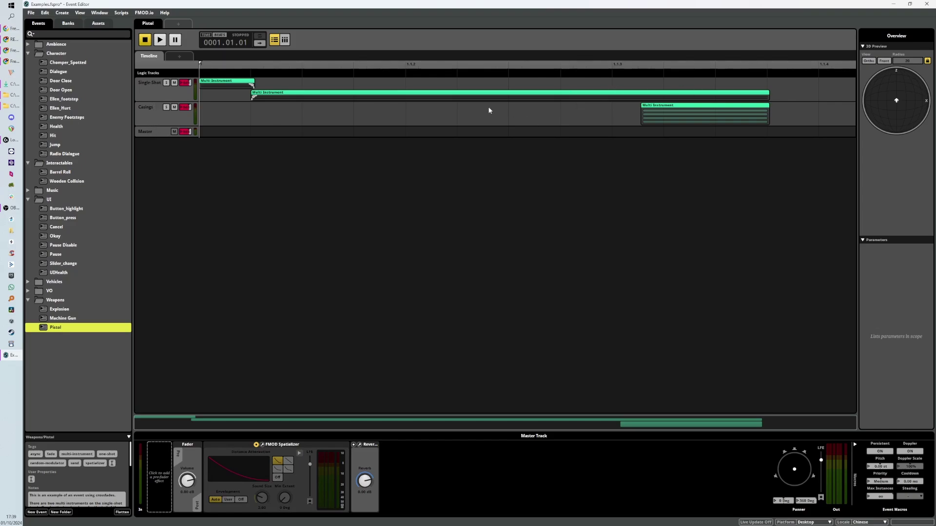
Cycle the track height in the Pistol event, ending with the tracks enlarged to show the full waveforms
double_click(149, 98)
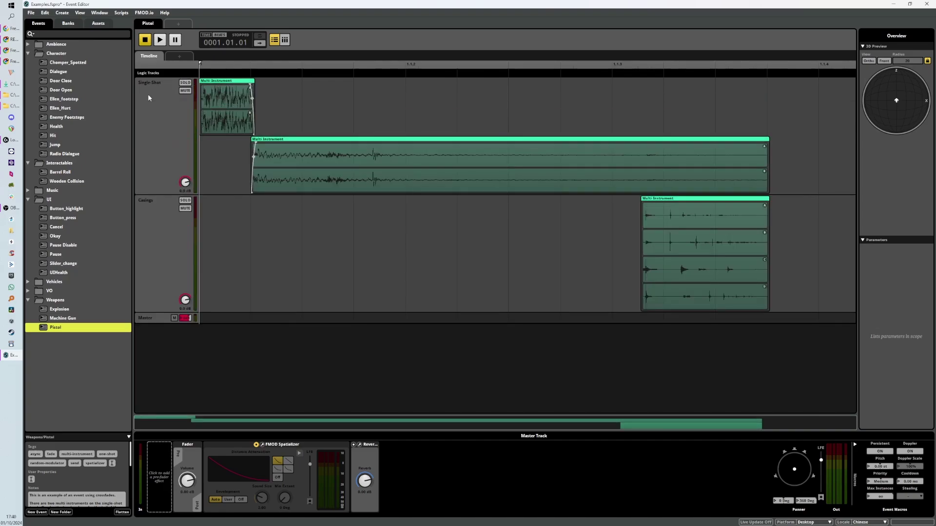
double_click(149, 98)
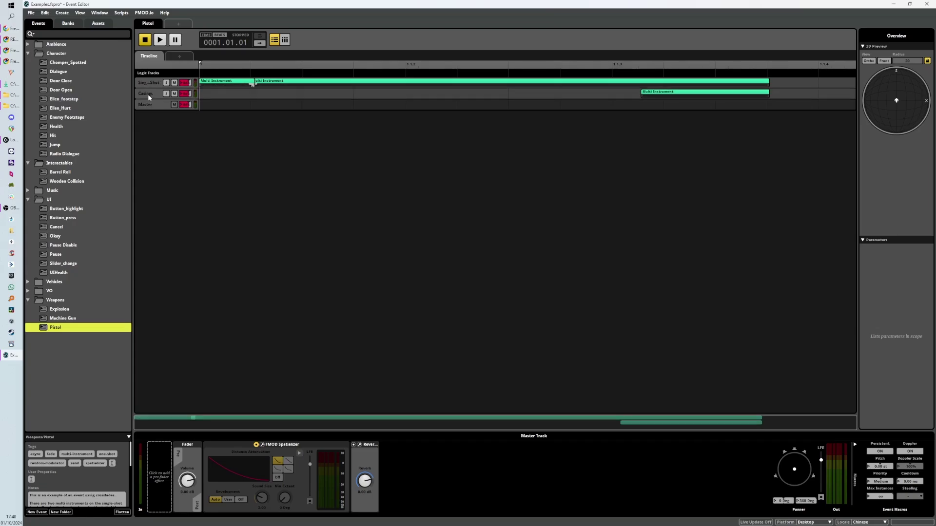
double_click(149, 97)
double_click(148, 97)
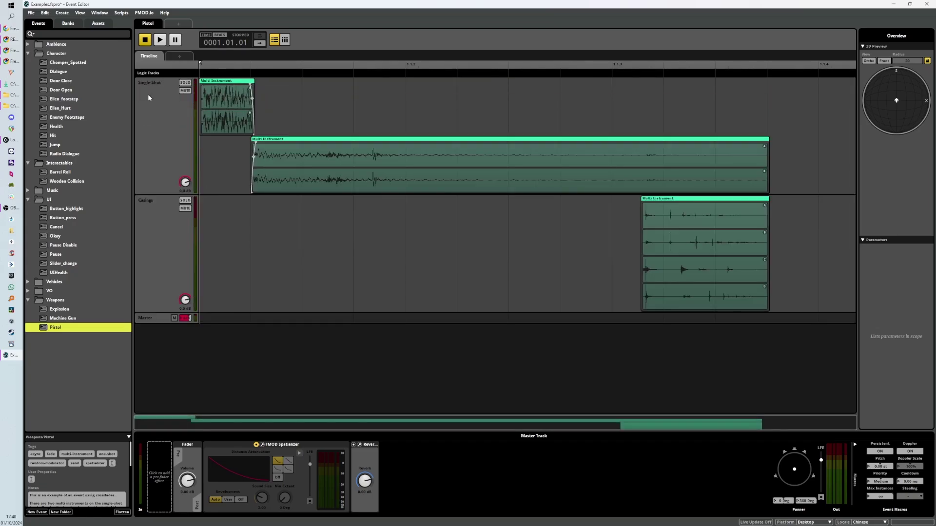
Examine the Single-Shot track's two multi instruments and view the play mode options of the longer one's playlist, keeping Shuffle
left_click(226, 107)
left_click(341, 164)
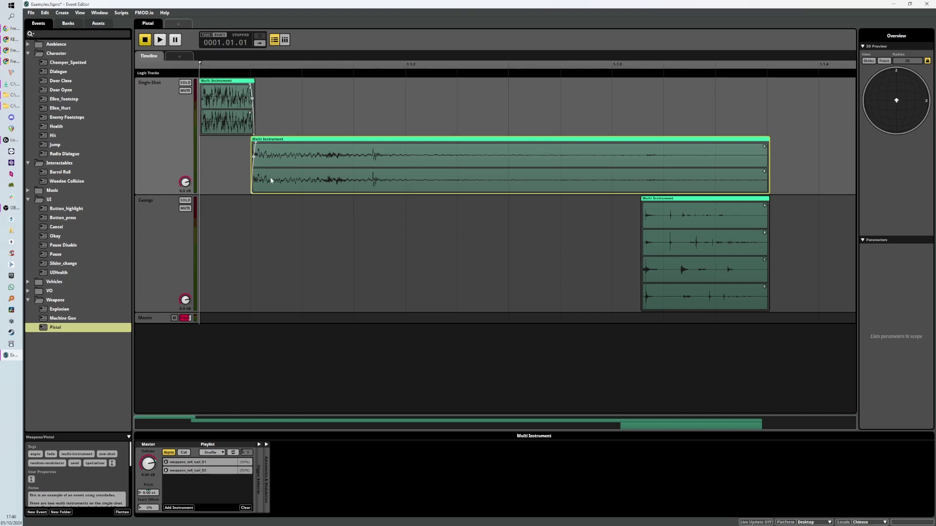
left_click(211, 453)
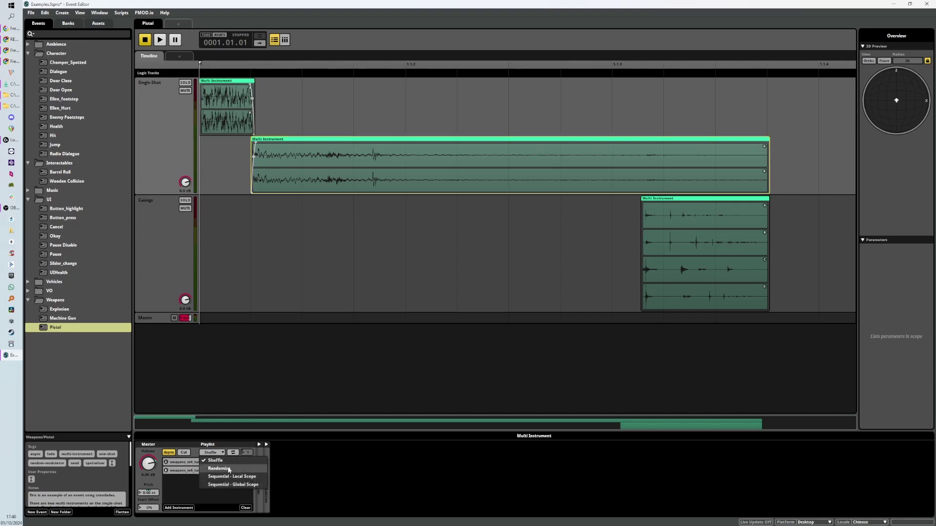
key("Escape")
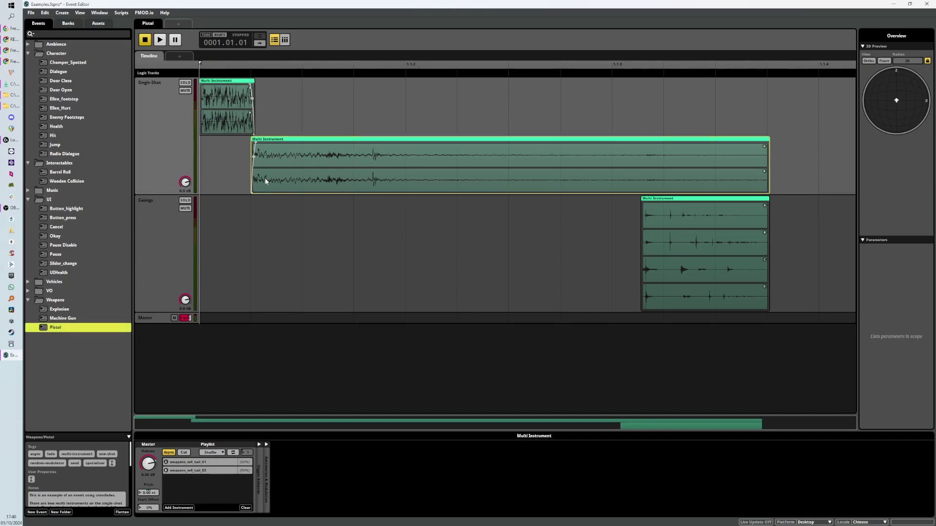
Play the Pistol event and examine the playlists of the Single-Shot and Casings multi instruments in turn
key("space")
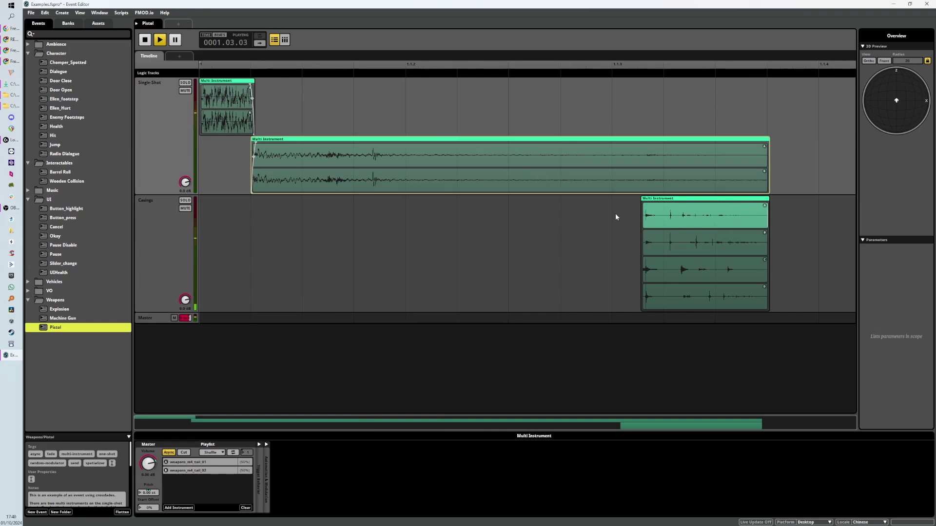
left_click(659, 224)
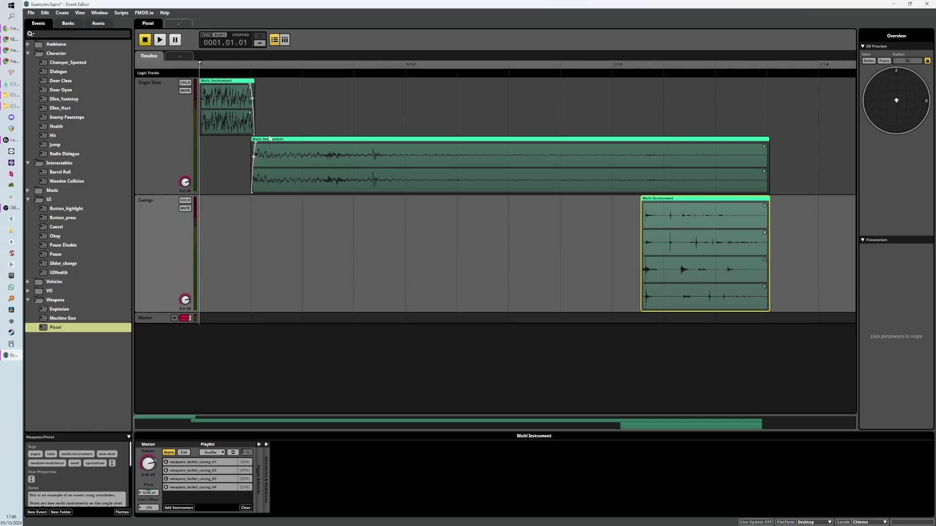
left_click(225, 117)
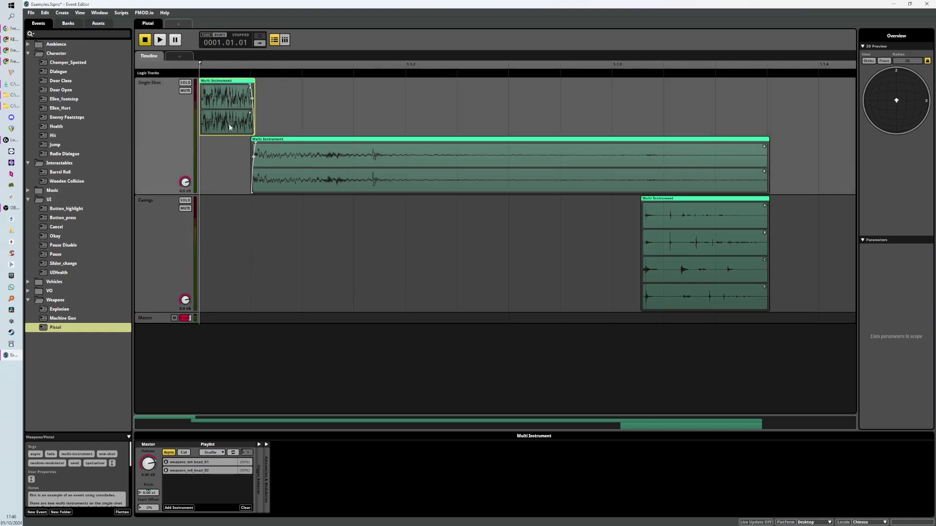
left_click(307, 165)
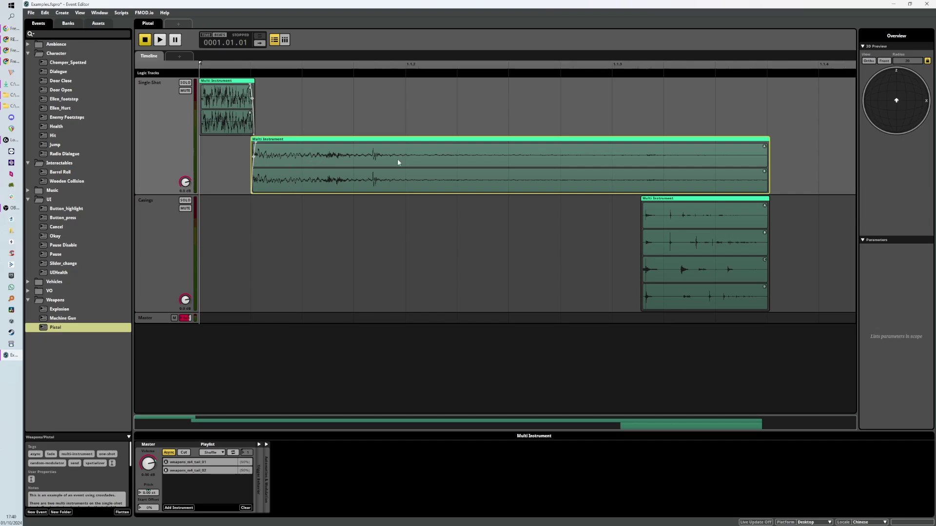
left_click(687, 245)
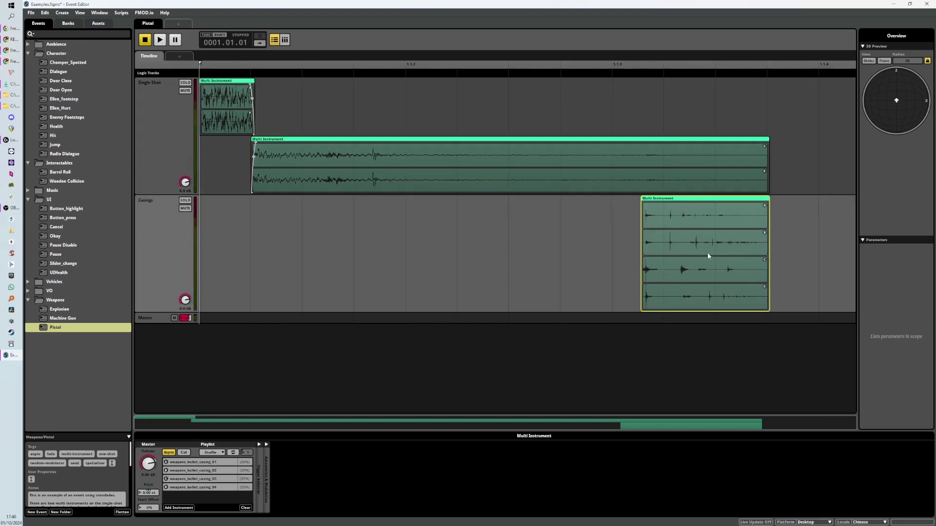
key("space")
left_click(232, 110)
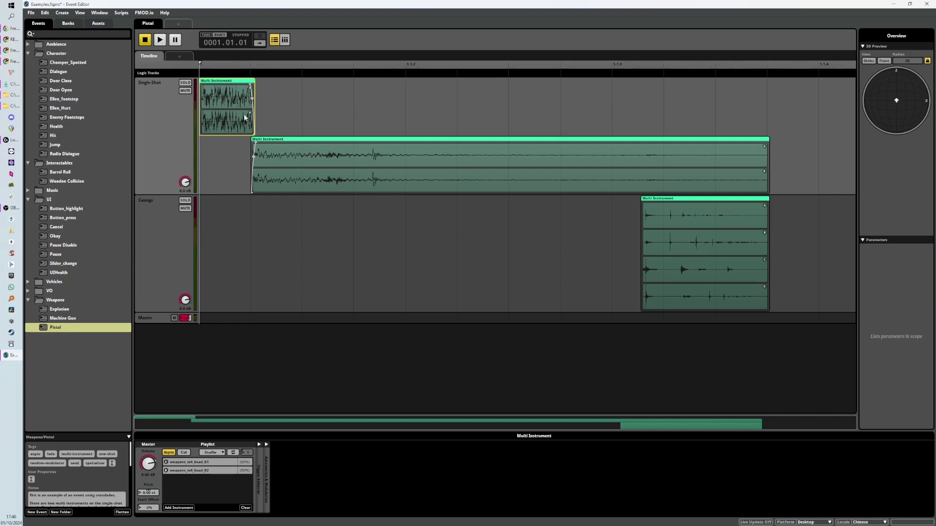
left_click(449, 173)
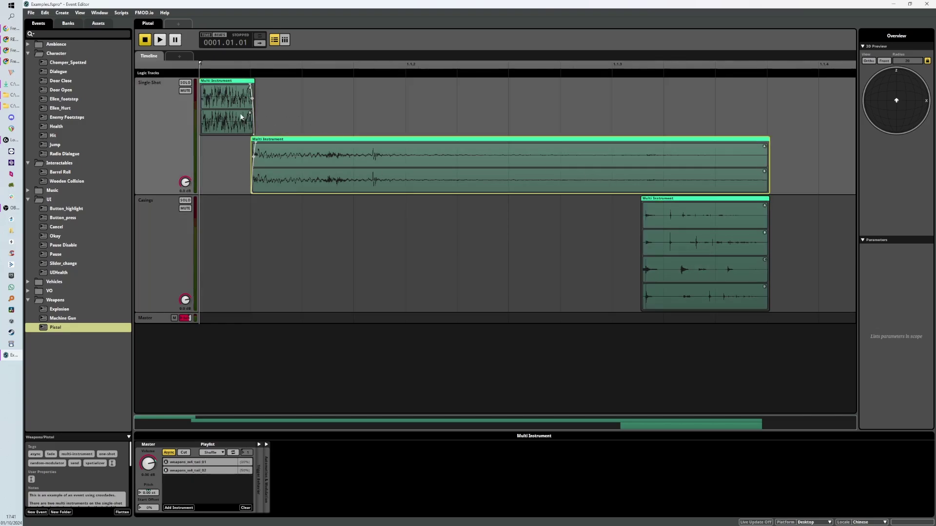
left_click(651, 218)
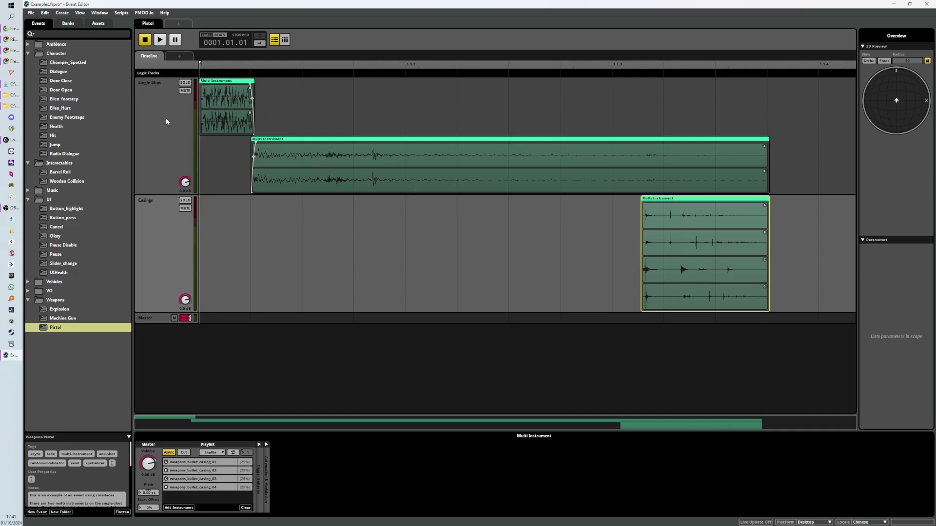
Delete the Casings track and the short first multi instrument on the Single-Shot track
left_click(177, 246)
key("Delete")
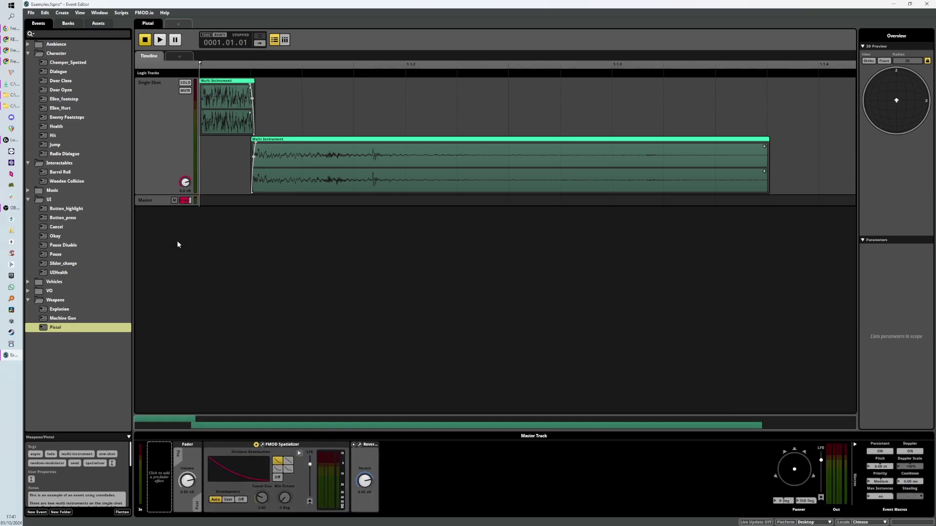
left_click(309, 172)
left_click(243, 128)
key("Delete")
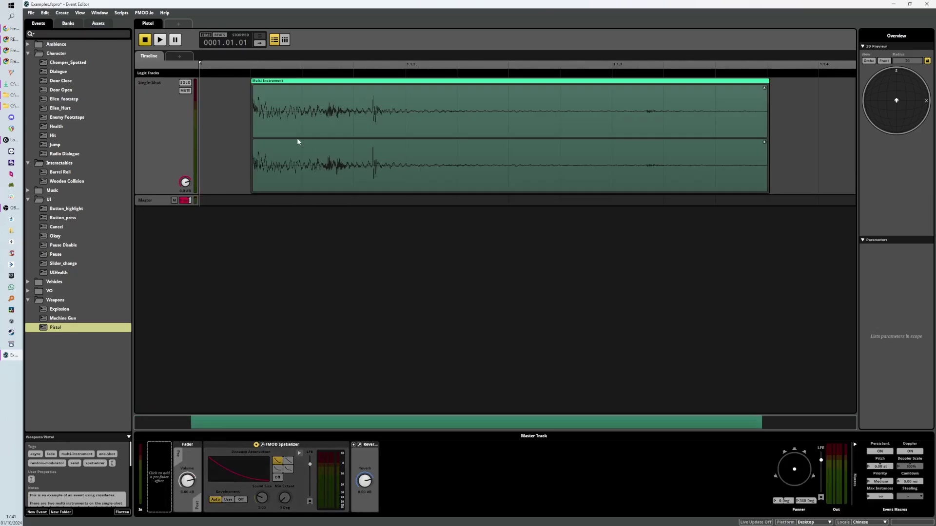
Extend the remaining multi instrument's start back to the beginning of the timeline and display the Master track's effect chain
left_click(312, 143)
left_click_drag(251, 160, 178, 181)
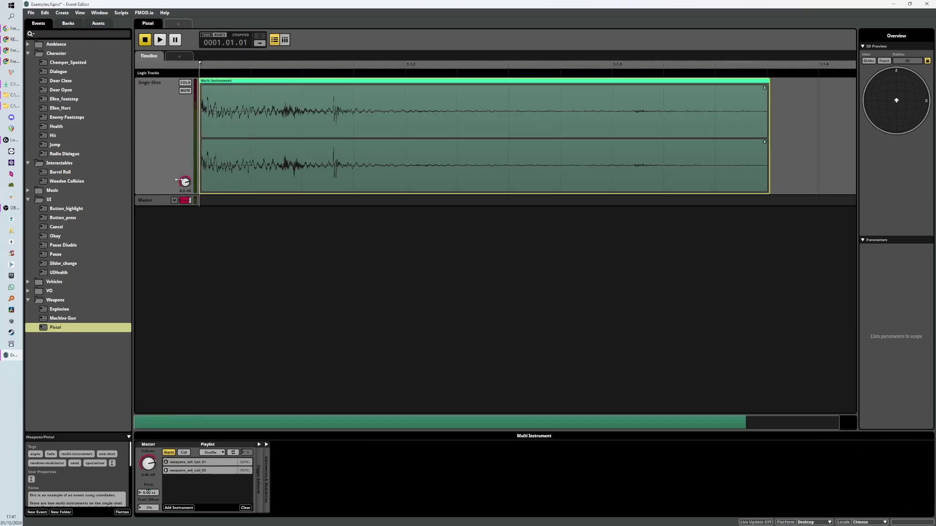
left_click(151, 200)
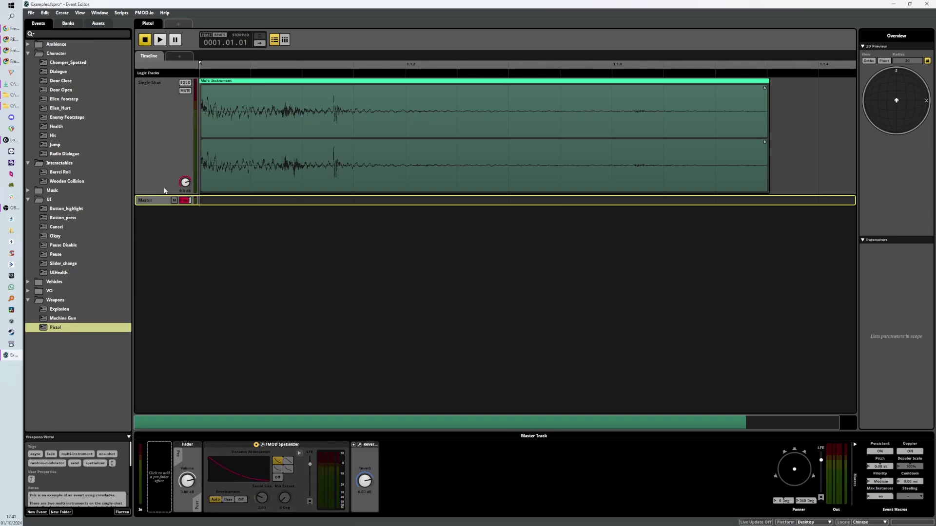
left_click(184, 182)
left_click(45, 329)
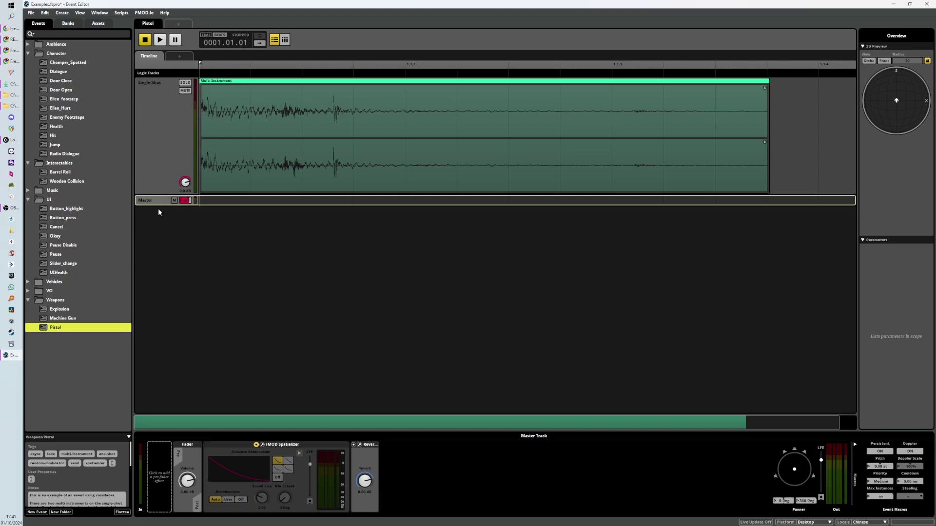
Toggle the bypass of the Master track's FMOD Spatializer, leaving the effect enabled, and select the Single-Shot track
left_click(277, 451)
right_click(318, 447)
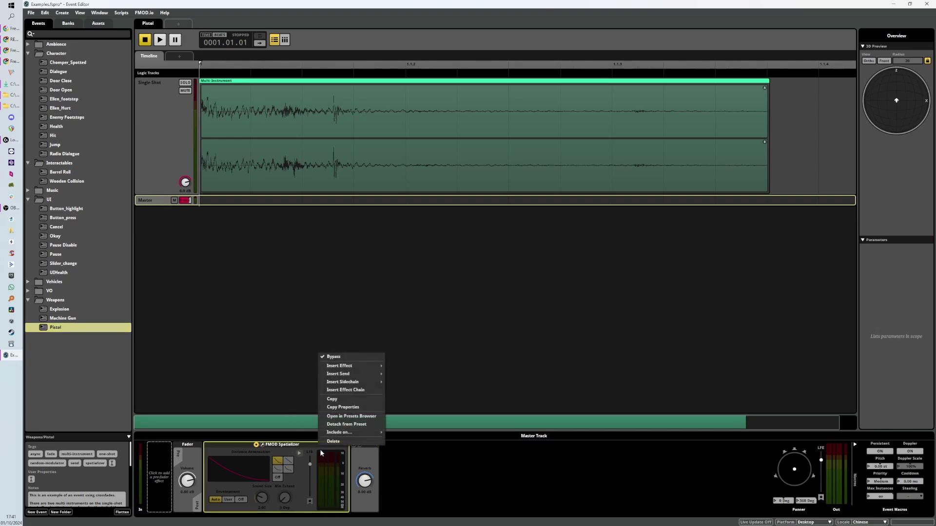
left_click(343, 358)
right_click(316, 446)
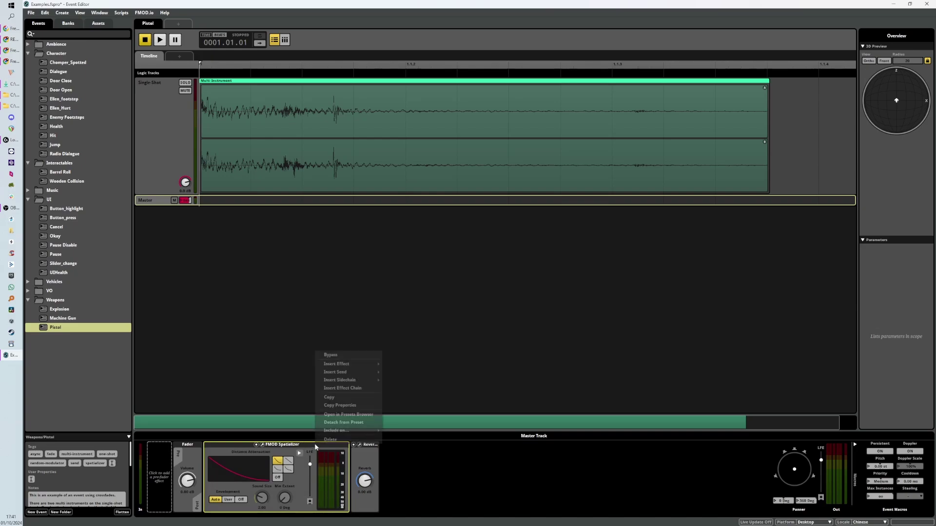
left_click(342, 359)
right_click(306, 446)
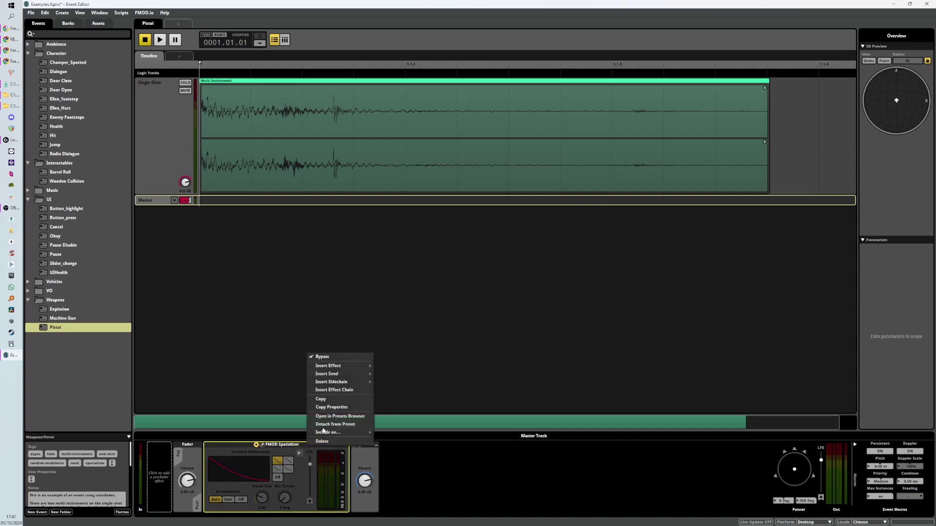
left_click(341, 358)
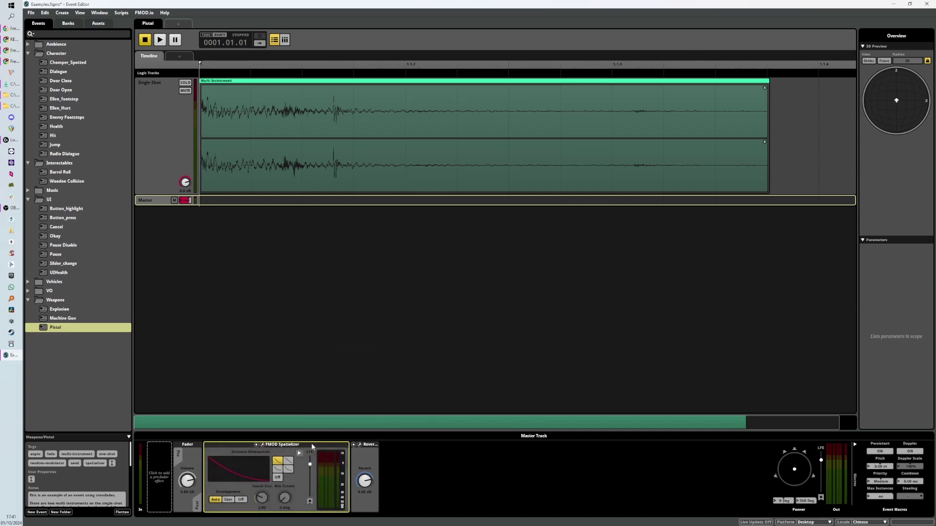
left_click(182, 168)
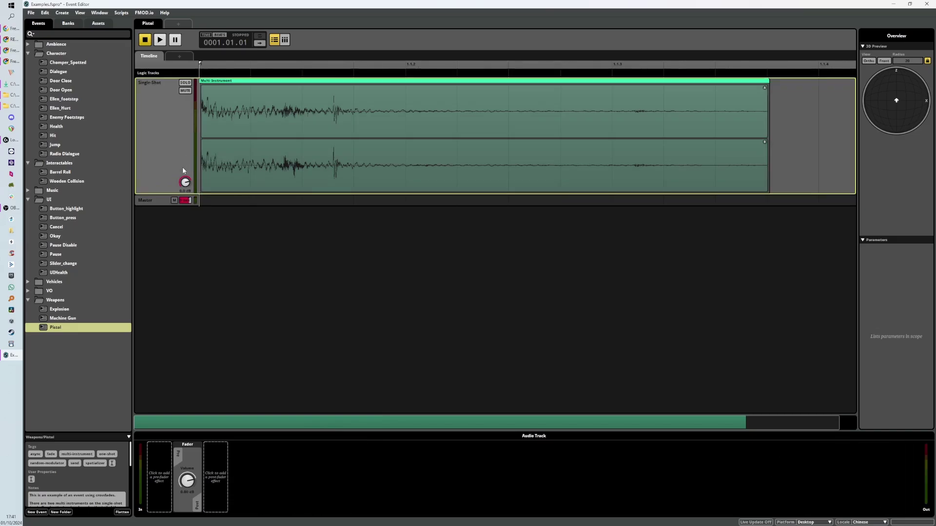
Compare the effect chains of the Single-Shot track and the Master track by displaying each in turn
left_click(161, 166)
left_click(161, 202)
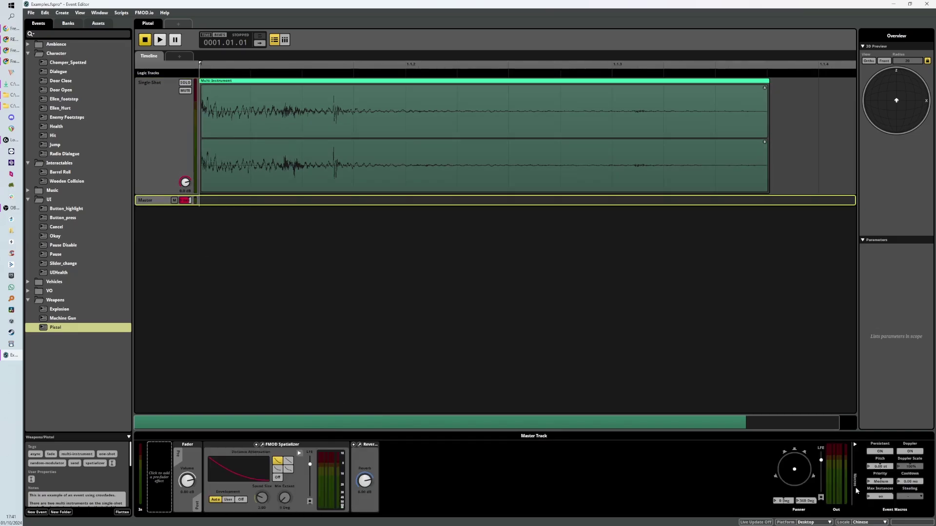
left_click(178, 159)
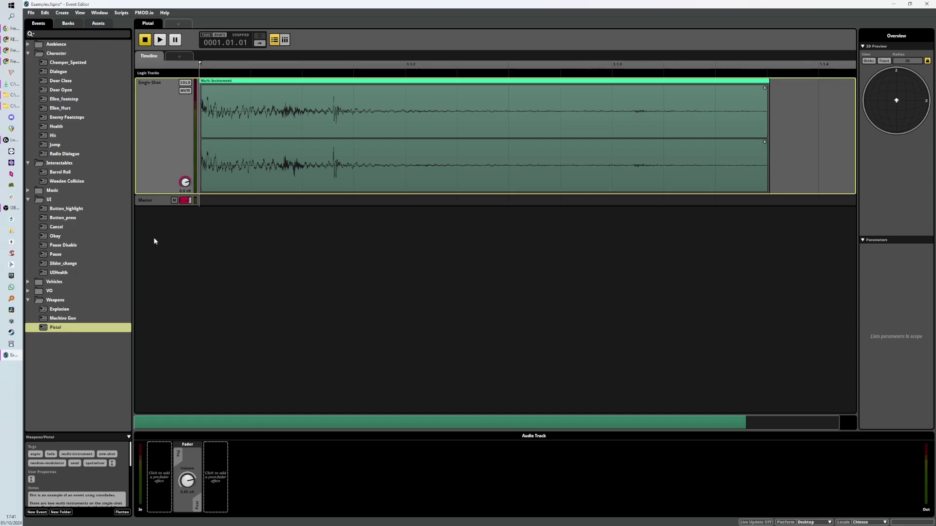
left_click(164, 203)
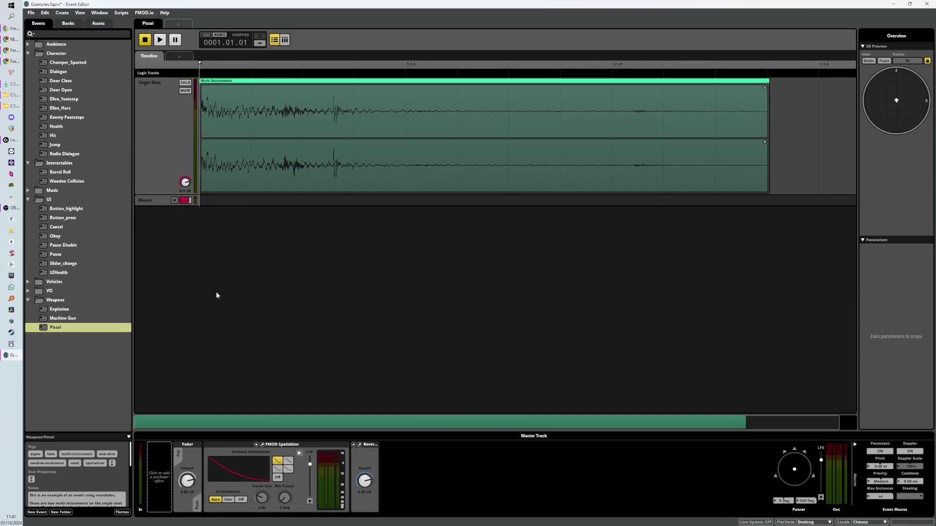
left_click(161, 150)
left_click(162, 203)
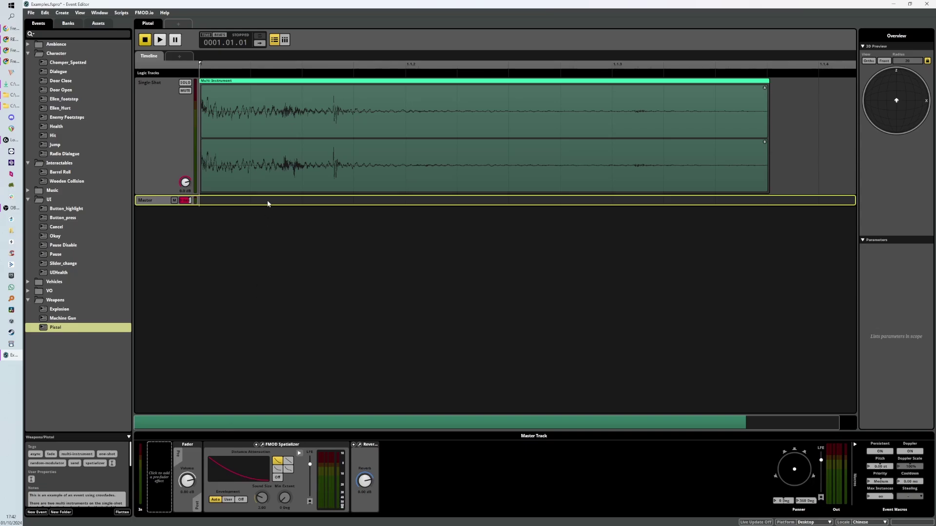
Examine the trigger behavior and modulation settings of the multi instrument on the Single-Shot track
left_click(186, 162)
left_click(231, 163)
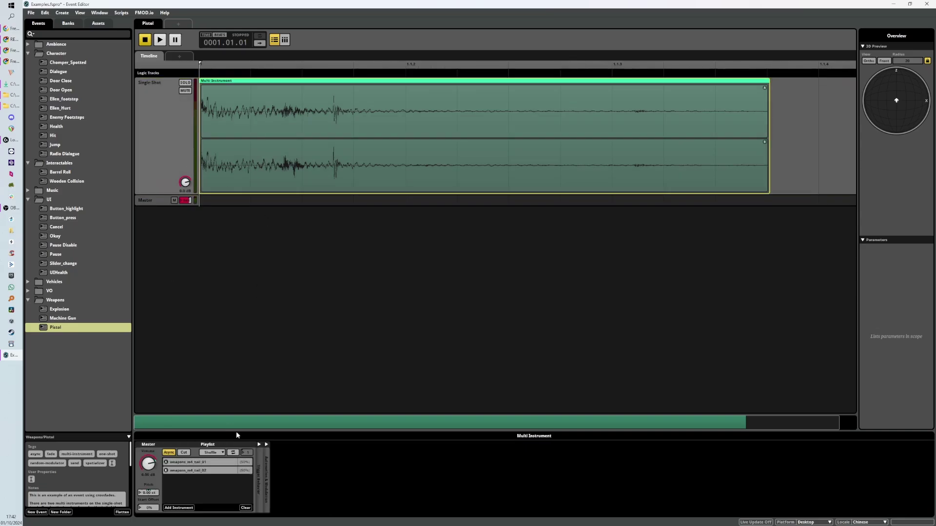
left_click(267, 445)
left_click(267, 445)
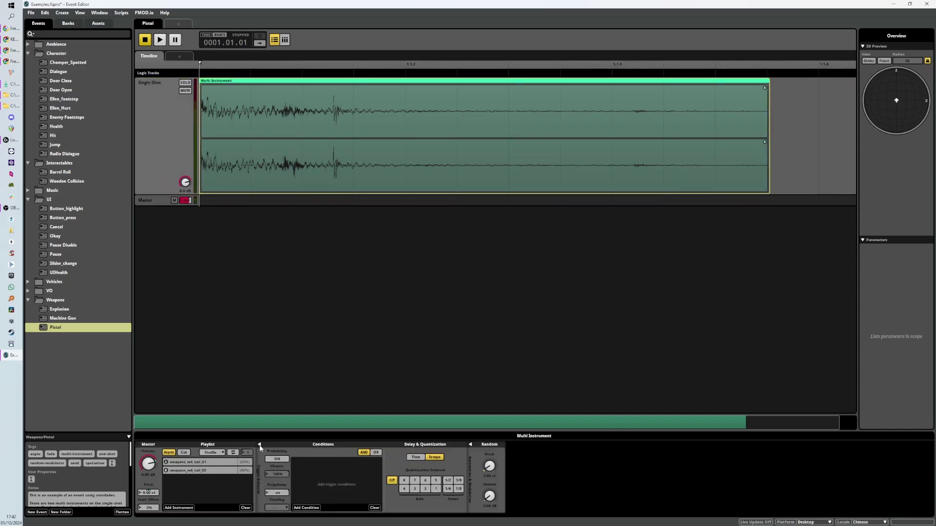
left_click(266, 445)
Turn off the Min & Max Distance override in the Master track's FMOD Spatializer
left_click(161, 200)
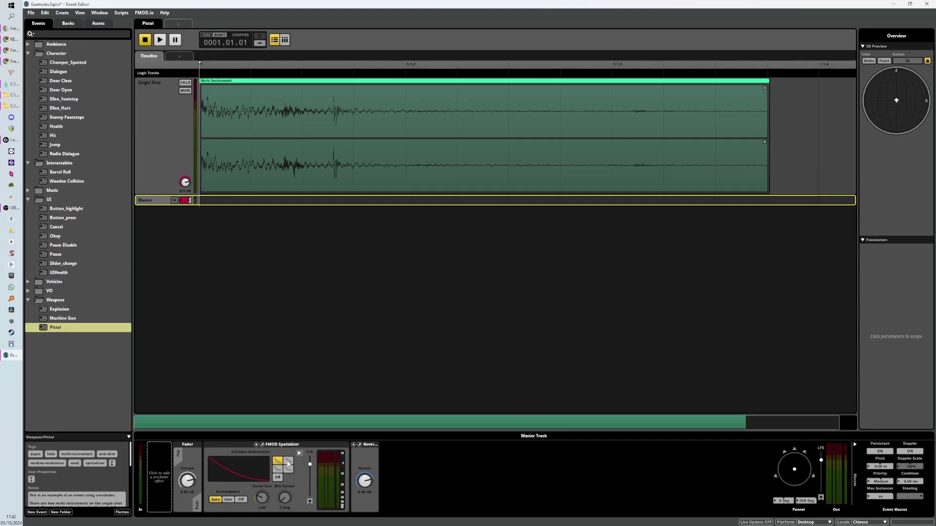
left_click(299, 453)
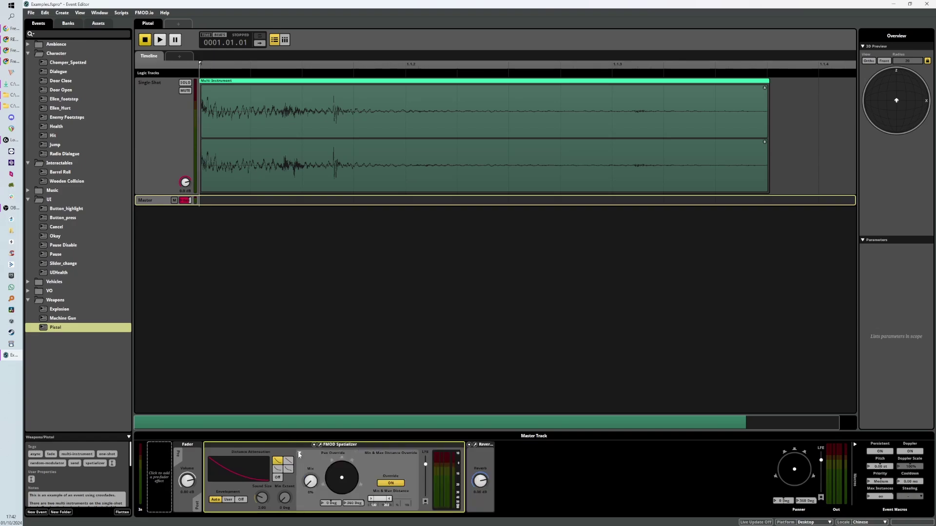
left_click(391, 483)
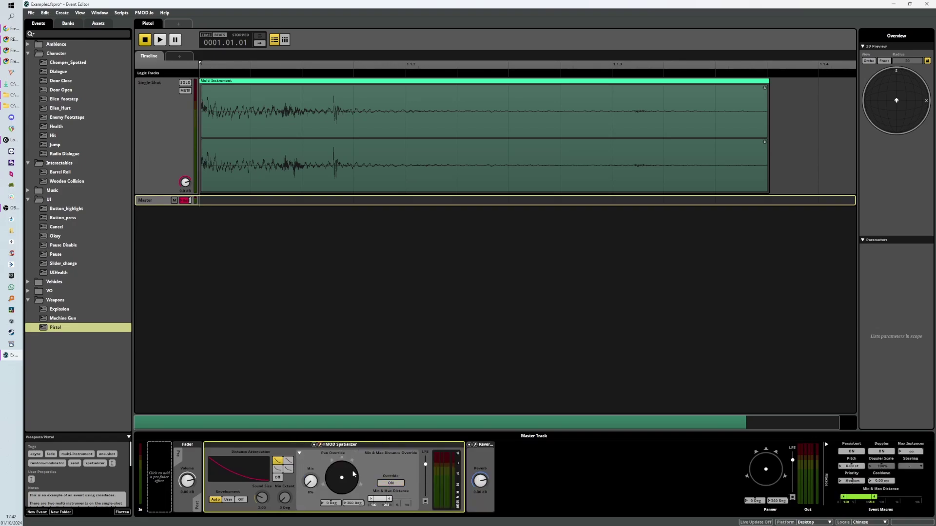
left_click(299, 454)
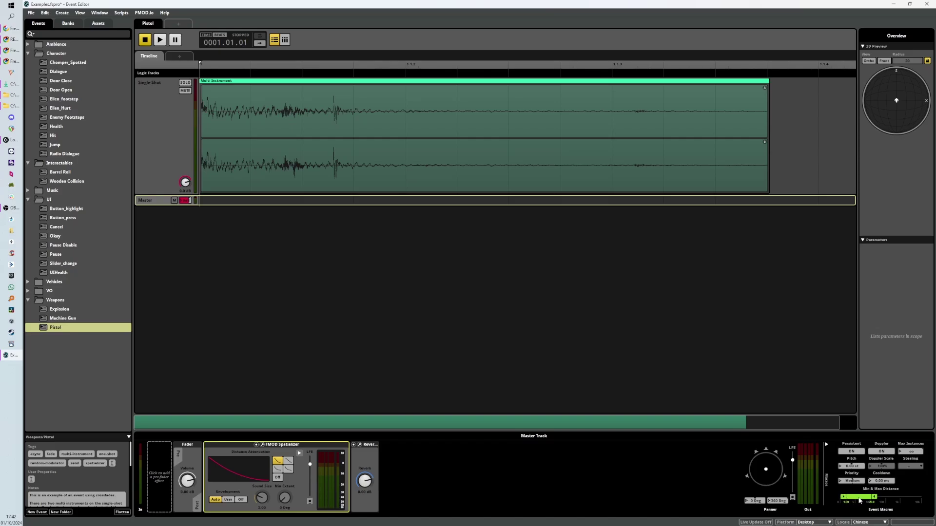
left_click(168, 183)
left_click(166, 201)
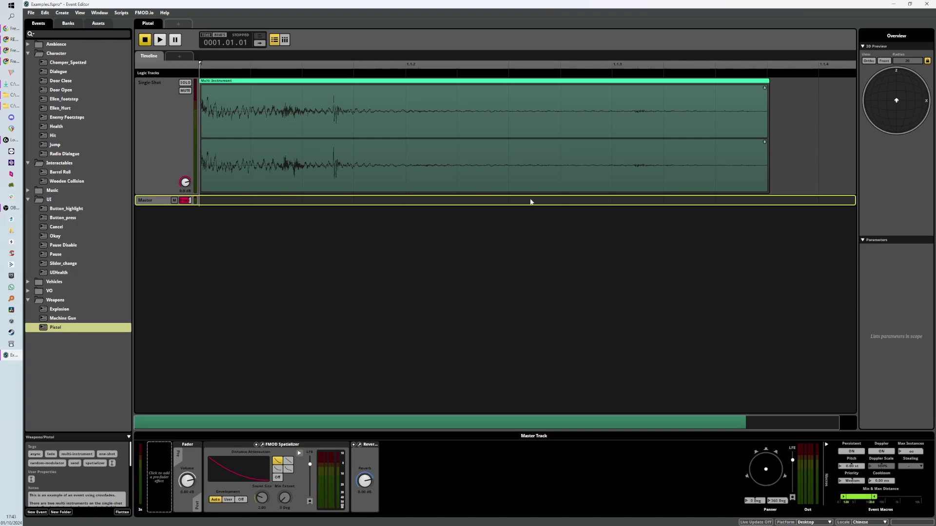
Try other distance attenuation curves on the FMOD Spatializer and return to the original curve
left_click(288, 461)
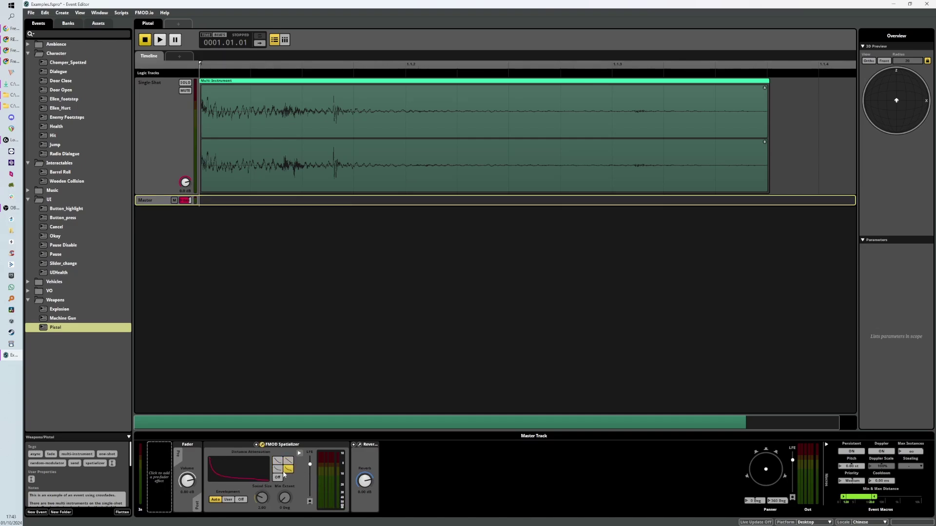
left_click(277, 470)
left_click(277, 461)
Turn the FMOD Spatializer's Min & Max Distance override on and back off, leaving the effect's extended settings collapsed
left_click(299, 454)
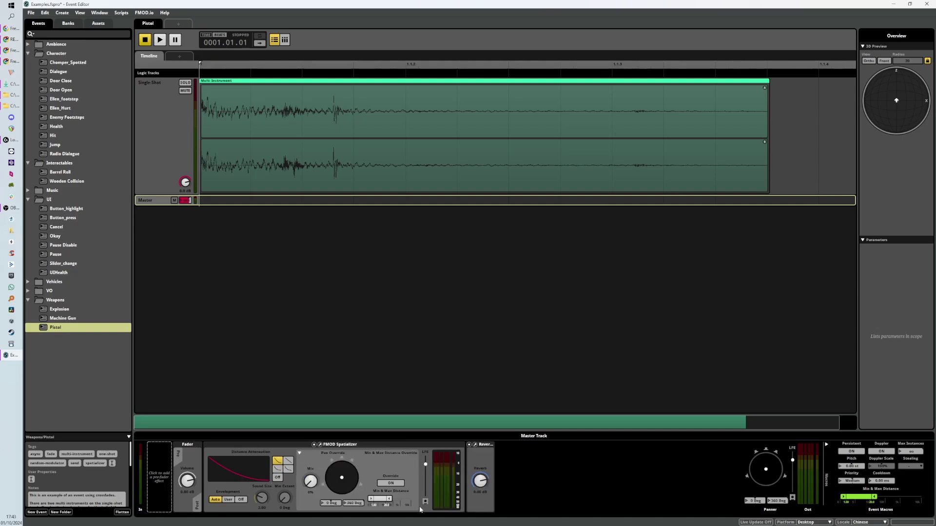
left_click(390, 484)
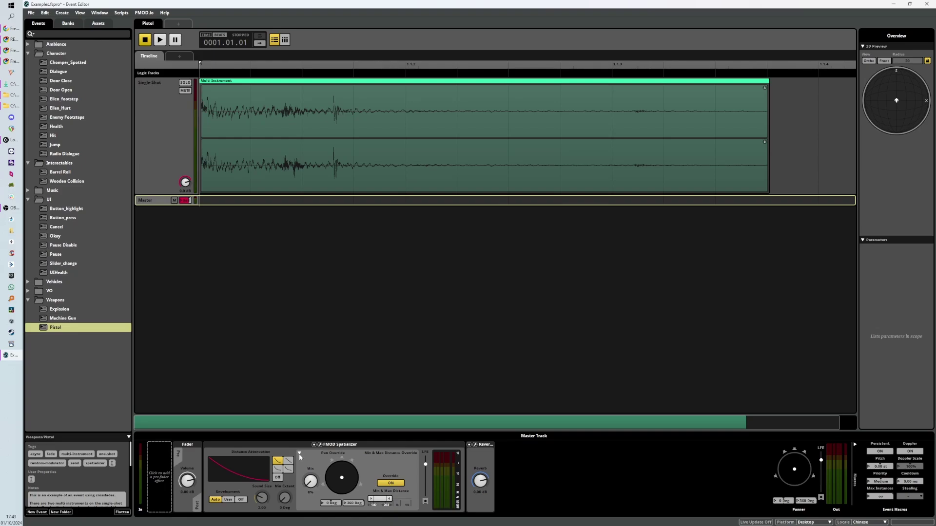
left_click(300, 454)
left_click(299, 454)
left_click(390, 484)
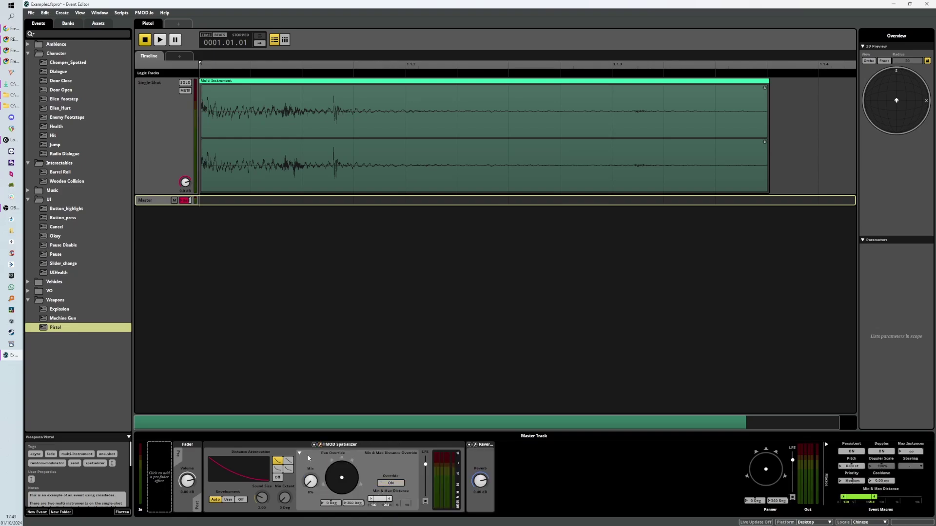
left_click(301, 454)
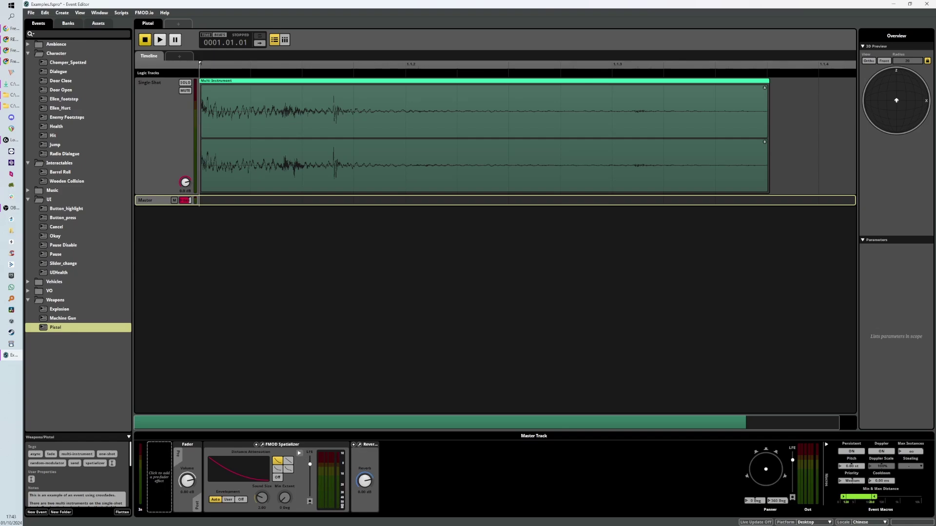
left_click(302, 445)
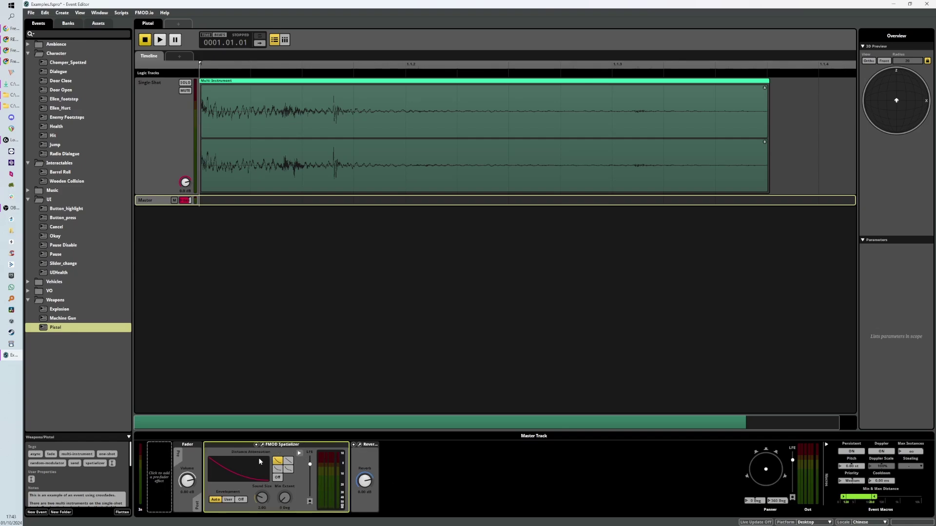
Lower the Single-Shot track's volume slightly and display the modulators of its multi instrument
left_click(172, 150)
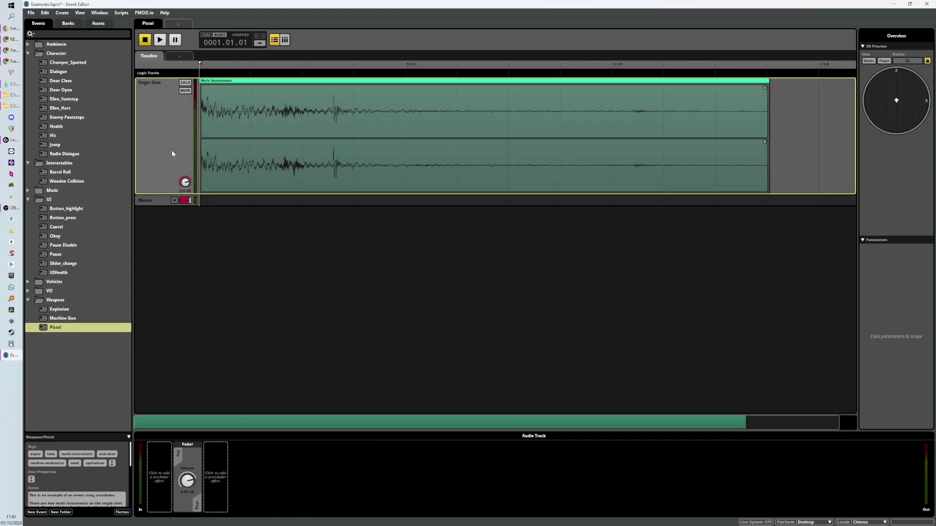
left_click_drag(184, 186, 185, 205)
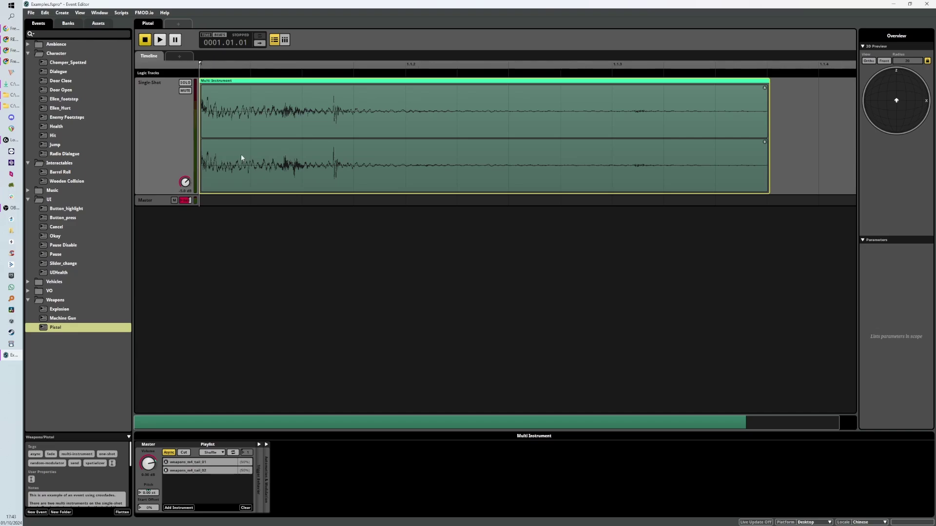
left_click(171, 157)
left_click(259, 149)
left_click(266, 446)
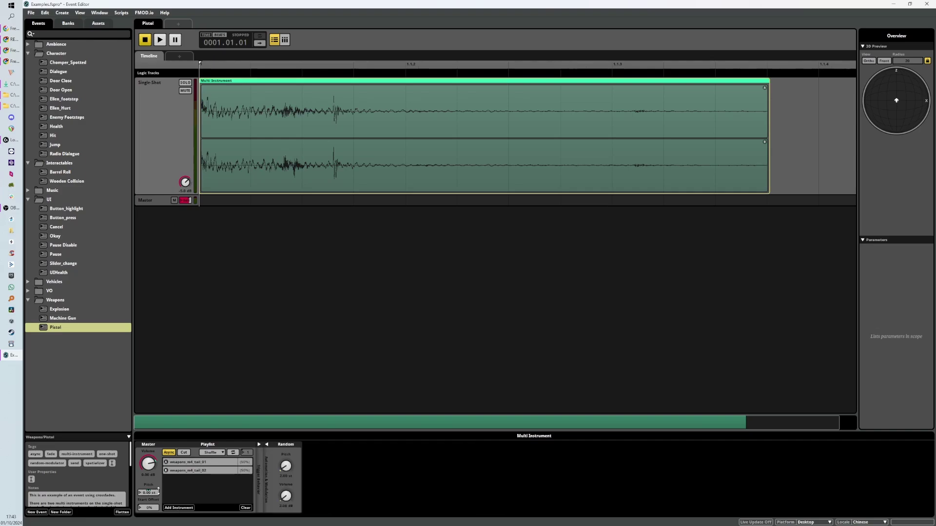
Try adjusting the multi instrument's pitch and audition the Pistol event
double_click(148, 493)
type("2")
key("Return")
double_click(146, 493)
type("5.6")
key("Return")
key("space")
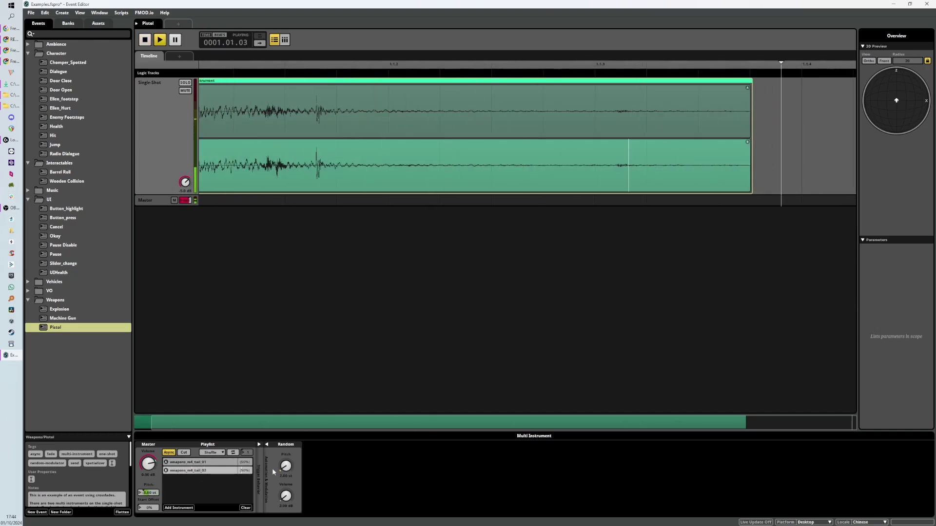
key("space")
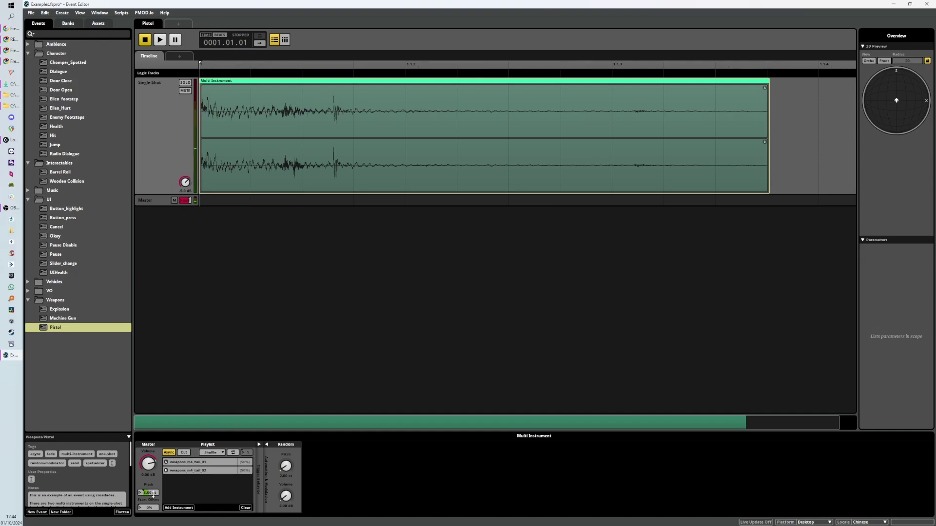
Remove the random modulators for both pitch and volume from the multi instrument
right_click(152, 495)
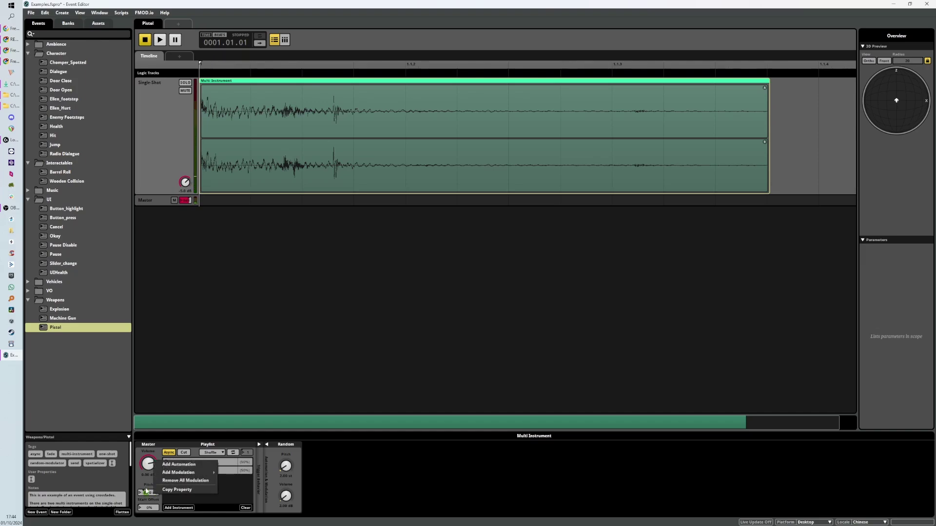
left_click(150, 482)
right_click(287, 467)
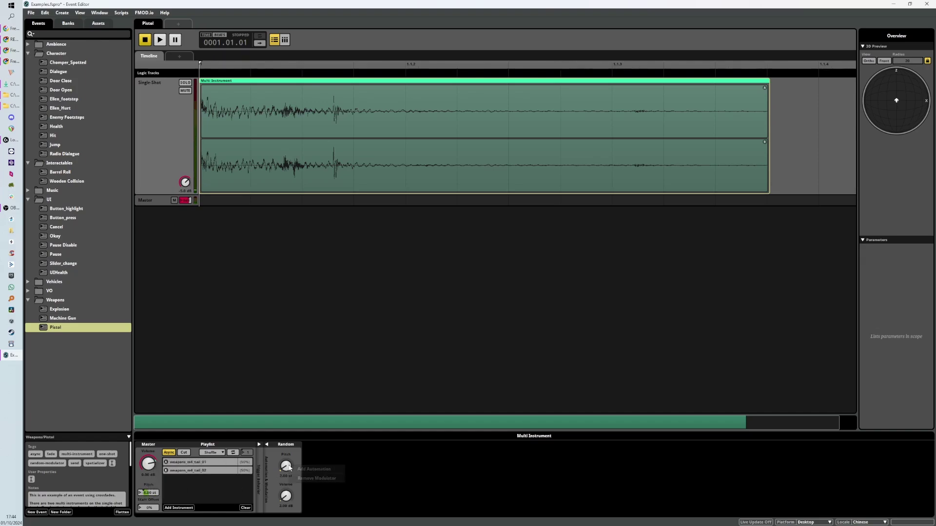
left_click(316, 478)
right_click(289, 484)
left_click(316, 493)
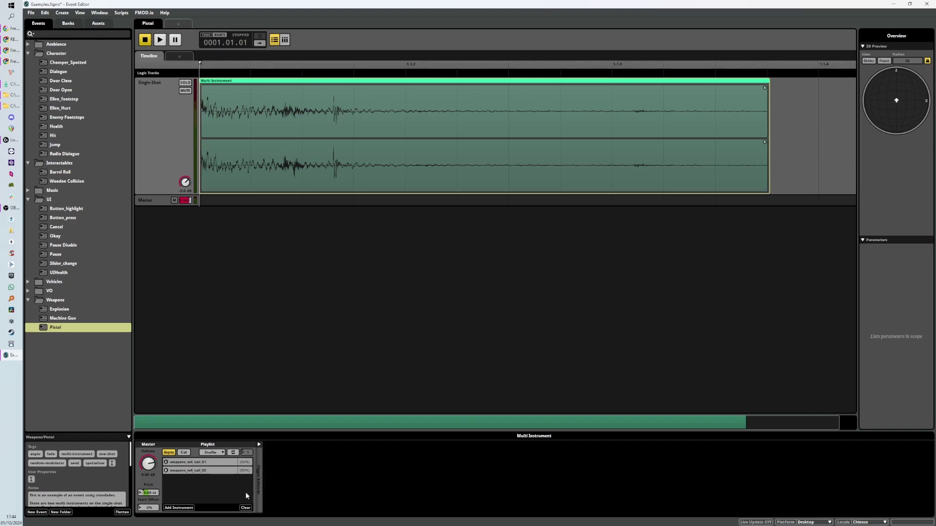
Add a Random modulator to the multi instrument's pitch and raise its amount
right_click(150, 491)
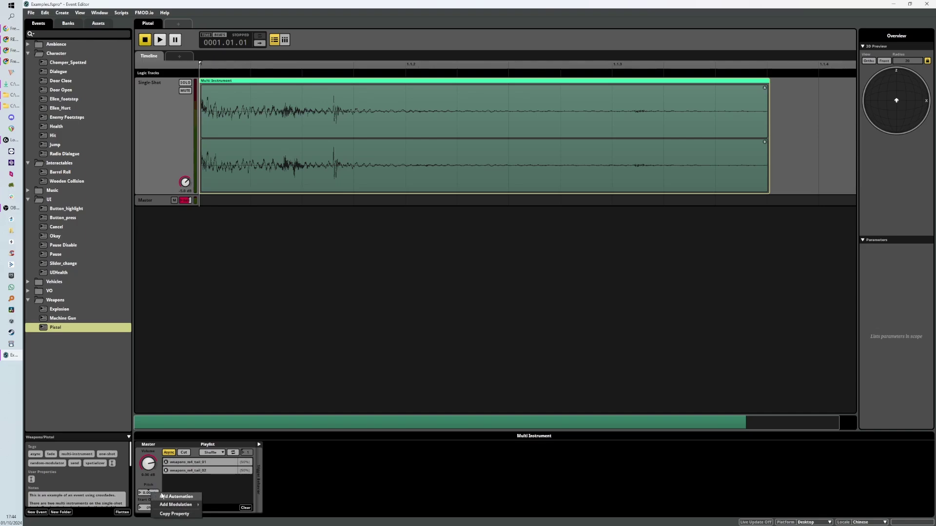
mouse_move(178, 505)
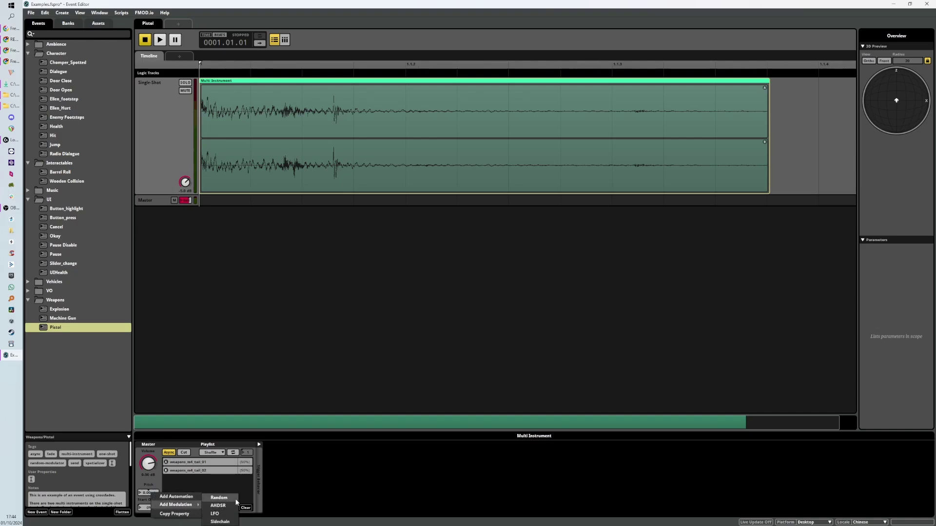
left_click(219, 498)
left_click_drag(287, 487, 286, 481)
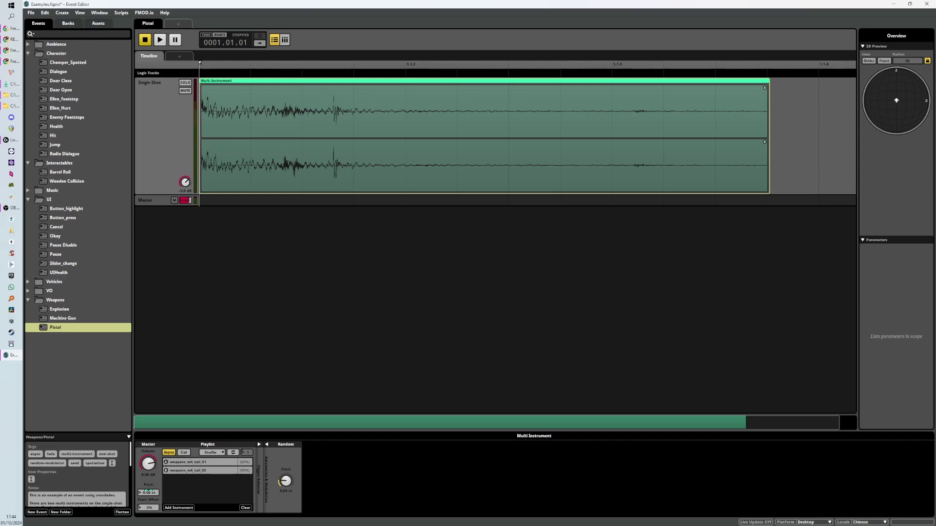
Play the Pistol event several times to hear the random pitch variation
left_click(156, 42)
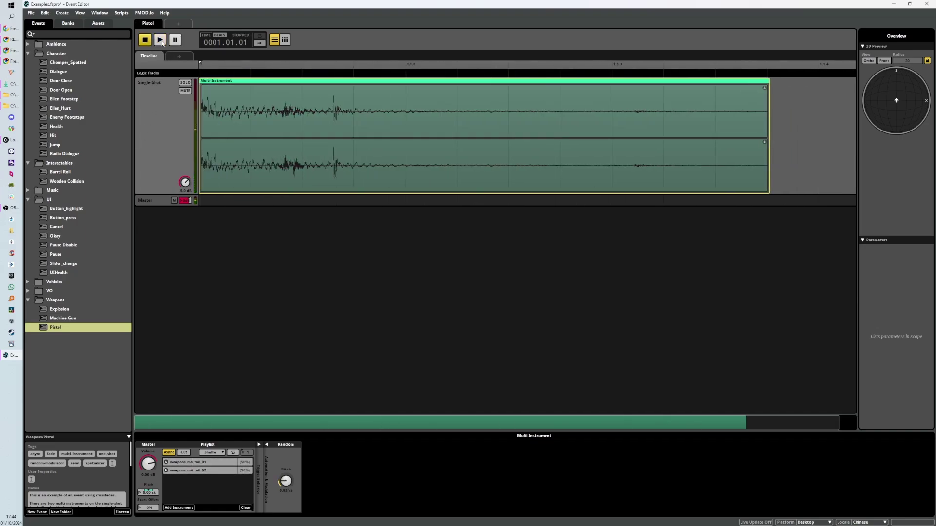
left_click(161, 41)
left_click(161, 41)
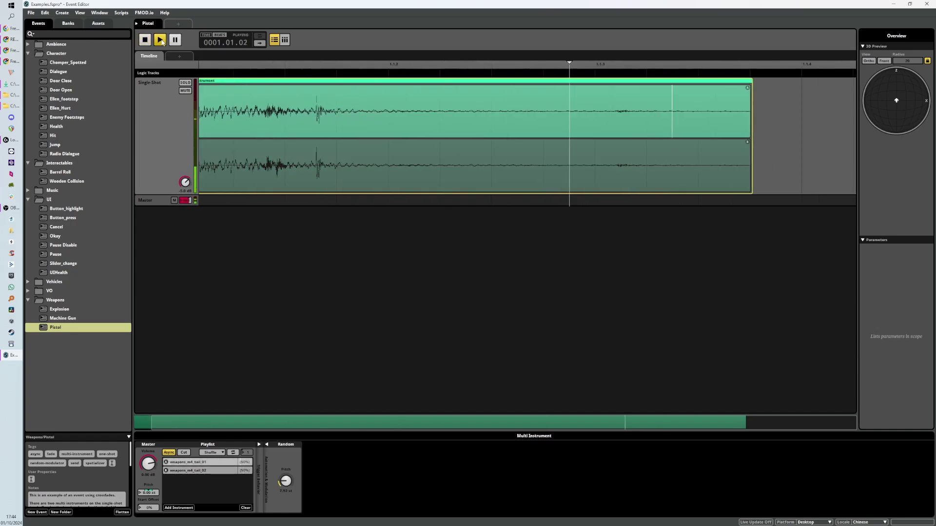
left_click(161, 41)
left_click(161, 41)
left_click(160, 41)
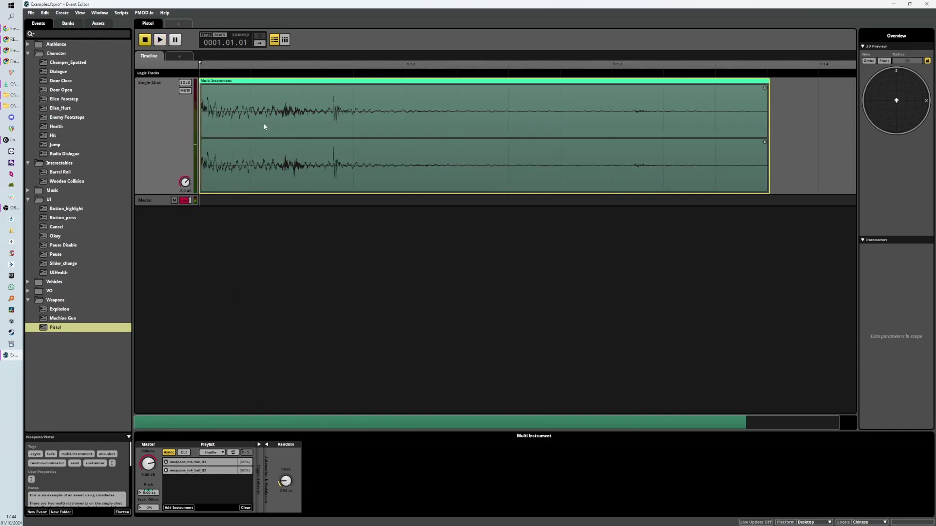
Delete weapons_m4_tail_02 from the multi instrument's playlist
left_click(232, 473)
right_click(233, 472)
left_click(242, 467)
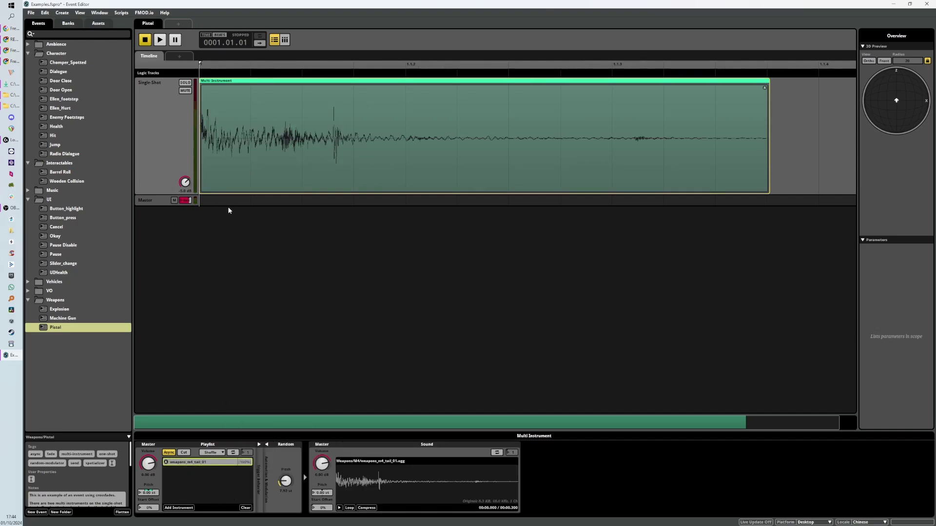
Turn off asynchronous playback for the multi instrument and play the event
left_click(169, 453)
left_click(201, 488)
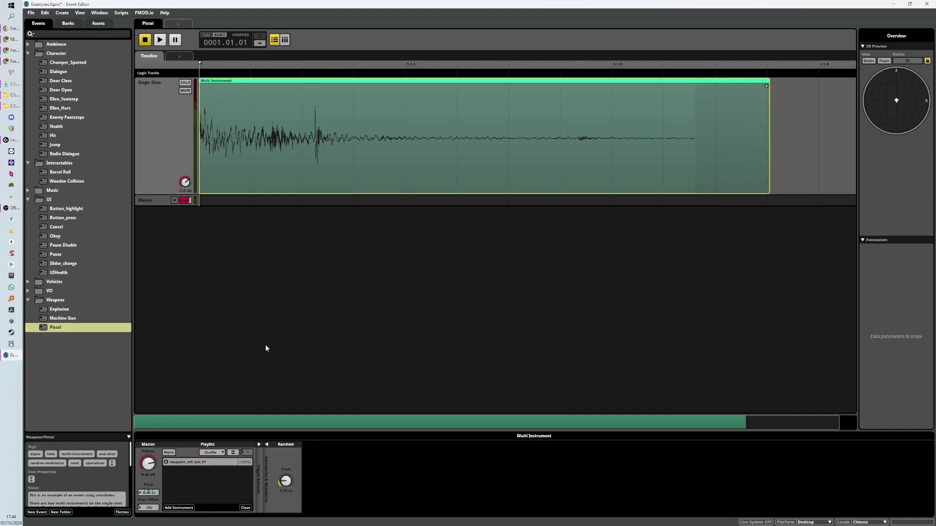
left_click(160, 44)
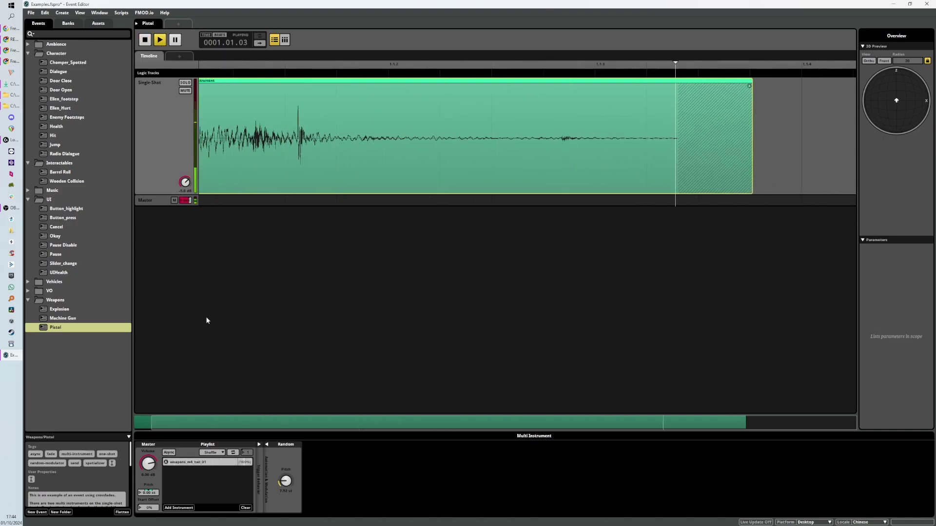
Add a Random modulator to the multi instrument's volume, reset the random pitch amount to 0, and play the Pistol event
right_click(150, 472)
mouse_move(180, 473)
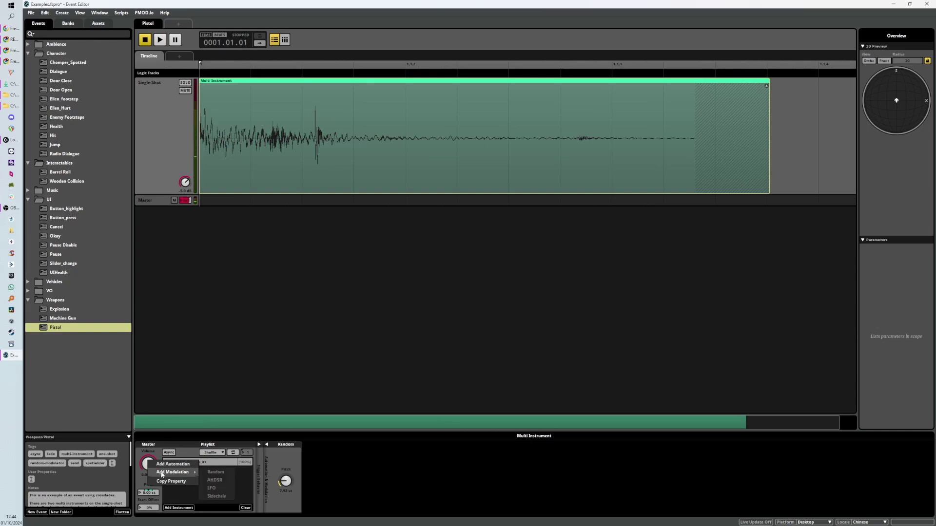
left_click(215, 473)
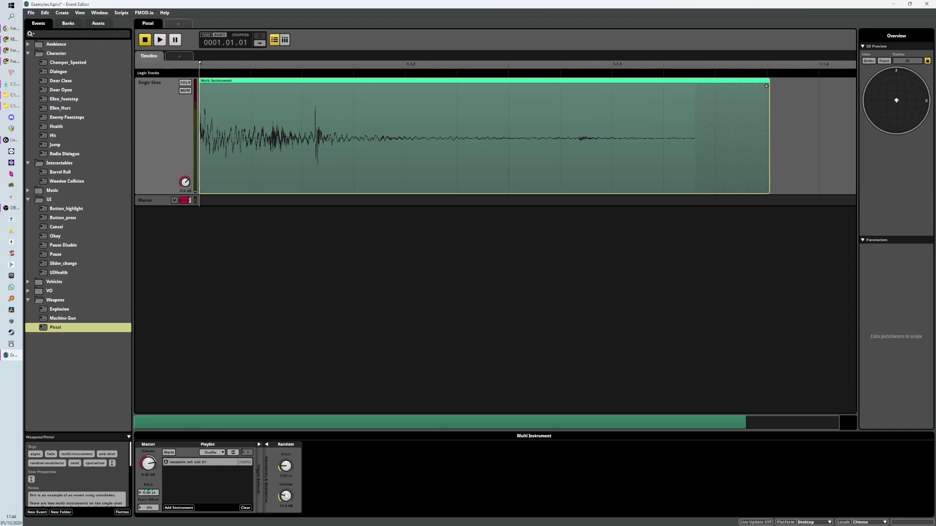
left_click_drag(286, 496, 285, 505)
double_click(286, 467)
left_click(160, 39)
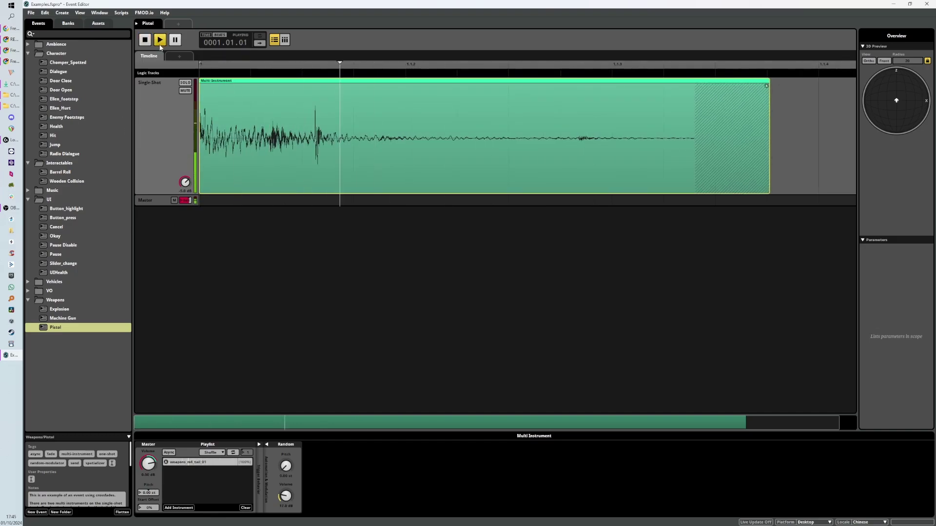
Remove the random volume and random pitch modulation from the multi instrument
right_click(297, 496)
left_click(310, 508)
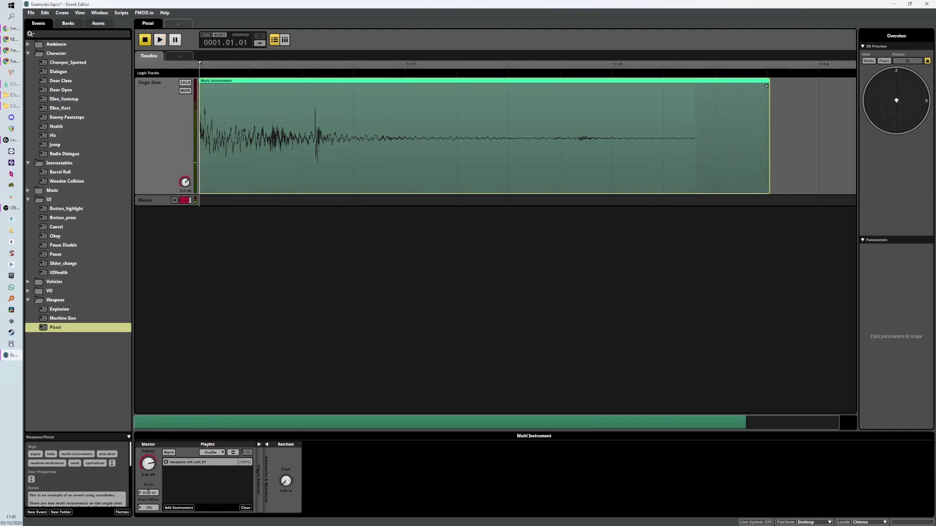
right_click(288, 482)
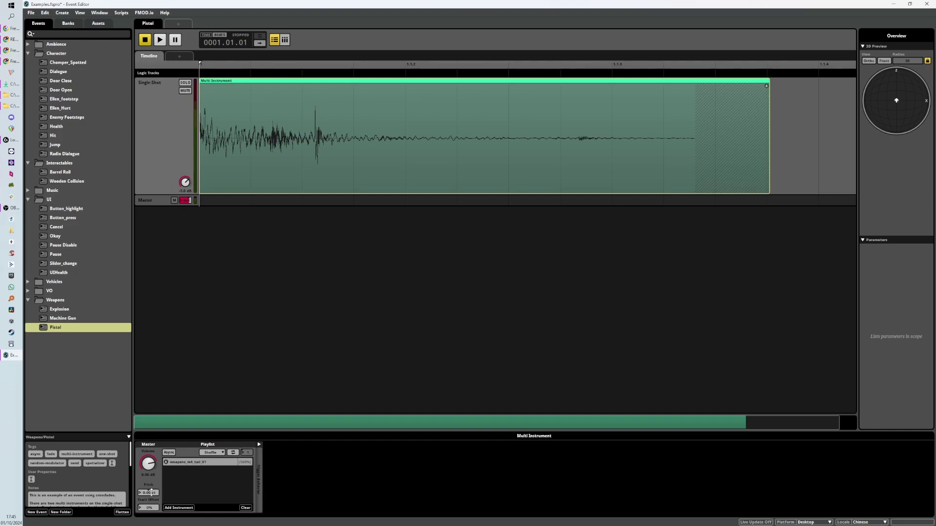
Add an AHDSR modulator to the multi instrument's pitch, raise its peak to about 26 st, and play the event
right_click(155, 495)
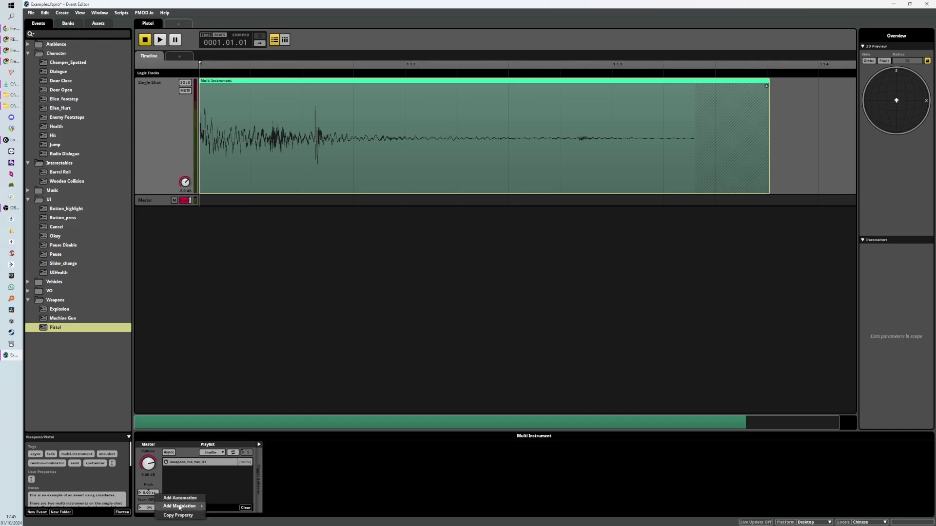
mouse_move(191, 507)
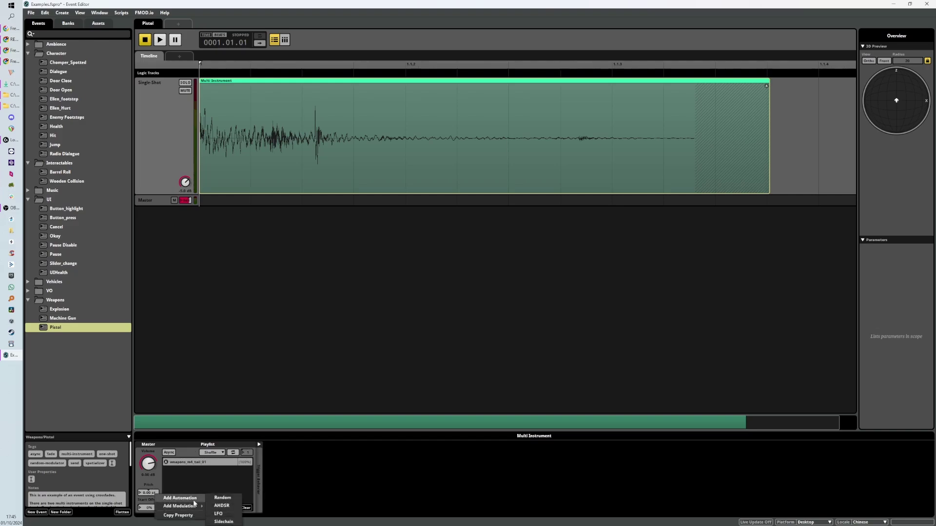
left_click(233, 508)
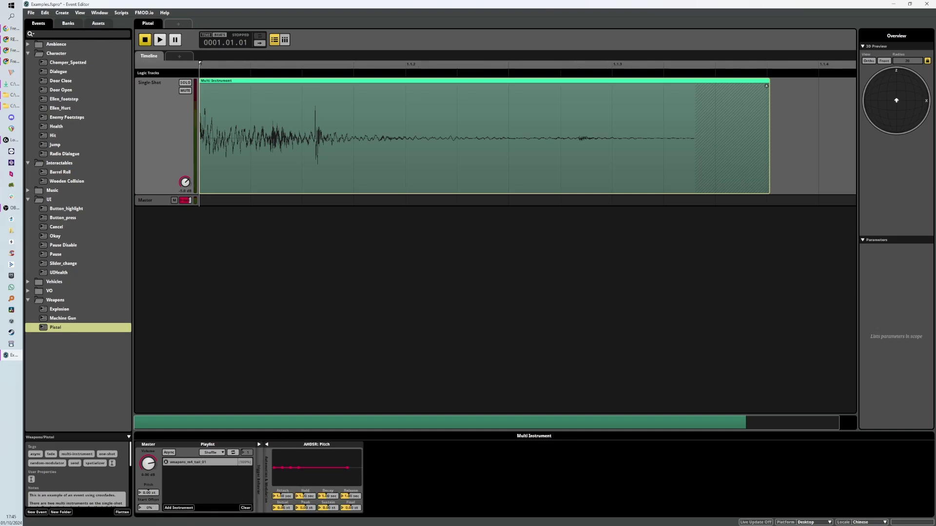
mouse_move(306, 508)
left_mouse_down()
mouse_move(301, 501)
mouse_move(295, 511)
left_mouse_up()
left_click(160, 40)
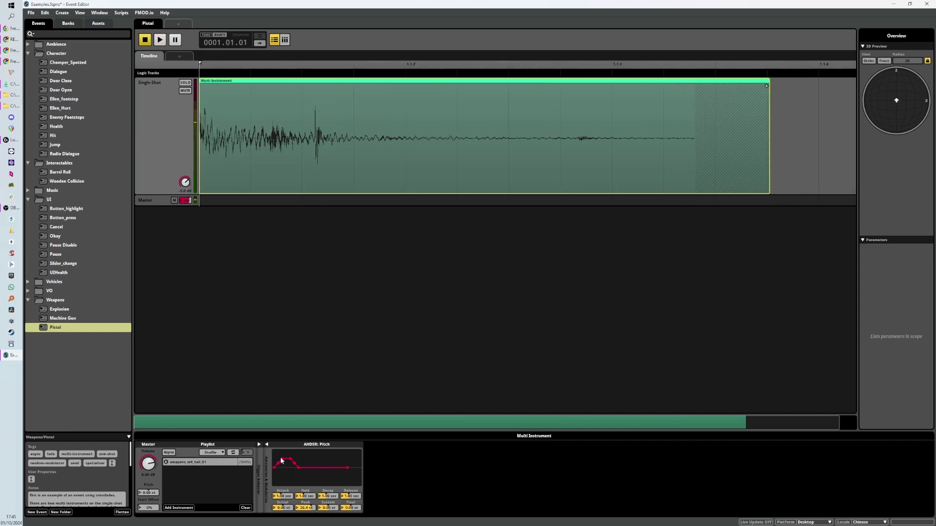
Shorten the pitch envelope's attack, raise its peak further and lower its initial pitch below zero, playing the event to compare
left_click_drag(306, 508, 281, 504)
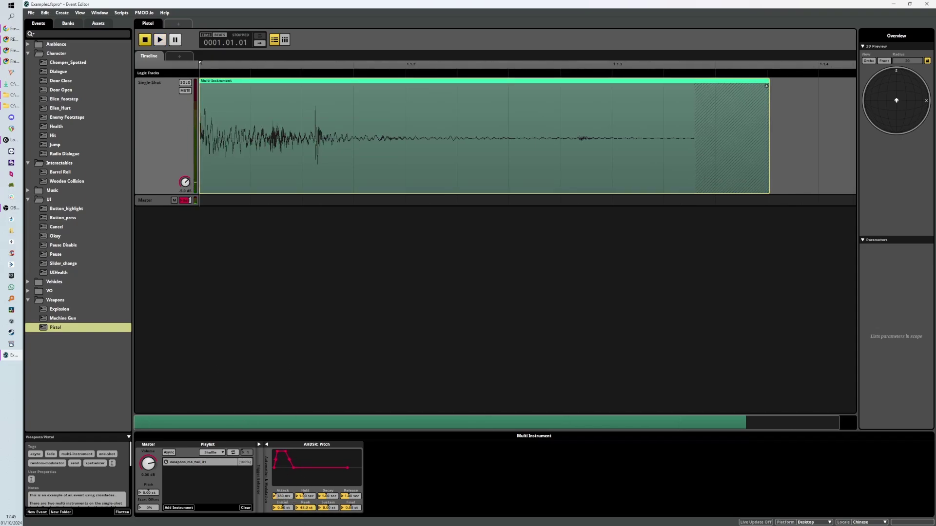
left_click(160, 40)
left_click_drag(289, 508, 289, 518)
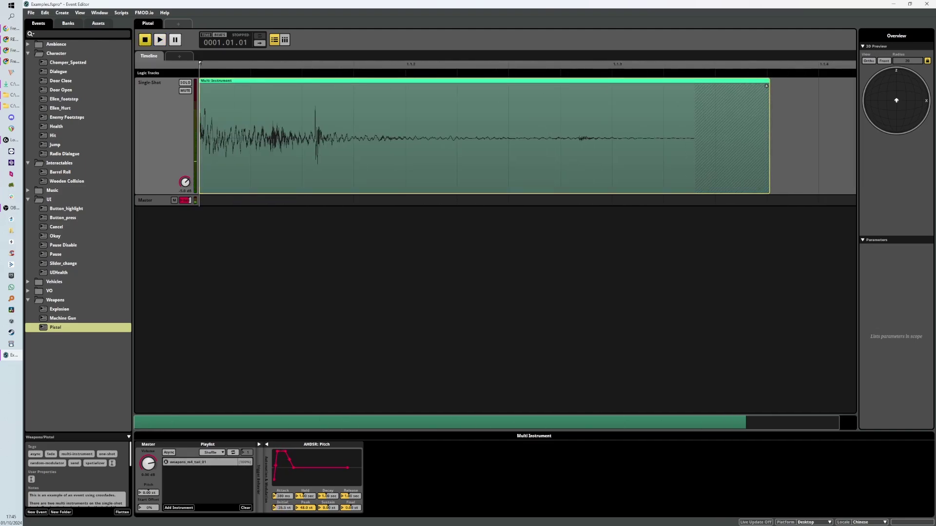
left_click(160, 43)
left_click(160, 42)
left_click(160, 43)
Lower the pitch envelope's peak below zero, raise its initial pitch above zero, and play the event
double_click(282, 508)
mouse_move(302, 507)
left_mouse_down()
mouse_move(302, 516)
mouse_move(289, 504)
left_mouse_up()
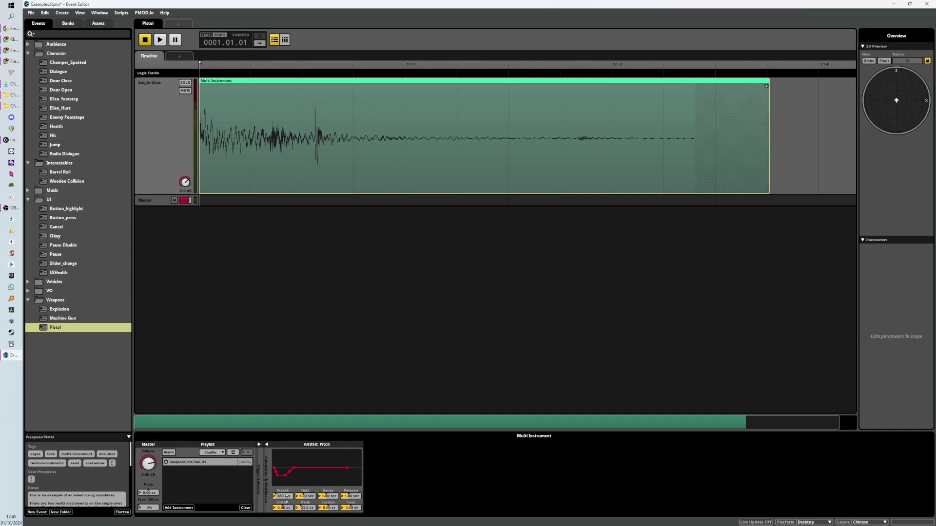
left_click_drag(282, 508, 282, 487)
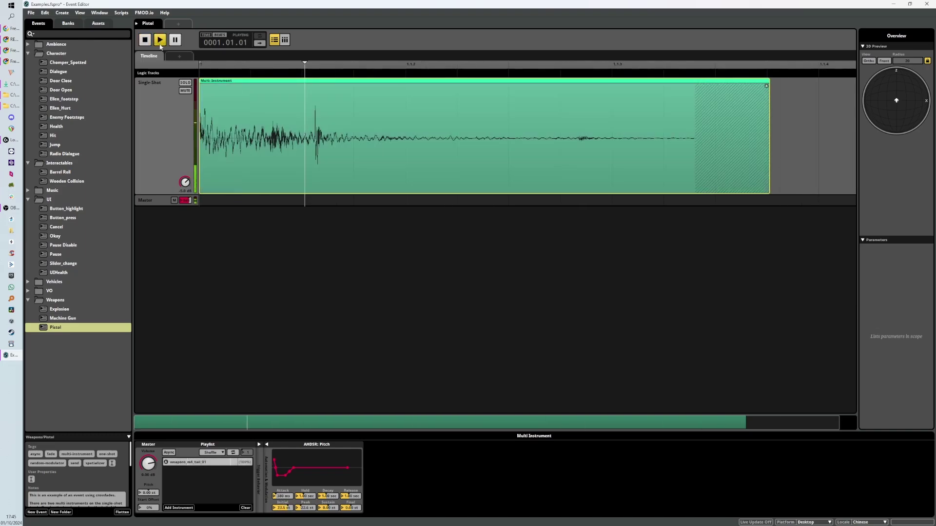
Return the envelope's initial pitch to 0 st, lower its peak further and lengthen the attack, playing the event to compare
left_click_drag(283, 508, 298, 508)
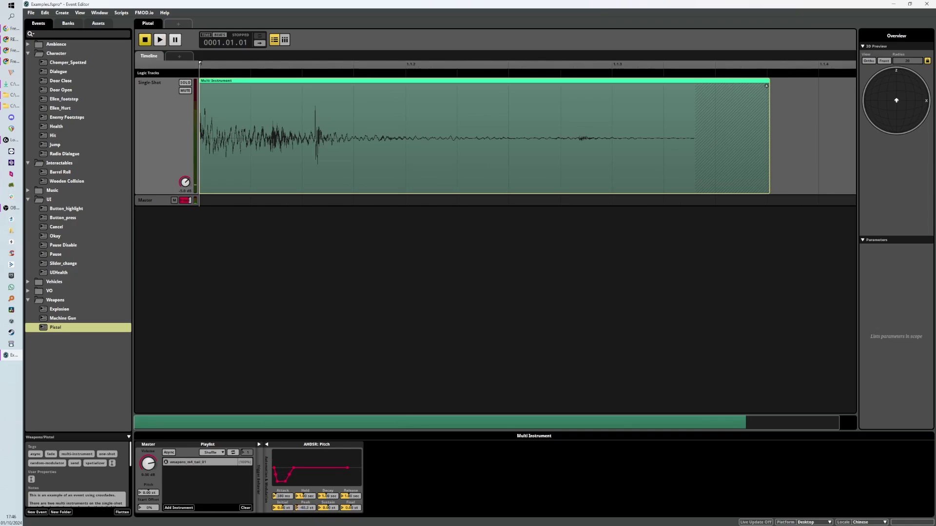
left_click(160, 40)
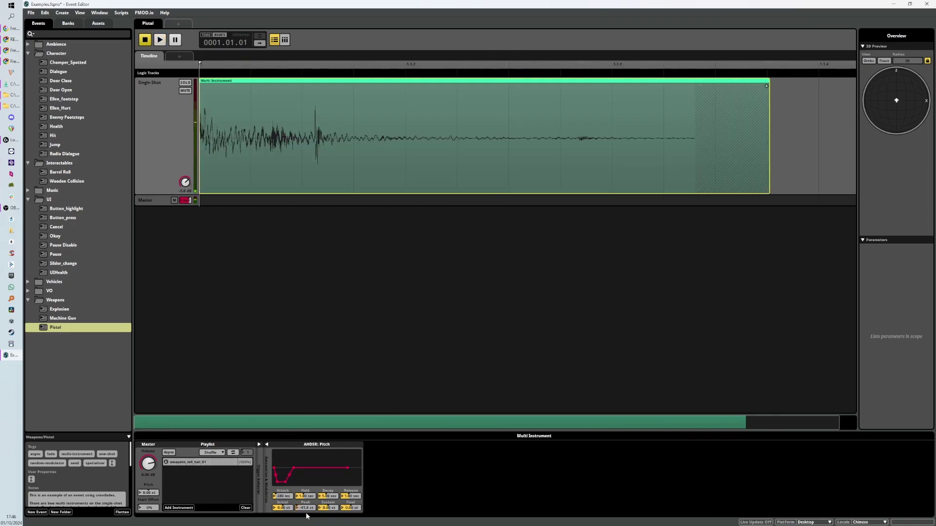
left_click_drag(307, 509, 290, 485)
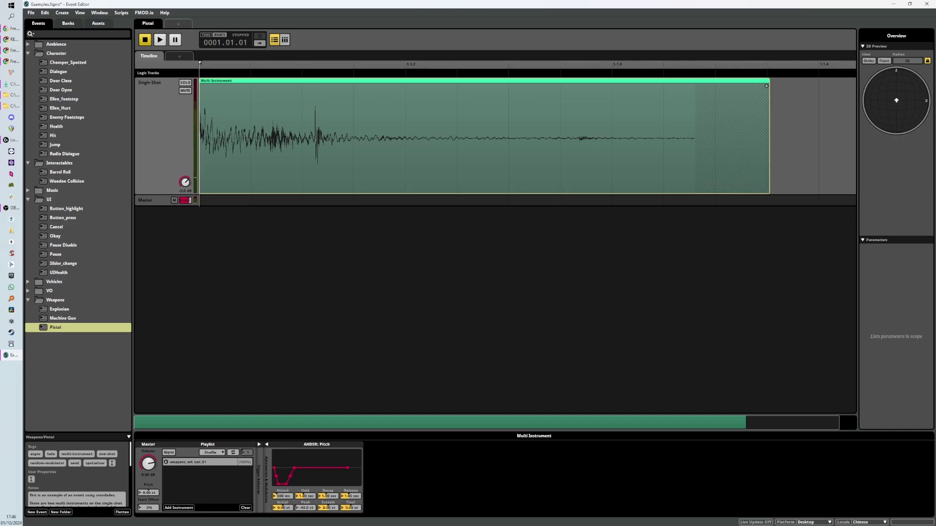
left_click(174, 40)
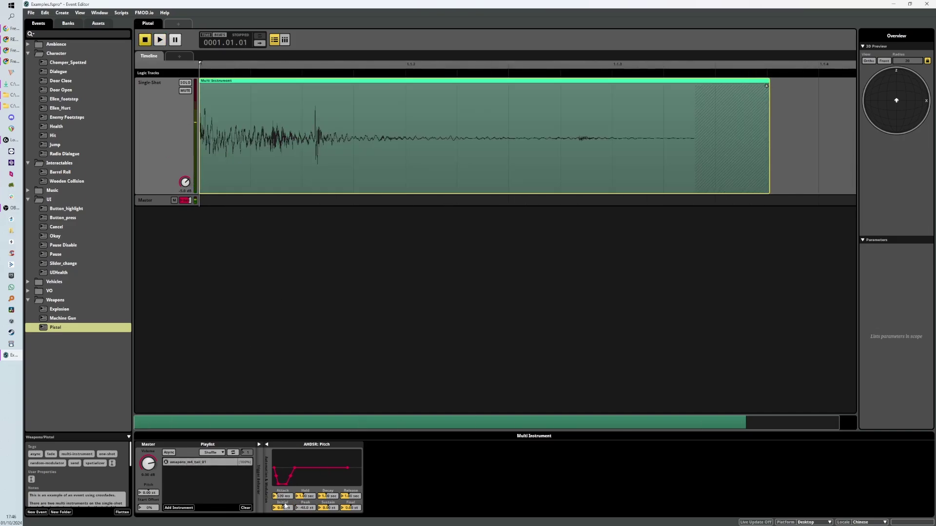
Delete the AHDSR modulator from the multi instrument's pitch
right_click(291, 465)
left_click(312, 458)
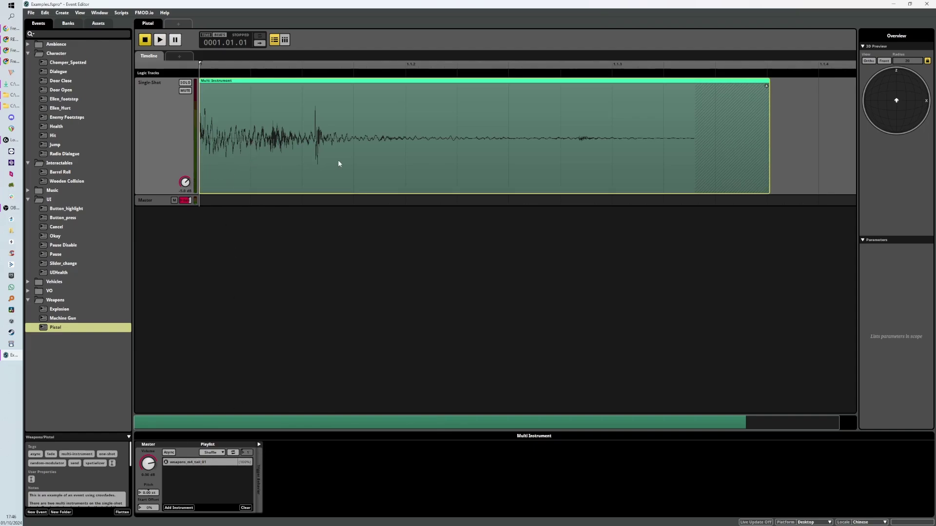
Open the Pause event from the UI folder and play it
scroll(354, 132, "down", 1)
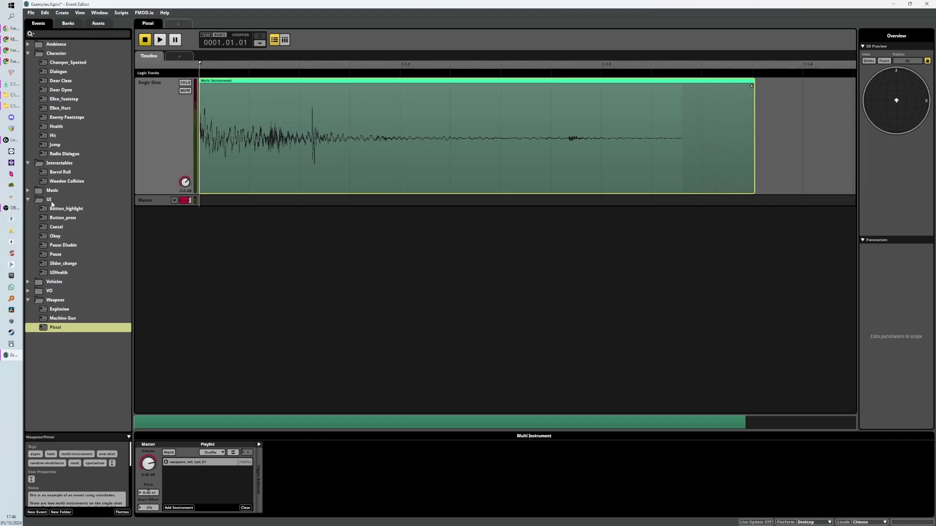
left_click(61, 272)
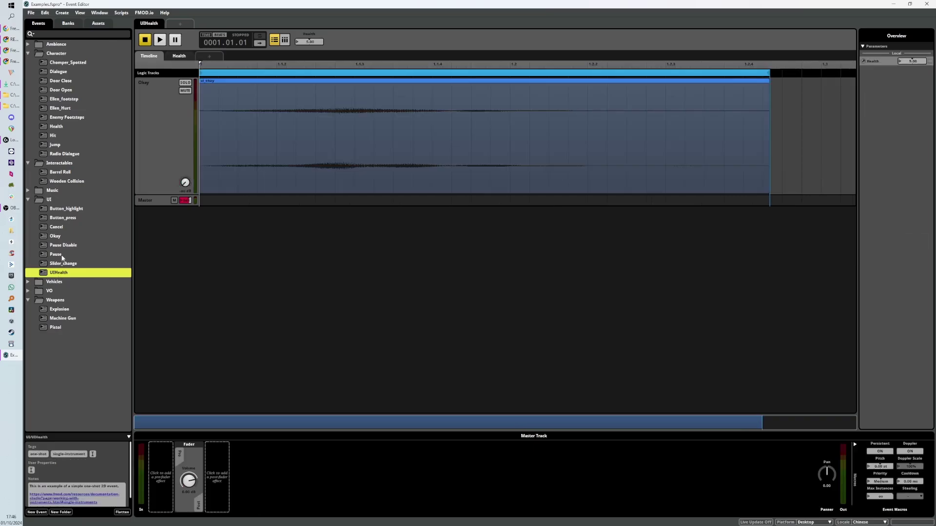
left_click(62, 257)
left_click(241, 145)
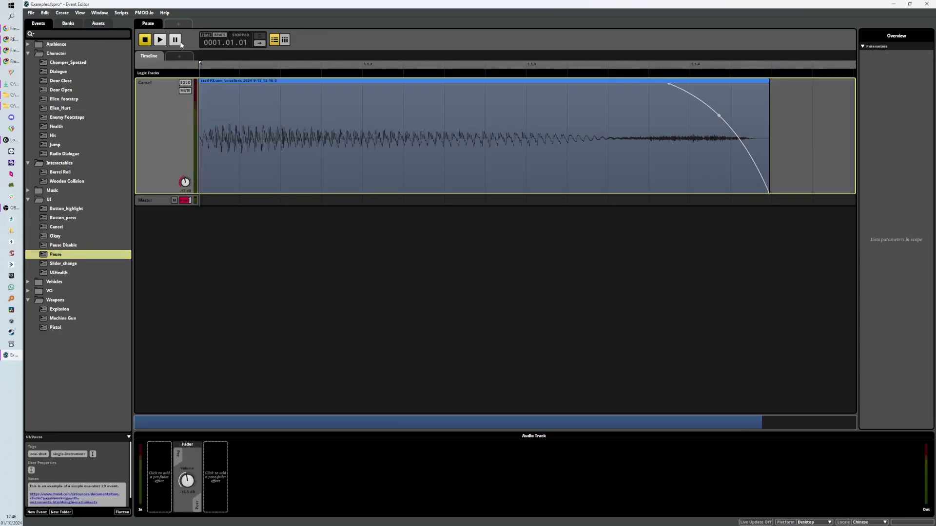
key("space")
Add a new audio track to the Pause event below the Cancel track
left_click(467, 107)
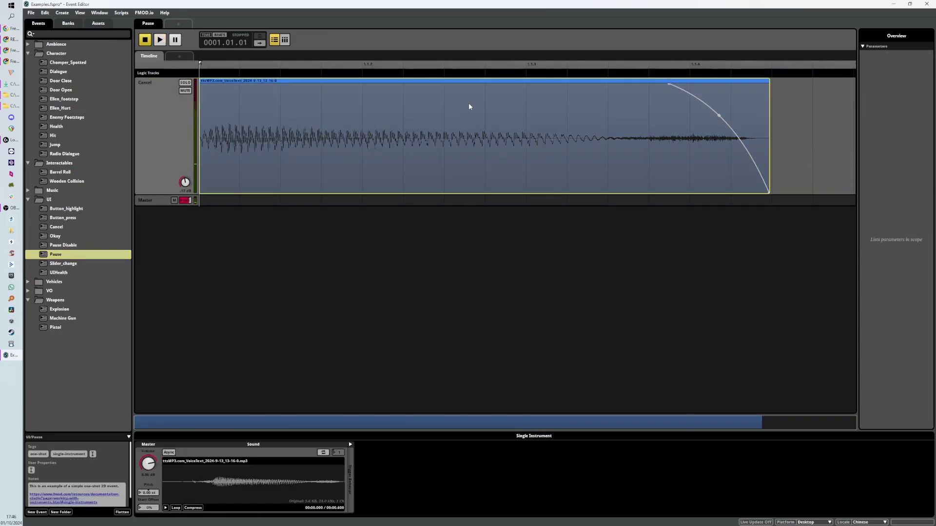
right_click(469, 104)
right_click(800, 127)
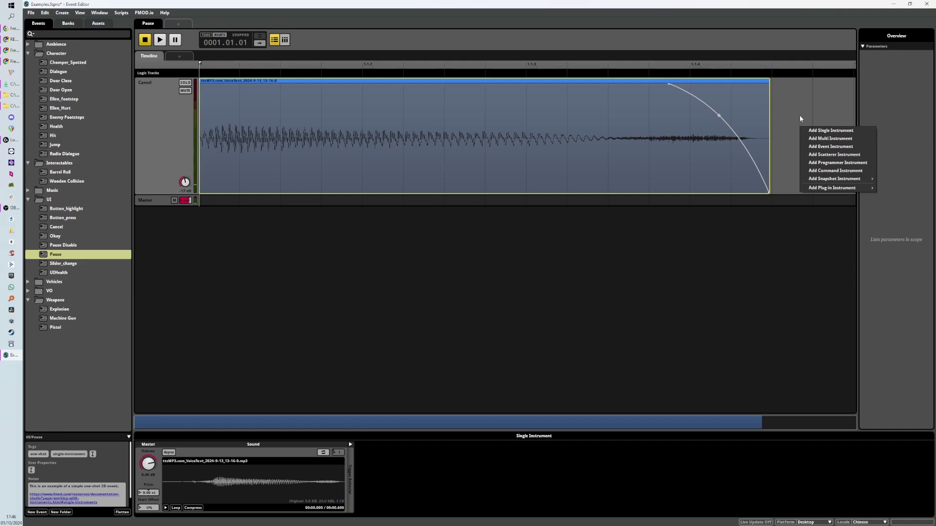
left_click(800, 115)
right_click(171, 182)
left_click(171, 178)
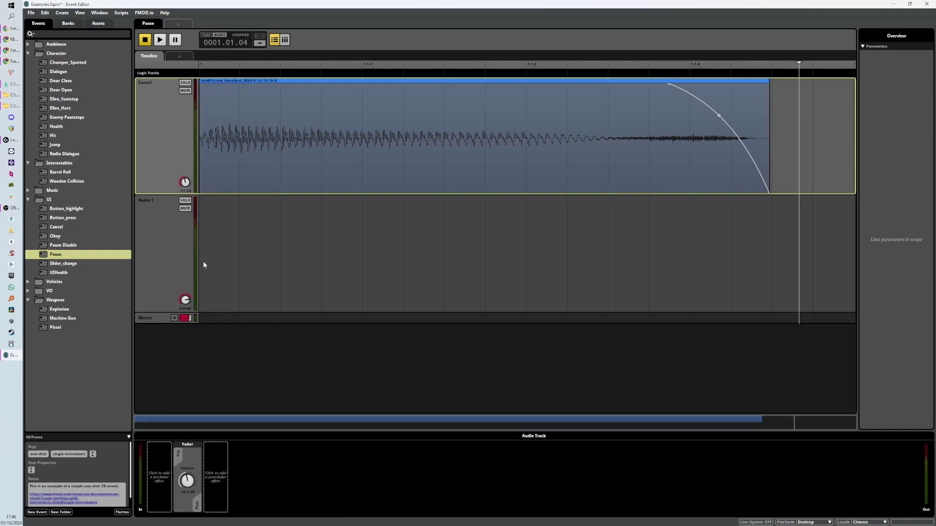
Add a single instrument to the Audio 1 track and extend its end past beat 1.1.2
right_click(238, 253)
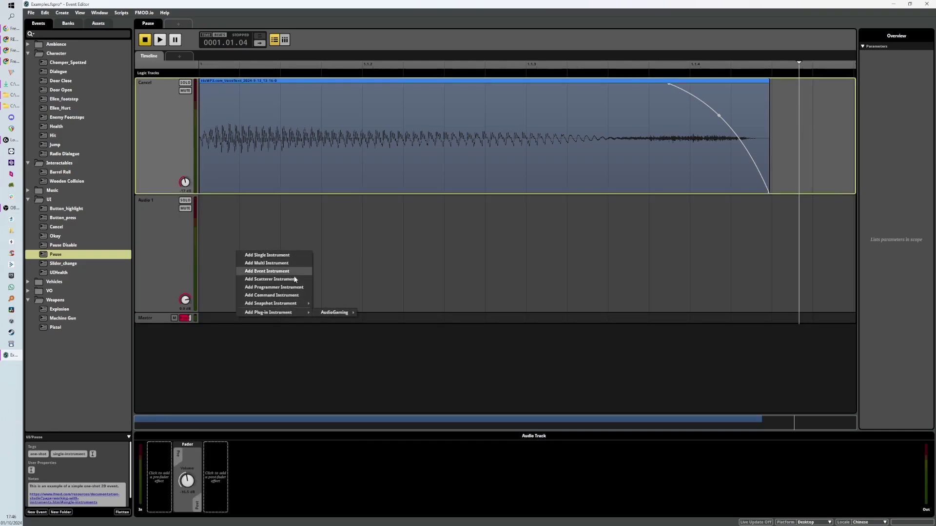
mouse_move(297, 305)
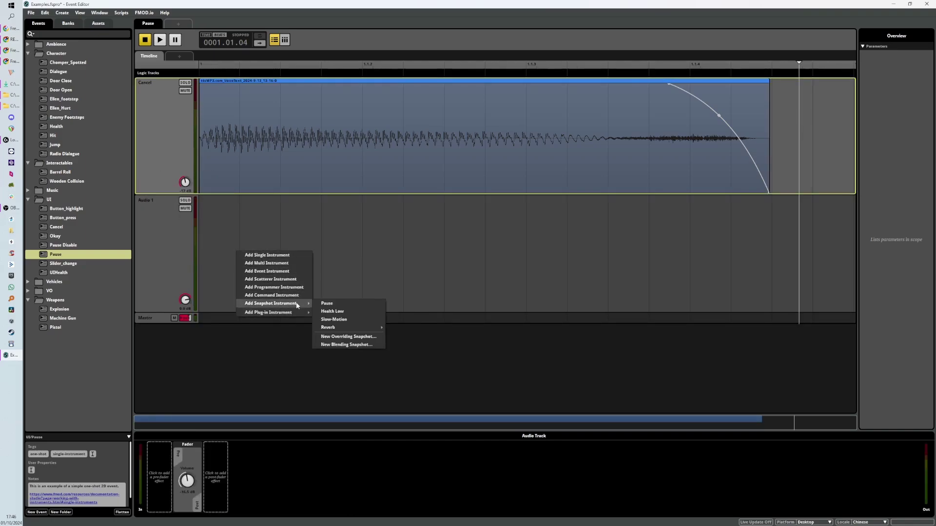
left_click(294, 256)
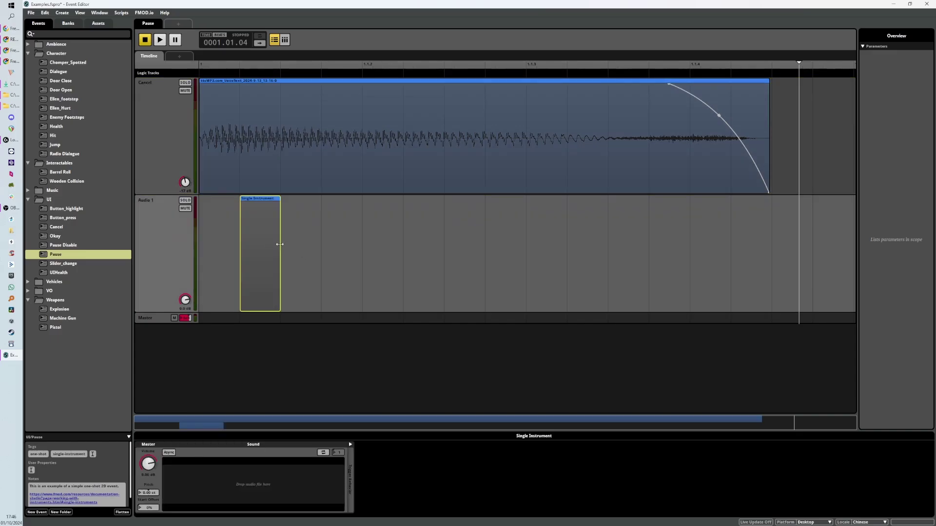
left_click_drag(279, 245, 474, 258)
Compare the empty single instrument with the one on the Cancel track and delete it from Audio 1
left_click(360, 178)
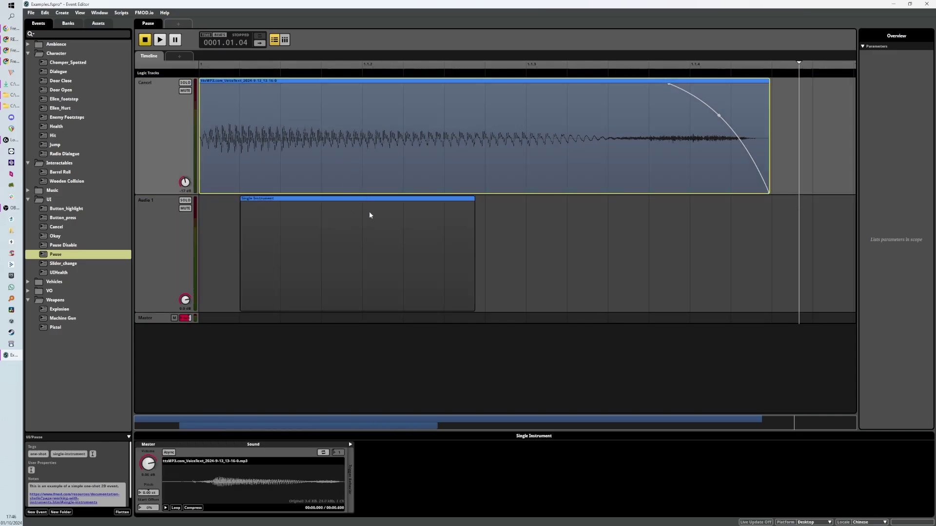
left_click(378, 264)
left_click(377, 190)
left_click(379, 272)
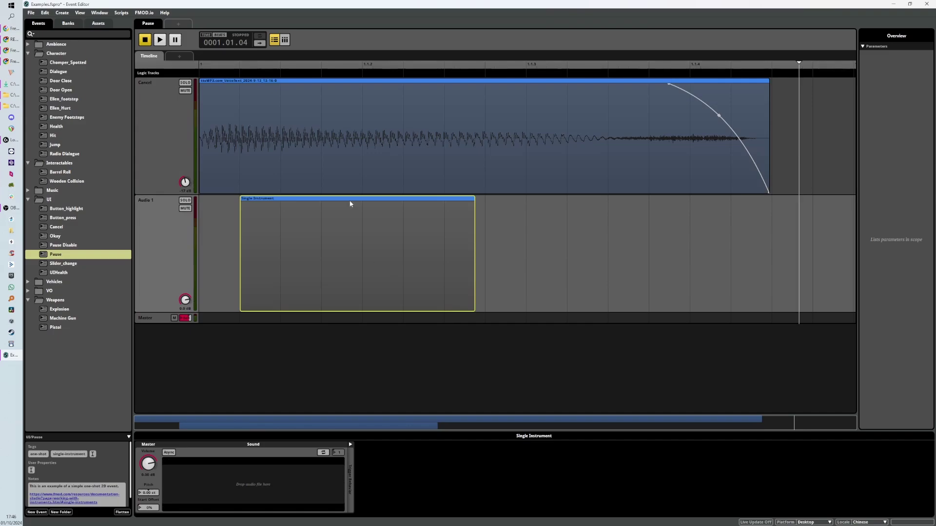
key("Delete")
Add a multi instrument to the Audio 1 track and extend its start back towards the timeline's beginning
right_click(345, 257)
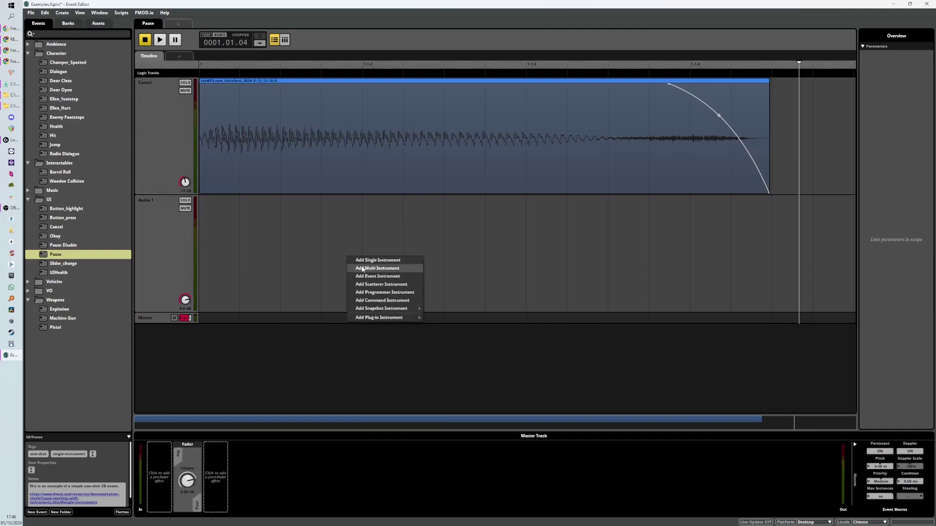
left_click(361, 266)
left_click_drag(341, 244, 232, 257)
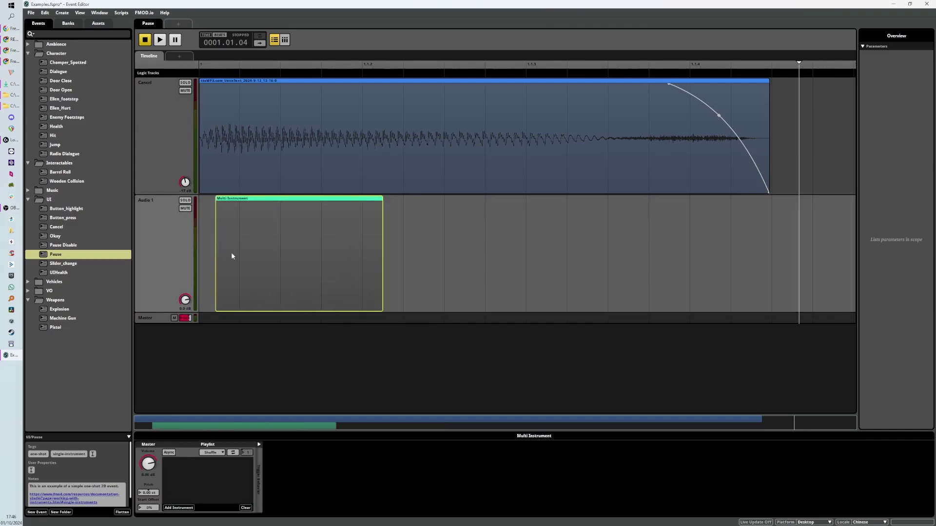
Examine the multi instruments used in the Pistol and Machine Gun events
left_click(61, 326)
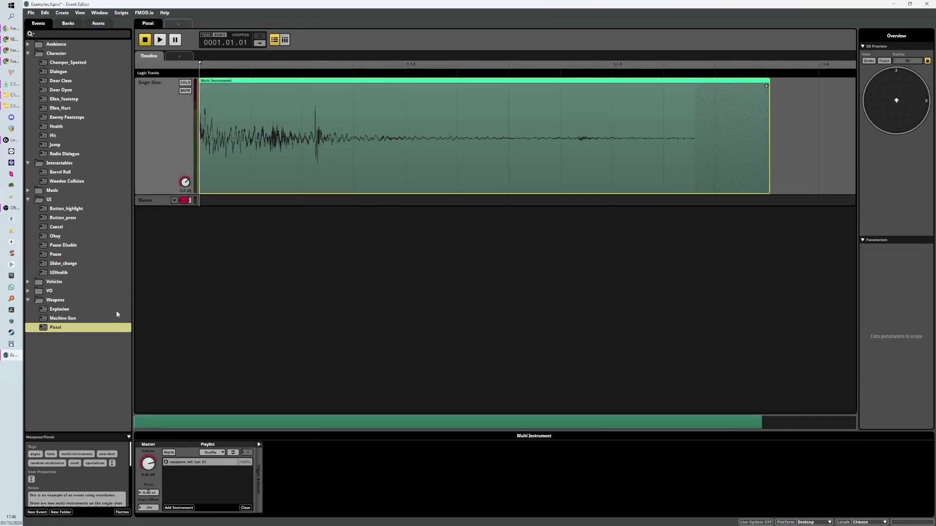
left_click(117, 318)
left_click(284, 141)
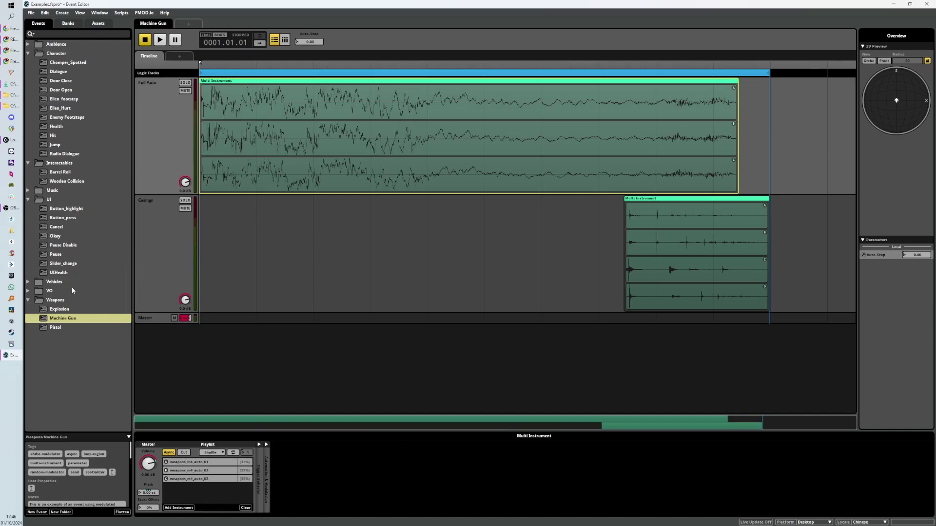
Return to the Pause event and delete the empty multi instrument from the Audio 1 track
left_click(59, 255)
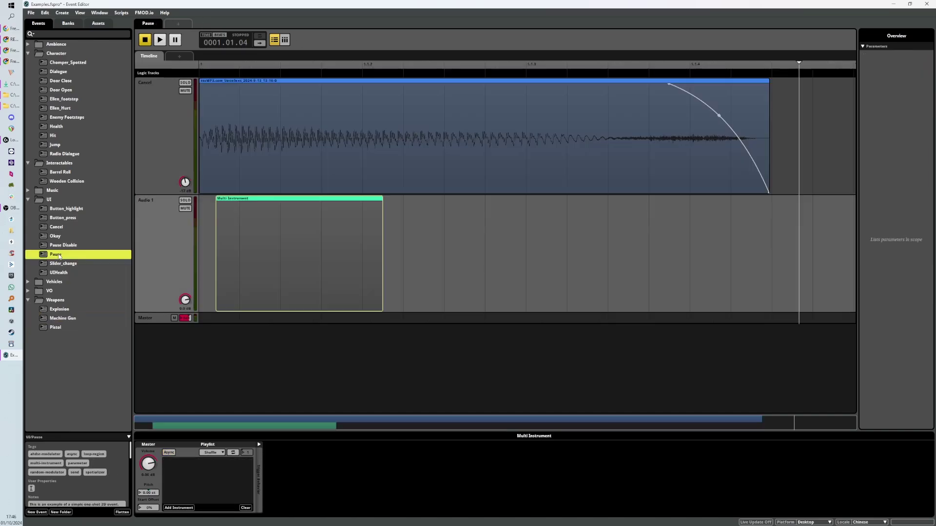
key("Delete")
Delete the empty Audio 1 track from the Pause event
right_click(376, 251)
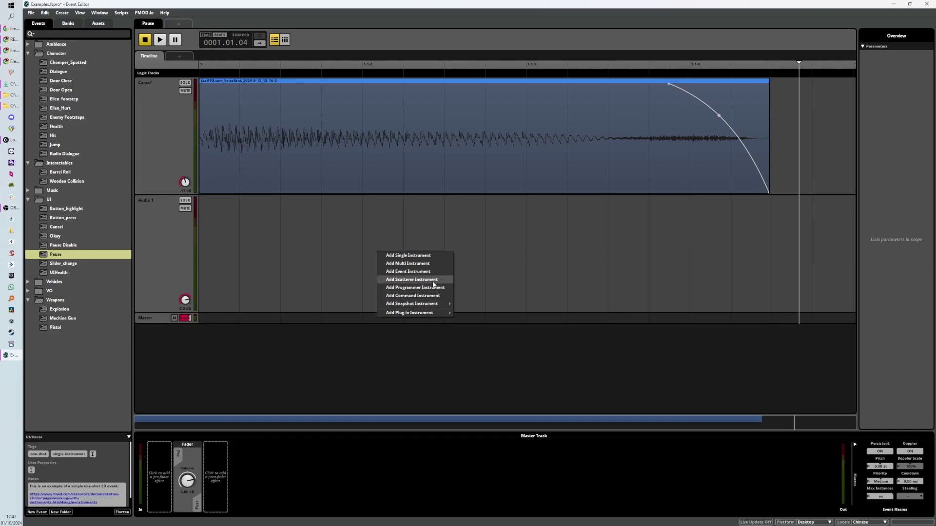
left_click(330, 288)
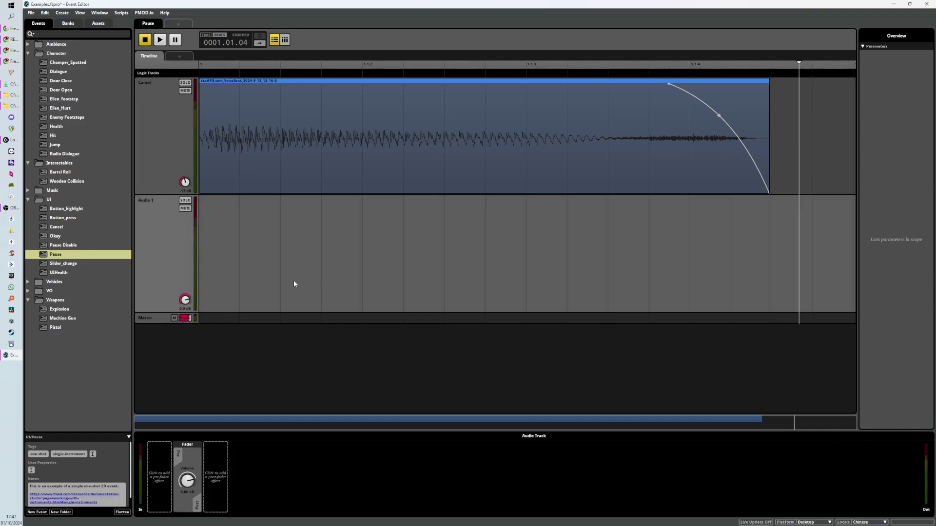
left_click(170, 263)
key("Delete")
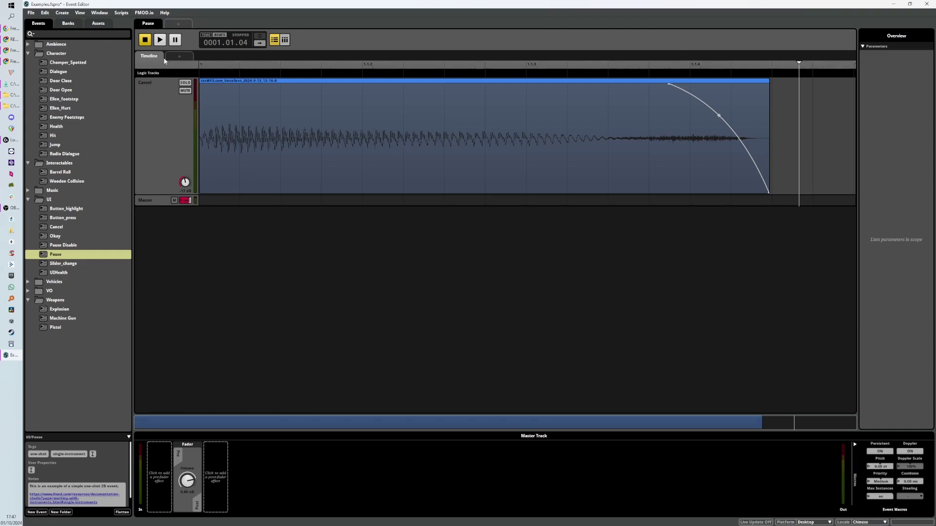
Add parameter sheets for the Health and Speed parameters to the Pause event
left_click(171, 152)
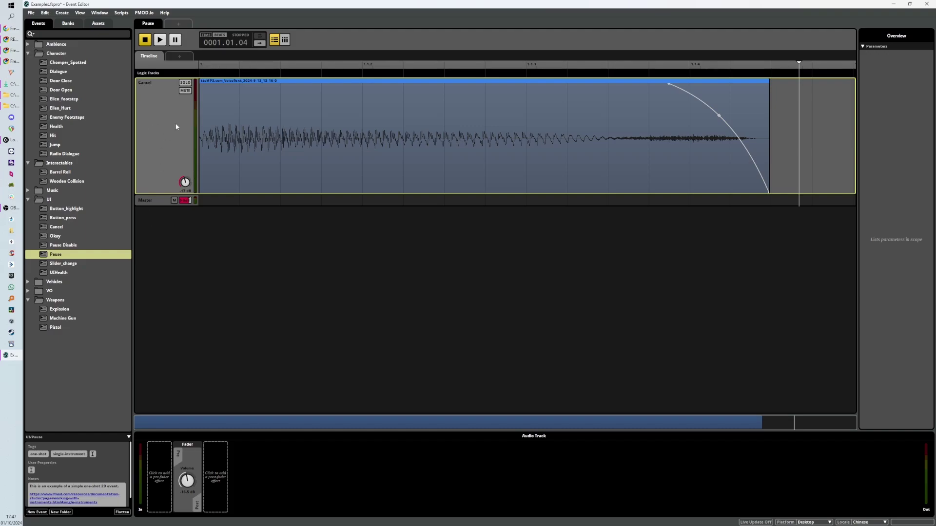
left_click(179, 56)
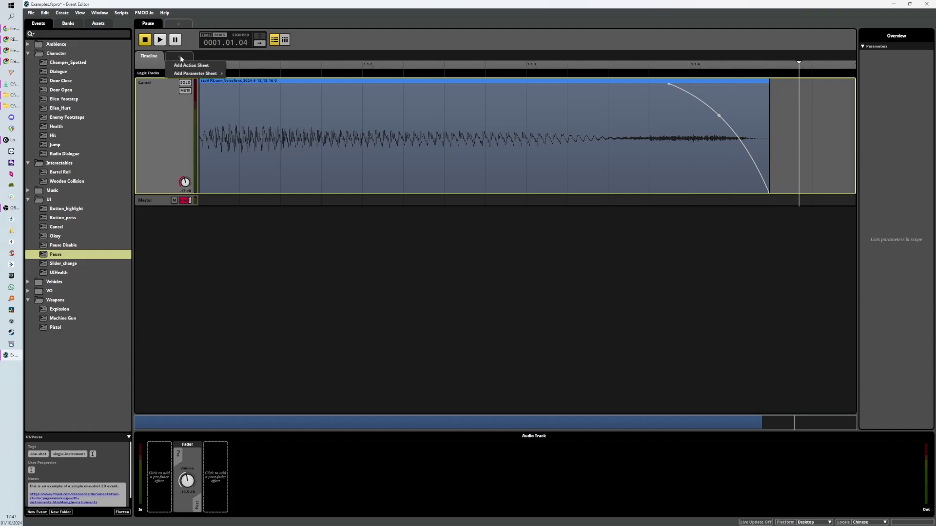
mouse_move(195, 73)
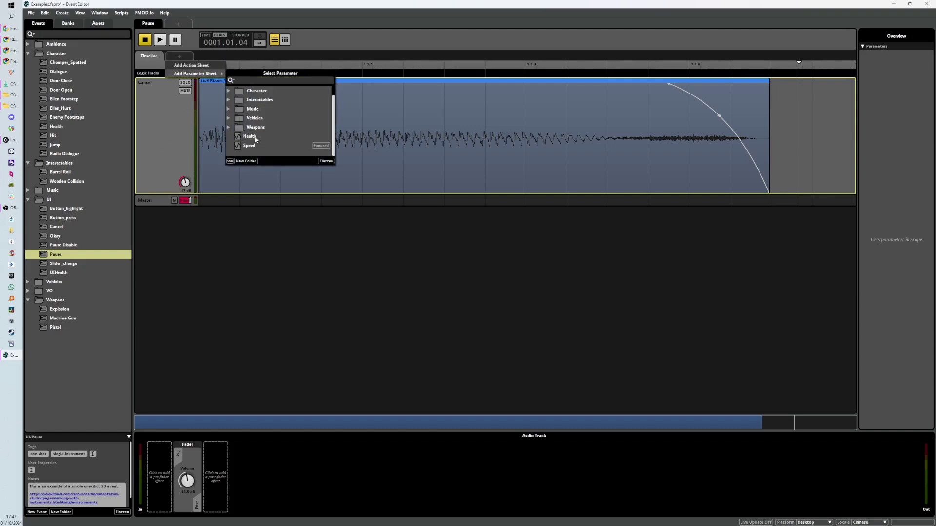
left_click(251, 146)
left_click(209, 56)
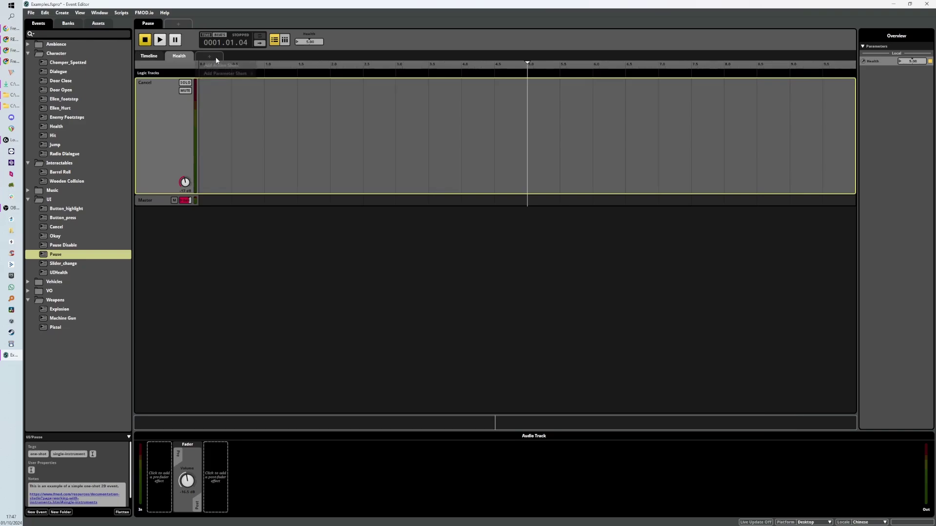
mouse_move(226, 73)
left_click(278, 145)
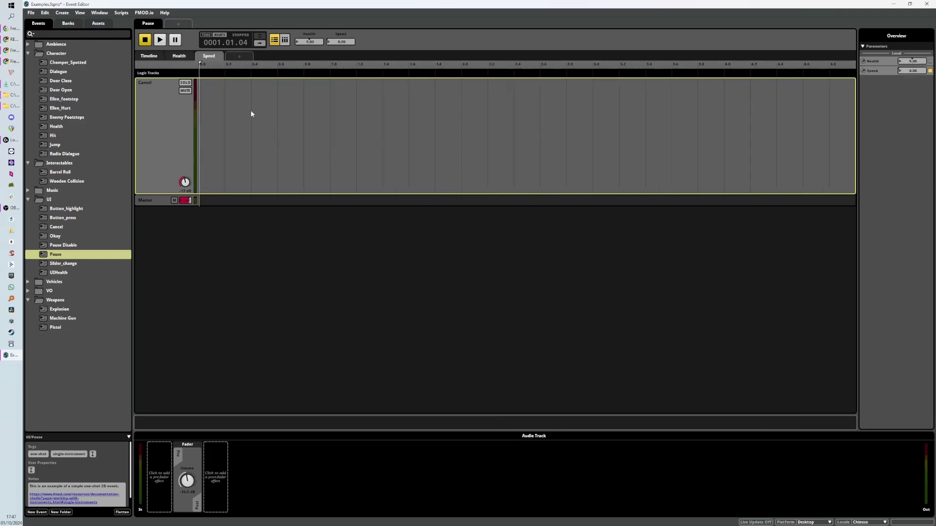
Move the Health parameter to about 6 and compare its empty sheet with the Cancel track's sound on the timeline
left_click(179, 56)
mouse_move(233, 66)
left_mouse_down()
mouse_move(681, 71)
mouse_move(203, 83)
mouse_move(794, 83)
mouse_move(591, 85)
left_mouse_up()
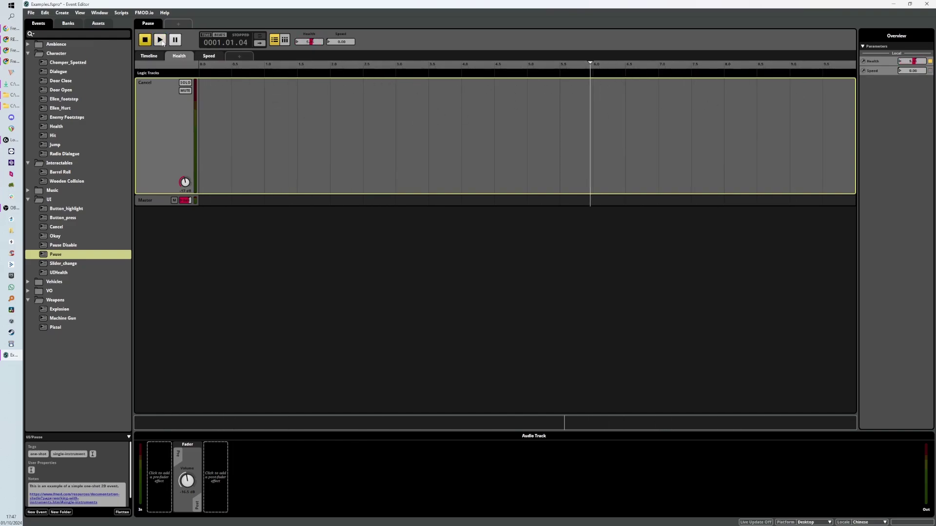
left_click(156, 56)
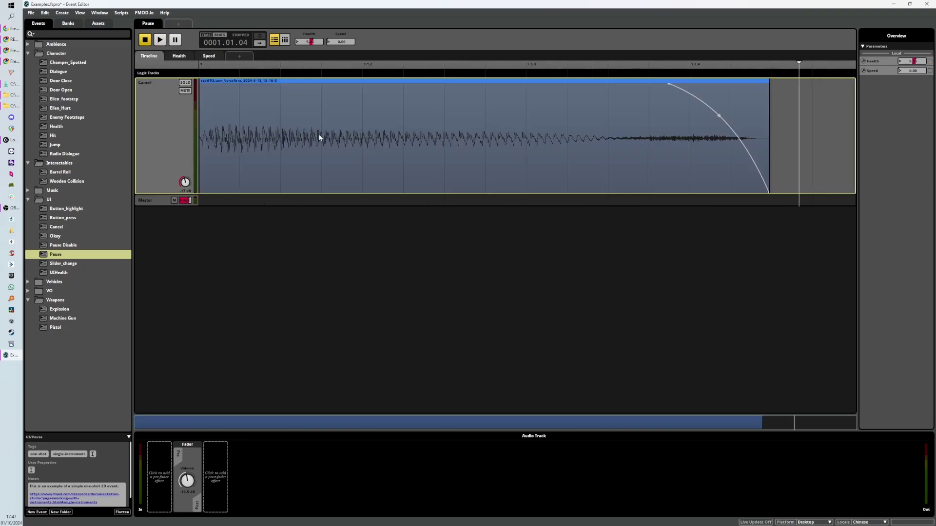
left_click(290, 127)
left_click(179, 57)
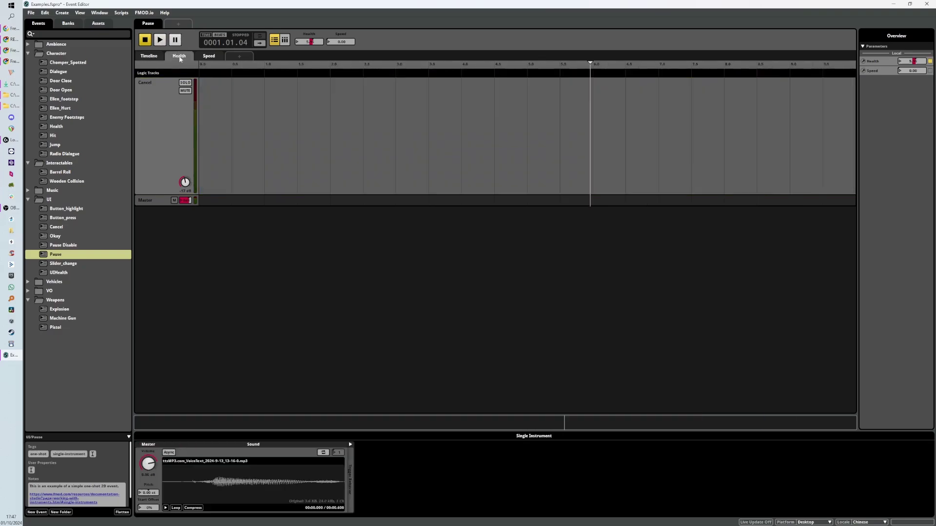
Try playing the Pause event from the Health sheet and check the Speed sheet
left_click(159, 43)
left_click(161, 42)
left_click(162, 42)
left_click(162, 41)
left_click(204, 58)
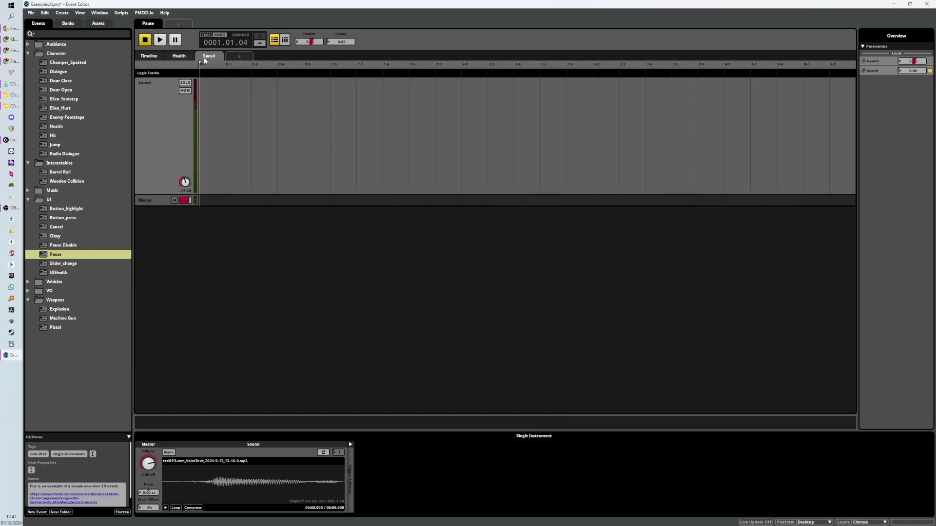
left_click(179, 57)
left_click(159, 41)
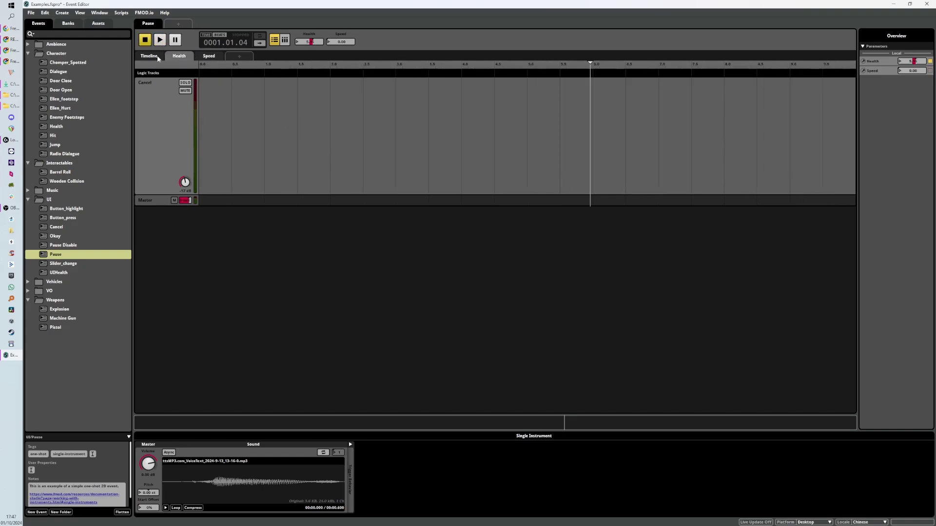
Return to the timeline, stop playback to reset the cursor and play the Pause event from the start
left_click(149, 56)
left_click(160, 41)
left_click(162, 41)
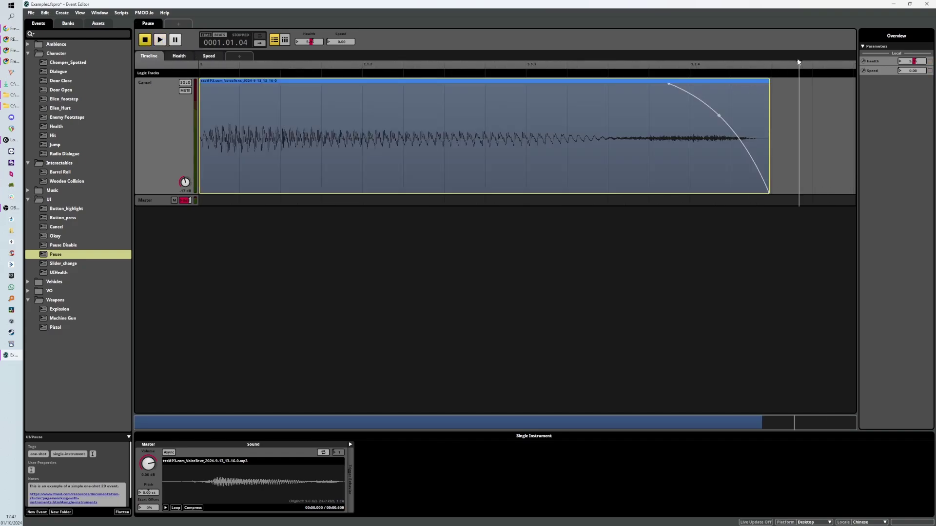
left_click(145, 42)
left_click(161, 40)
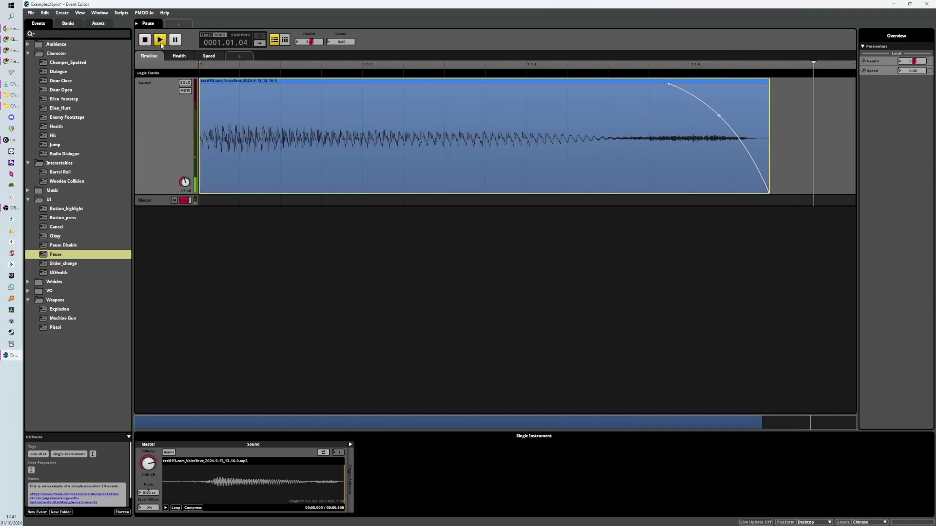
left_click(160, 40)
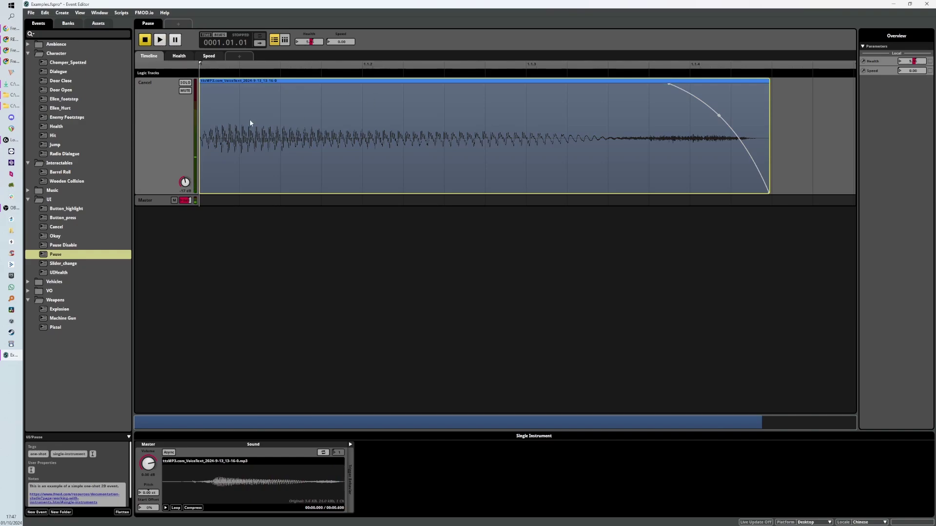
Set the Speed parameter to 0.07 on its sheet and play the event from the timeline
left_click(209, 56)
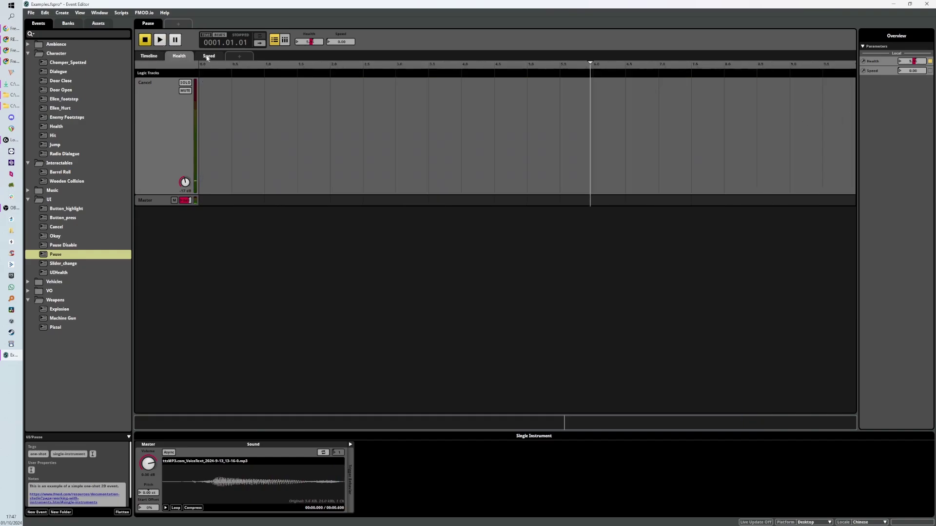
left_click_drag(258, 73, 208, 93)
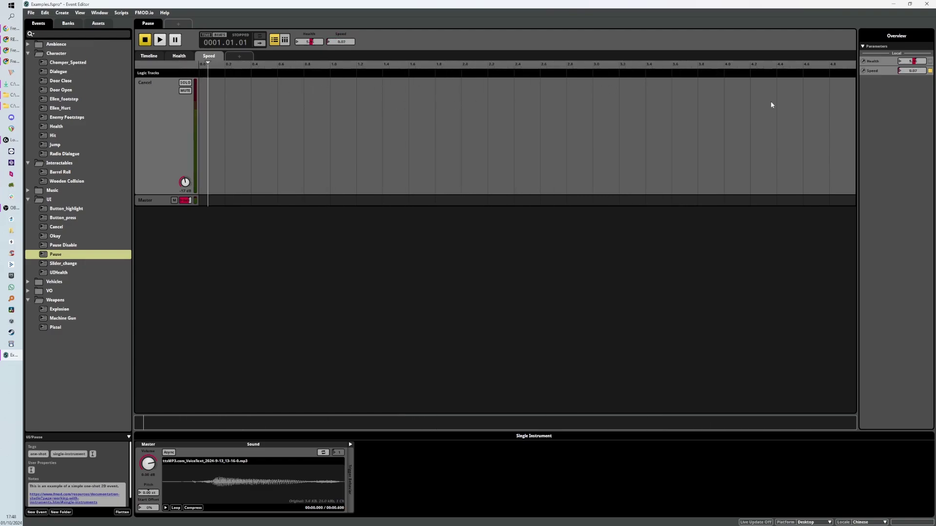
left_click(155, 56)
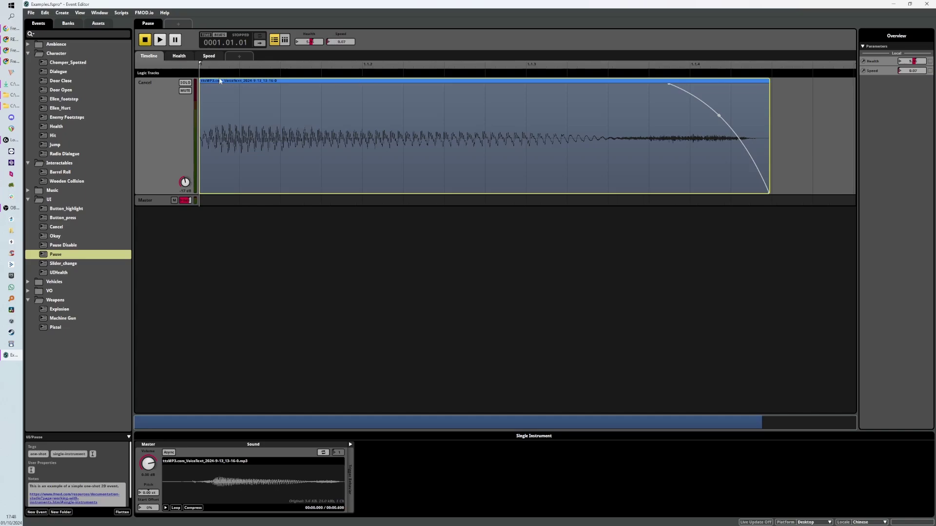
left_click(160, 40)
left_click(160, 40)
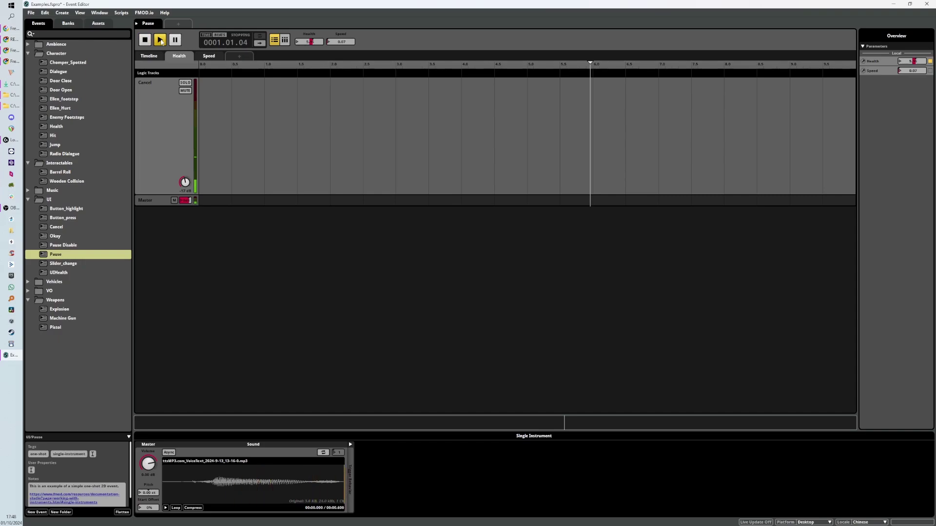
Compare playback from the Timeline and Health sheets with the timeline cursor at the start and past the sound's end
left_click(149, 57)
left_click(179, 57)
left_click(149, 55)
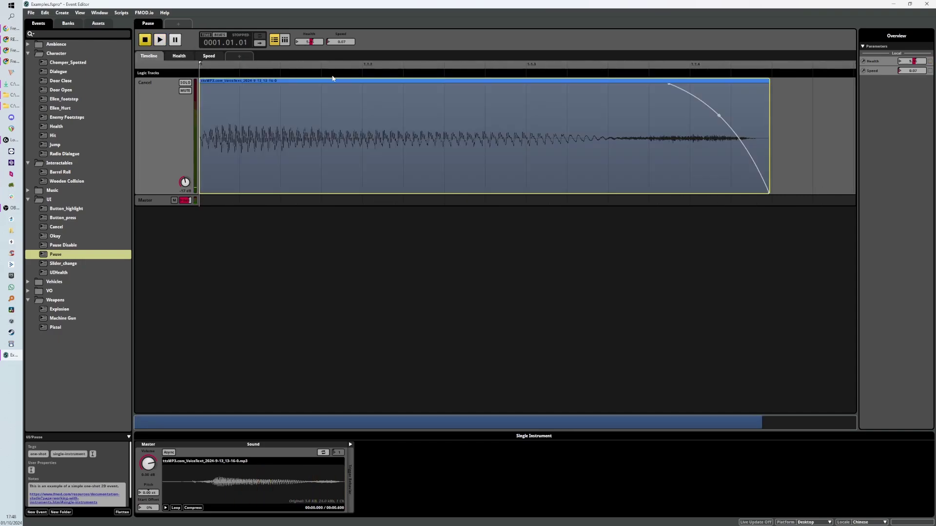
left_click(801, 98)
key("Home")
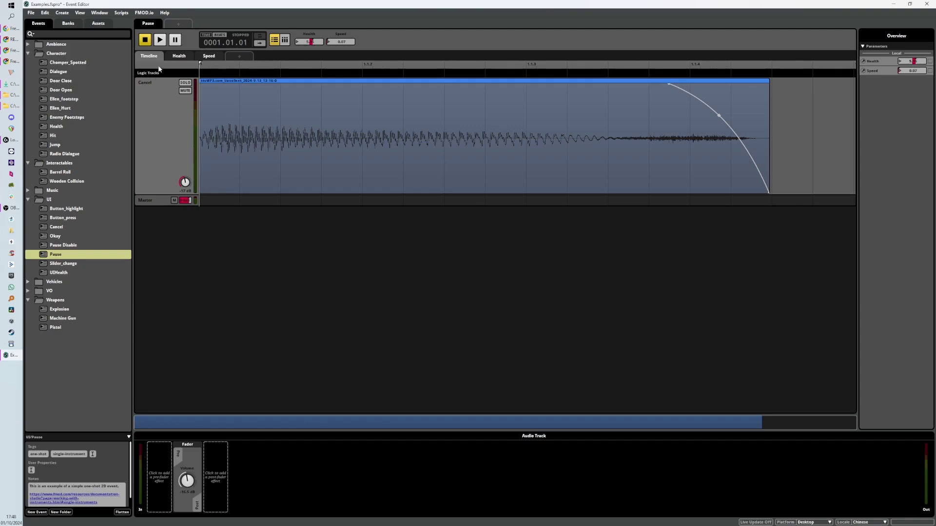
left_click(788, 71)
left_click(184, 57)
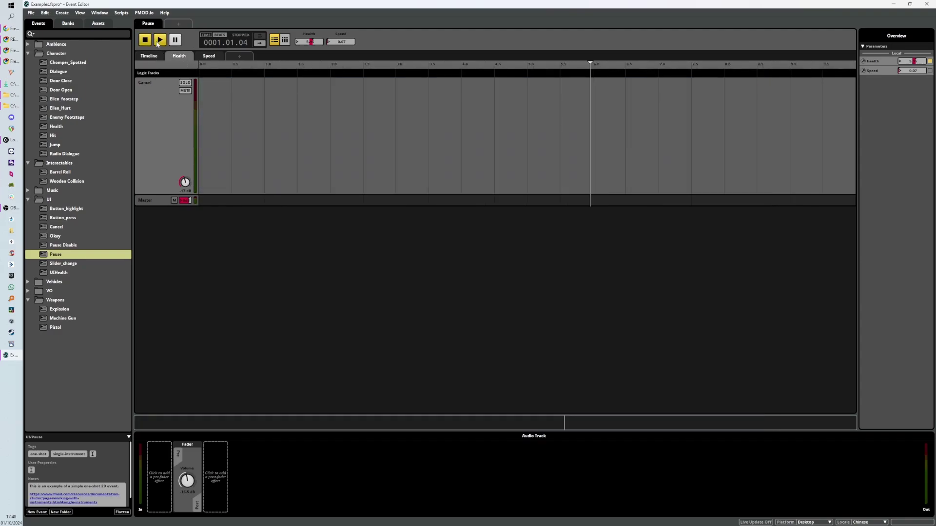
left_click(159, 40)
left_click(149, 56)
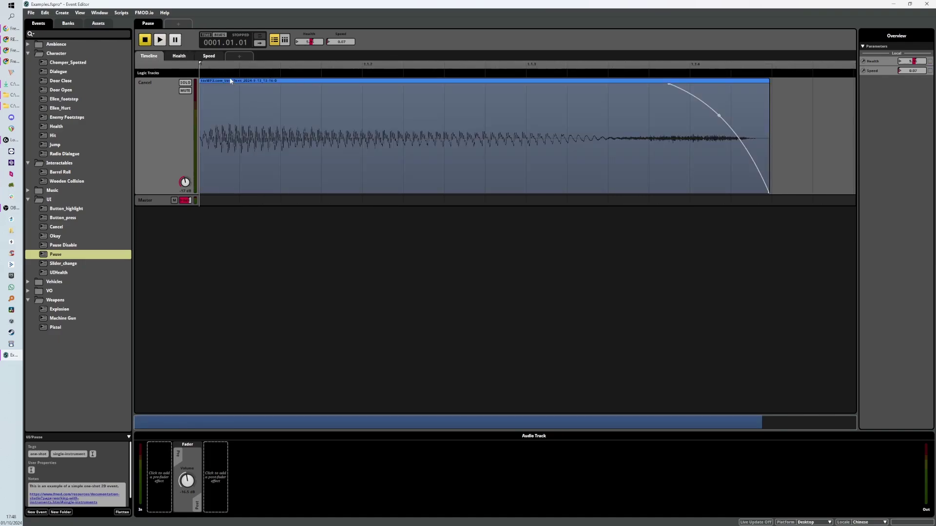
left_click_drag(230, 78, 426, 112)
key("Home")
left_click(180, 56)
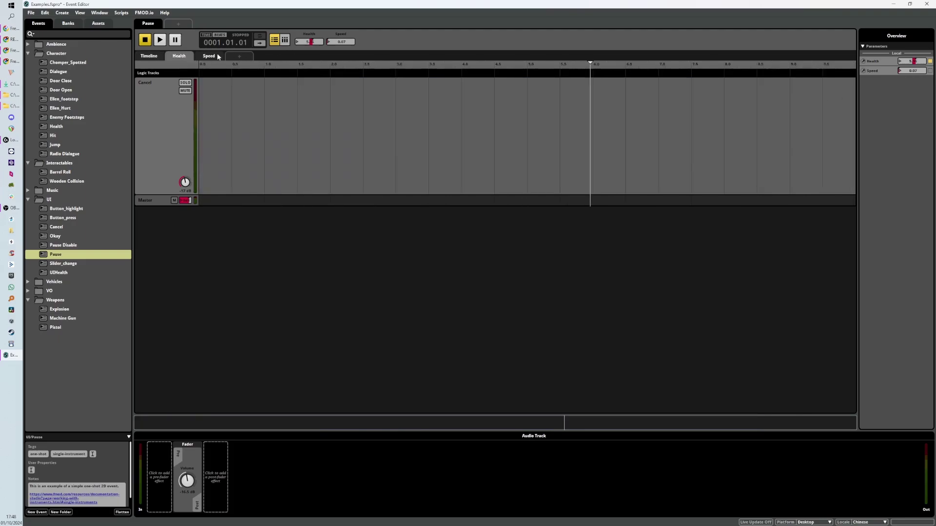
Lower the Health parameter, raise Speed to its maximum and play the event
mouse_move(309, 42)
left_mouse_down()
mouse_move(309, 73)
mouse_move(337, 42)
mouse_move(355, 42)
mouse_move(314, 68)
left_mouse_up()
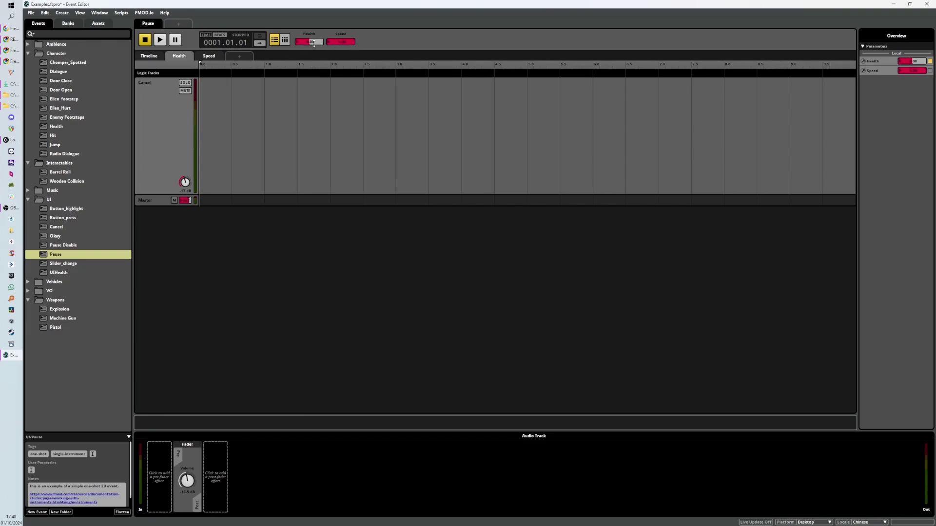
left_click_drag(314, 43, 314, 17)
left_click(160, 41)
left_click(149, 56)
Add a Health parameter condition to the trigger behavior of the Cancel track's single instrument
left_click(257, 119)
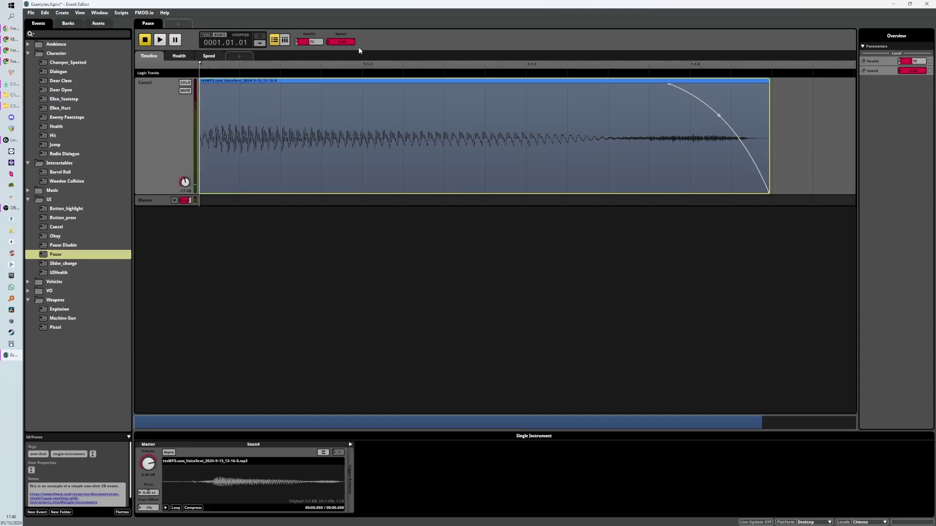
left_click(350, 445)
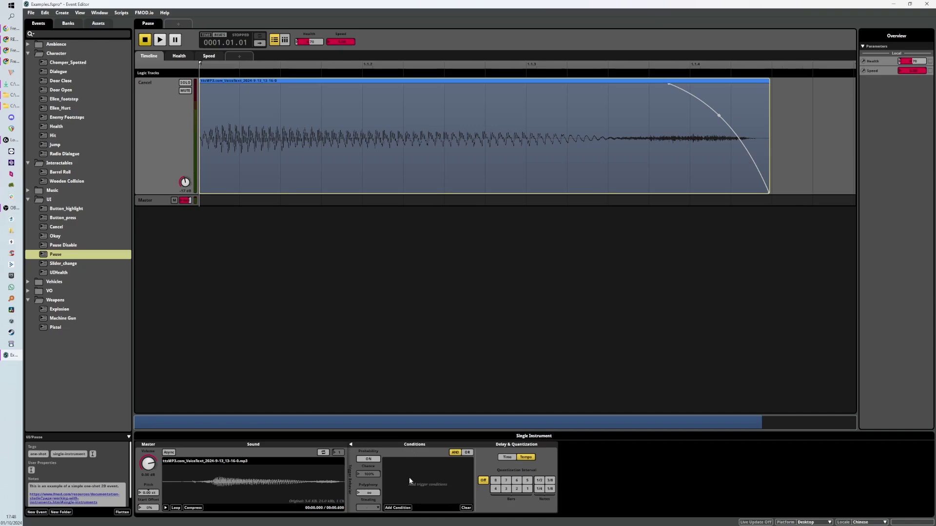
left_click(402, 508)
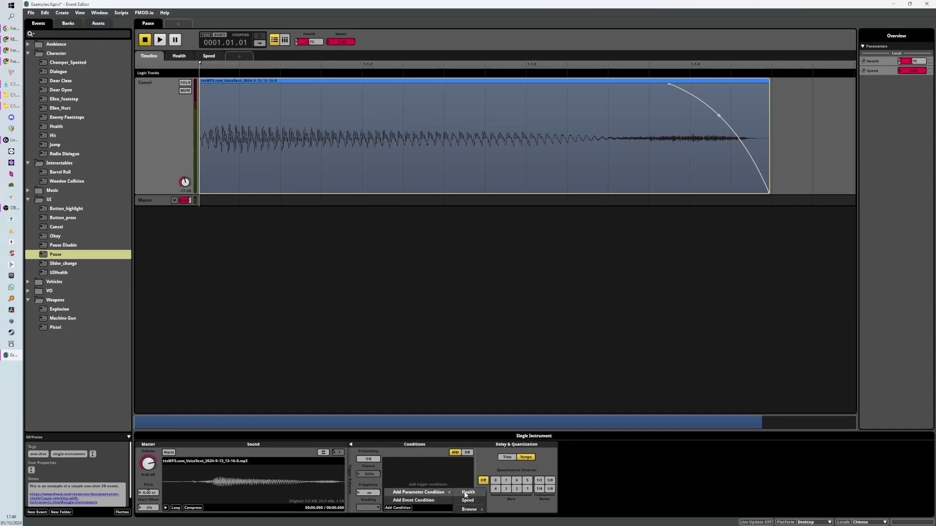
left_click(466, 494)
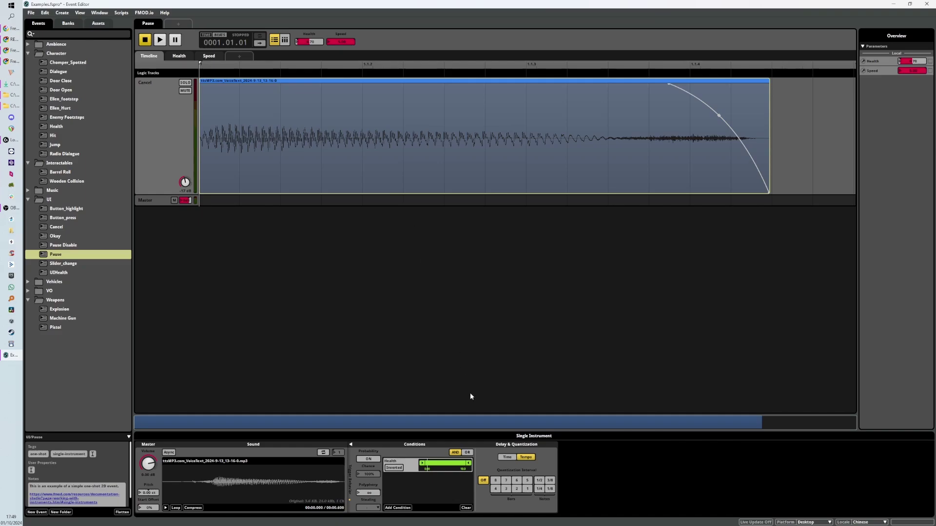
Narrow the Health condition's range, test-play the event and set the upper limit to 2
left_click_drag(468, 464, 428, 464)
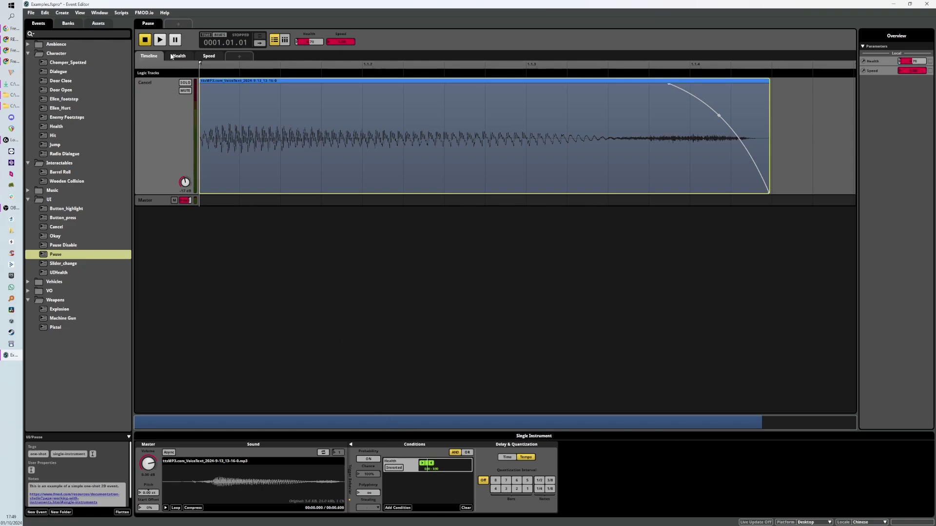
key("space")
double_click(435, 469)
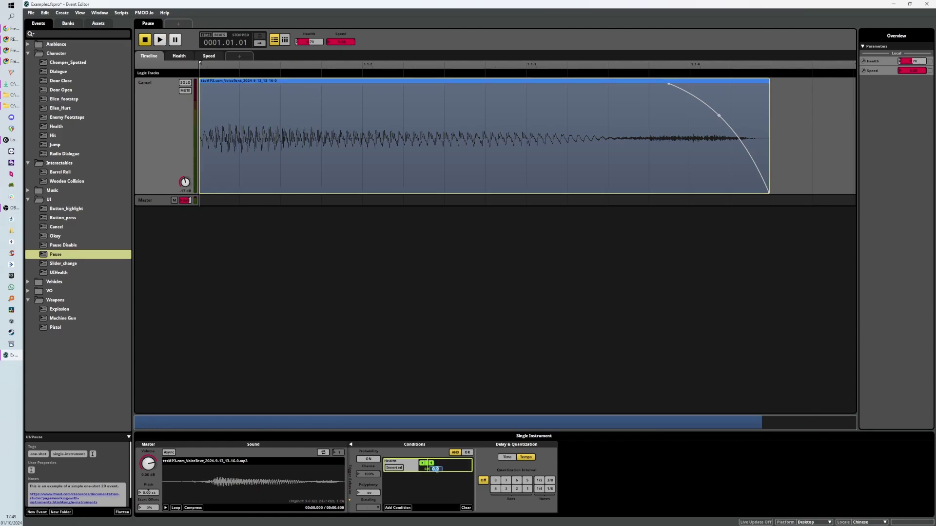
type("2")
key("Return")
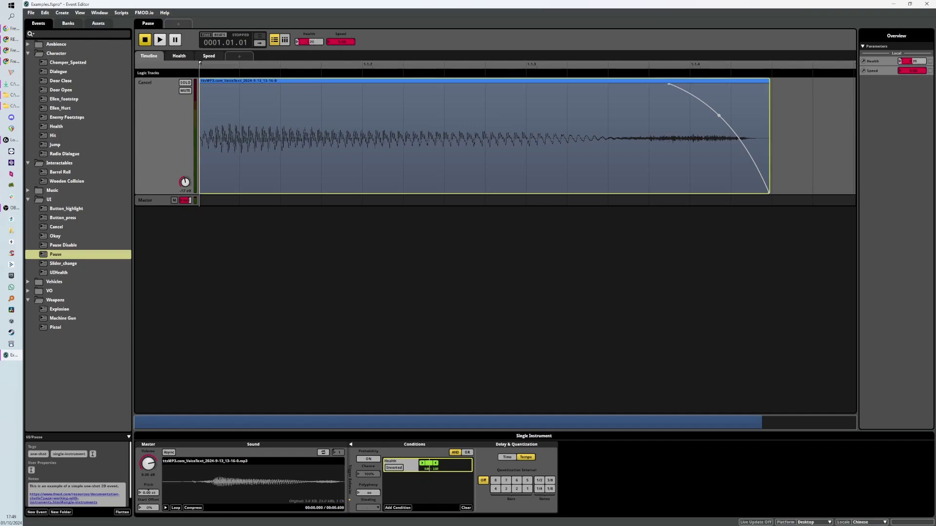
Raise Health above the condition's range, play the event and adjust the Speed parameter
left_click(311, 41)
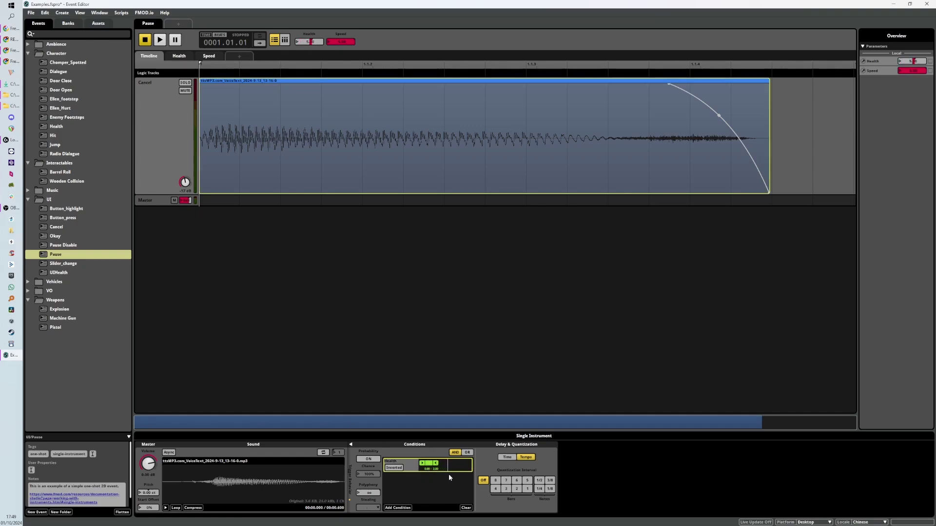
left_click(164, 42)
left_click_drag(339, 39, 338, 63)
Open the City event in the Ambience folder
left_click(27, 44)
left_click(54, 53)
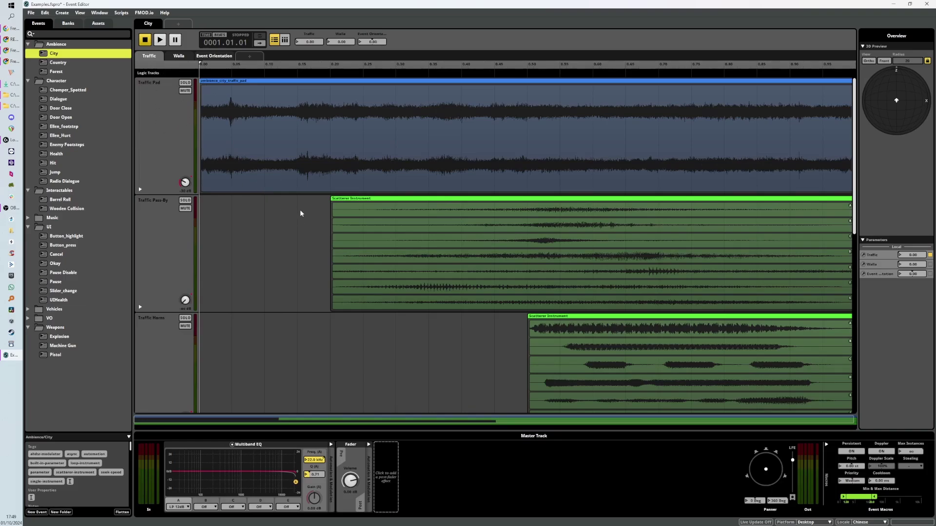
Look over the City event's tracks on the Traffic sheet, inspect the Traffic Pad instrument and compare the Walla sheet
scroll(301, 214, "down", 4)
scroll(347, 286, "up", 3)
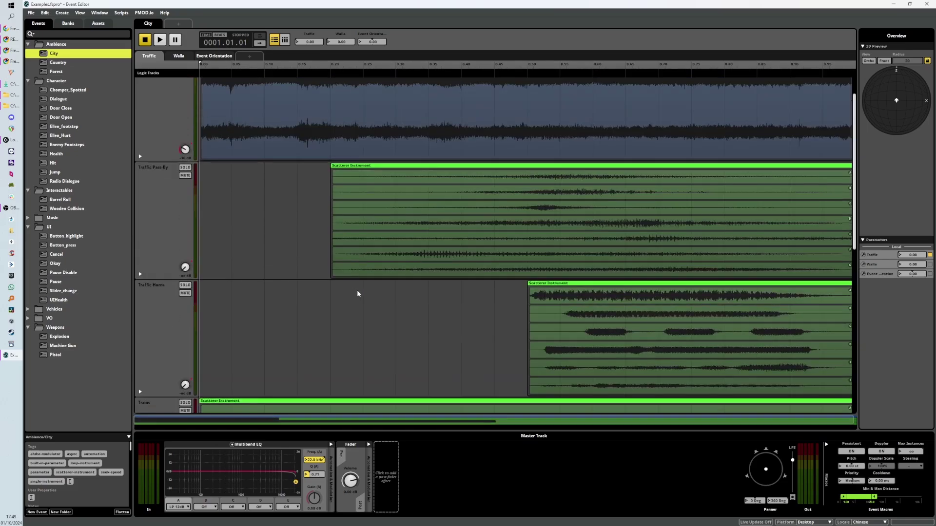
scroll(358, 294, "up", 1)
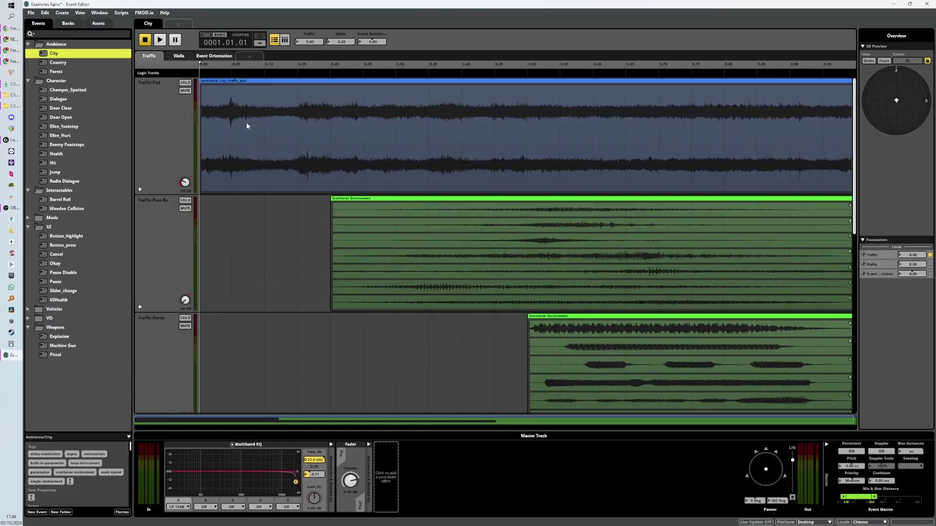
left_click(324, 171)
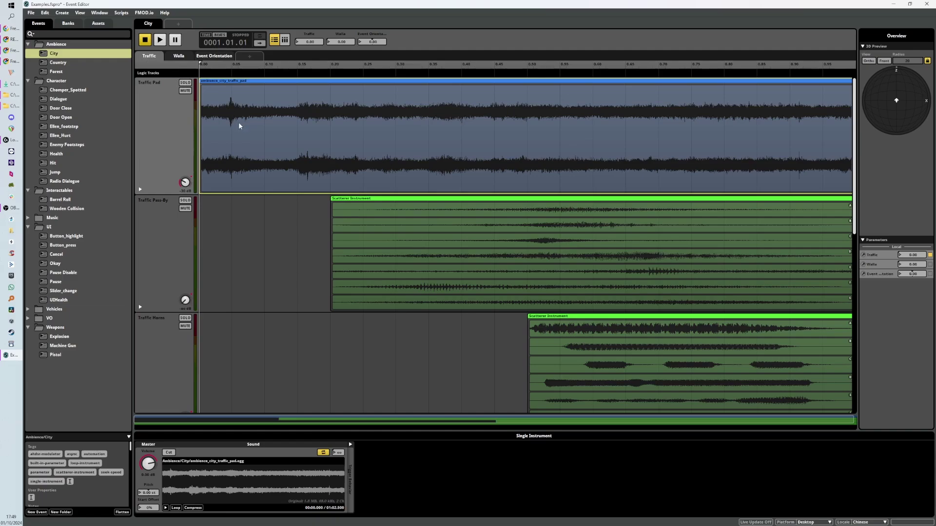
scroll(276, 161, "down", 4)
scroll(502, 193, "up", 4)
left_click(179, 57)
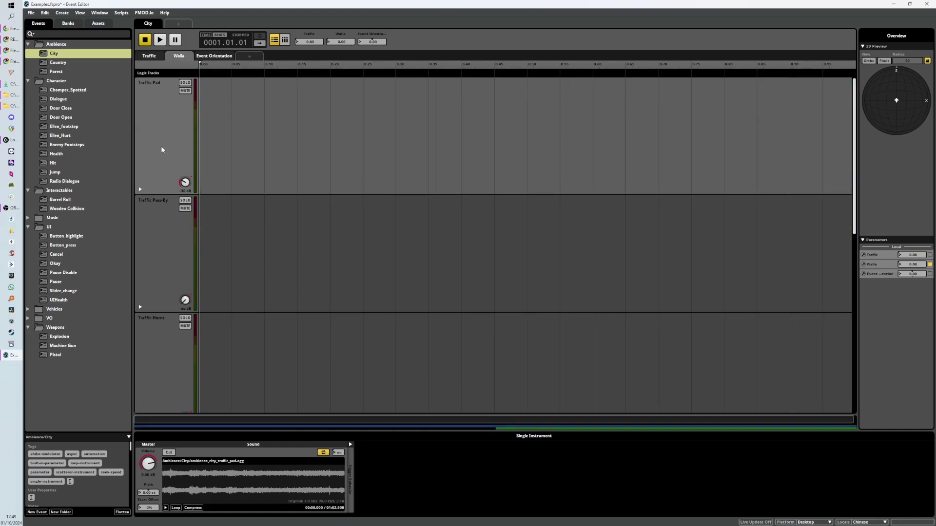
left_click(149, 56)
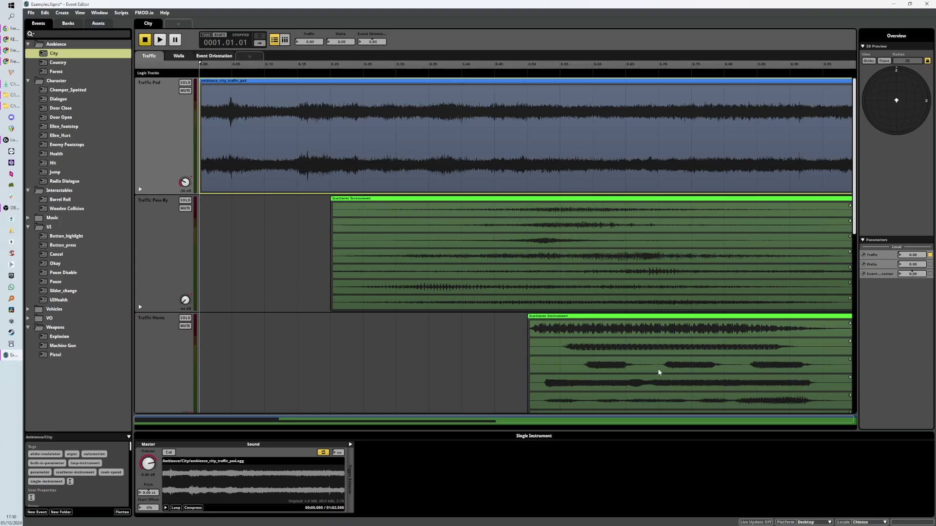
Inspect the Traffic Pass-By scatterer instrument and show the Traffic parameter's properties
left_click_drag(282, 373, 445, 249)
left_click(347, 163)
left_click(366, 268)
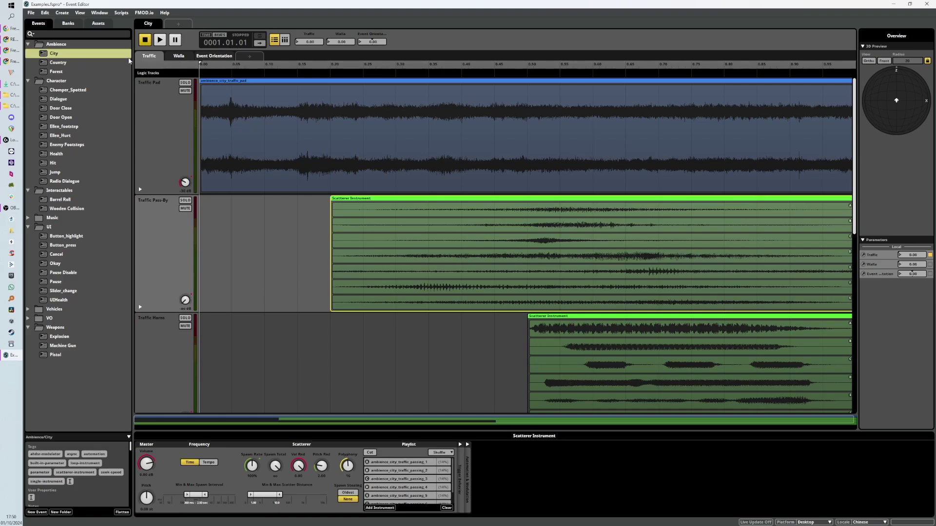
left_click(156, 58)
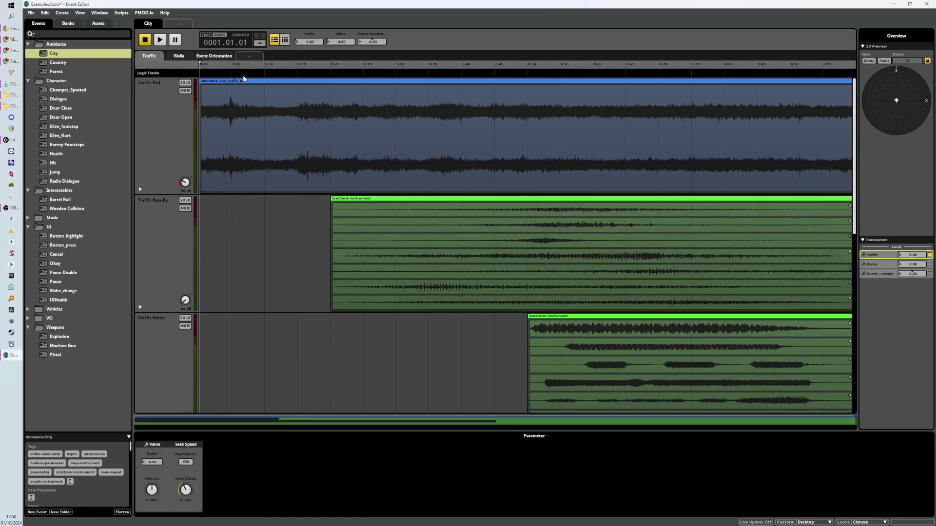
Set the Traffic parameter to about 0.07 and test-play the City event
left_click(242, 65)
key("space")
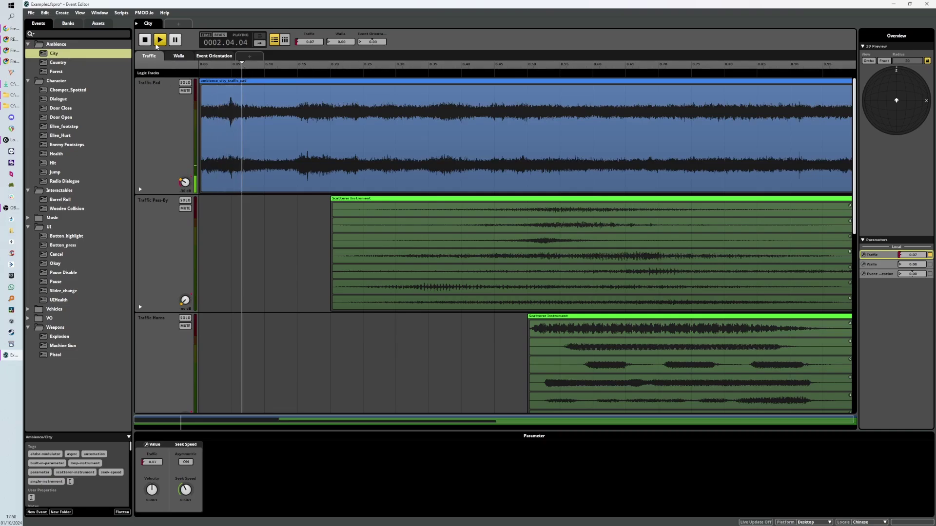
key("space")
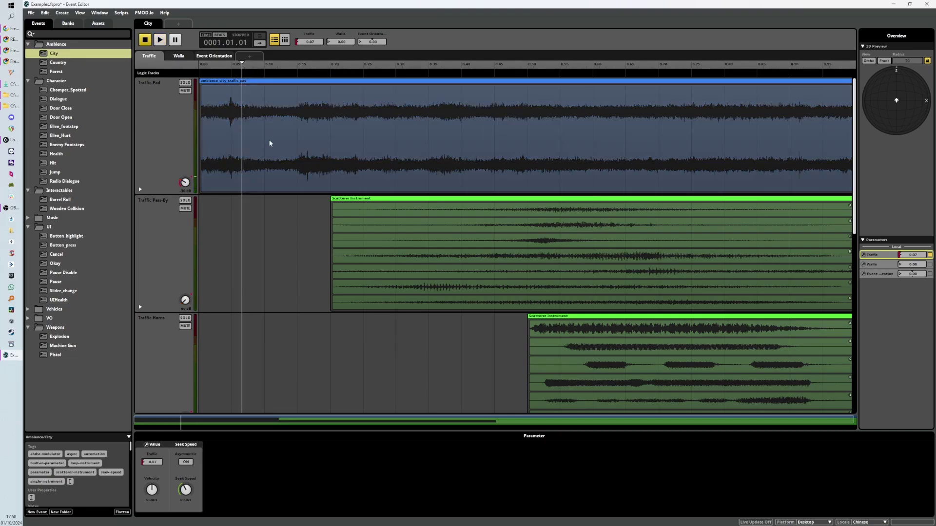
Play the event with Traffic at about 0.13 and toggle looping of the Traffic Pad instrument off and back on
left_click(270, 142)
left_click_drag(245, 70, 284, 65)
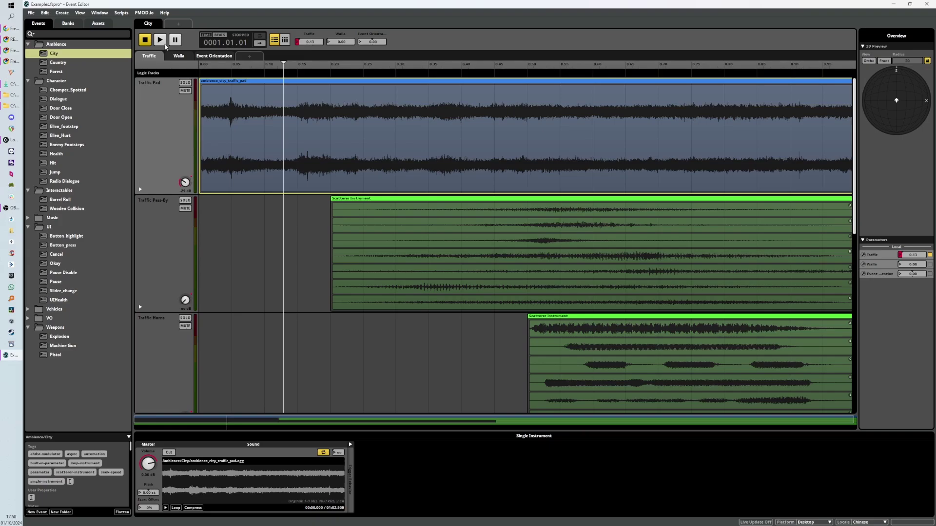
left_click(164, 44)
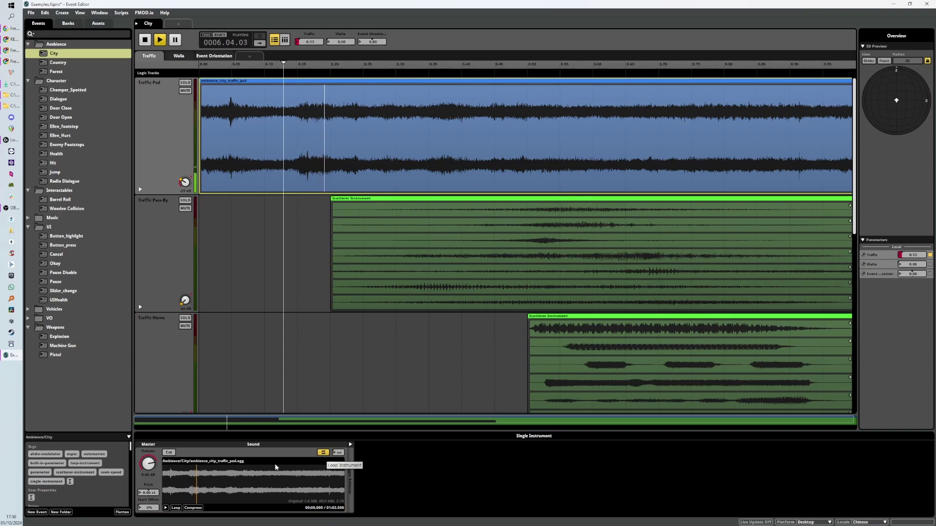
left_click(322, 452)
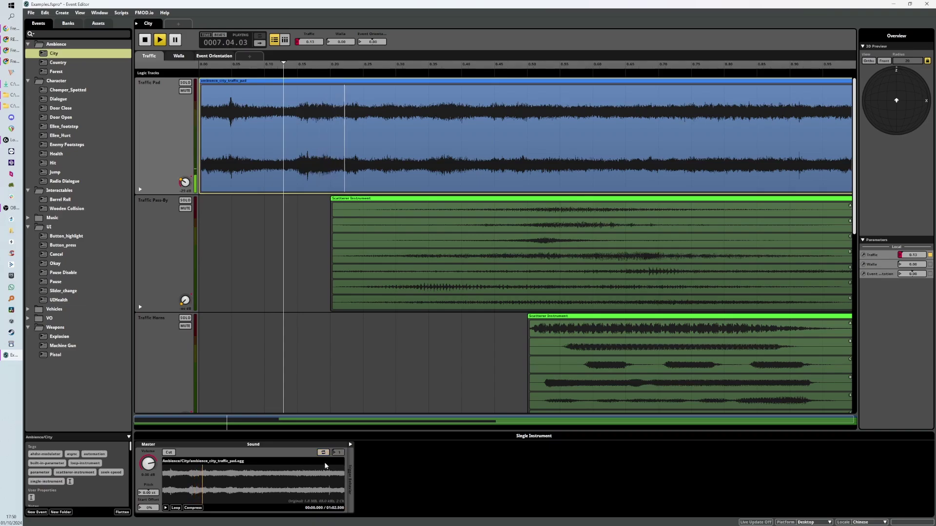
left_click(326, 453)
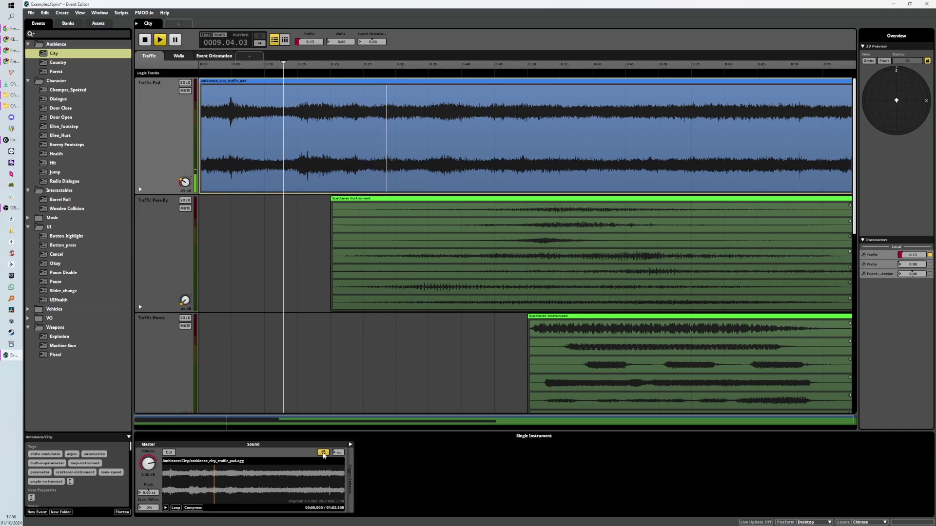
Raise Traffic to about 0.35 during playback and inspect the Traffic Pass-By, Traffic Pad and Traffic Horns instruments
left_click_drag(284, 67, 426, 67)
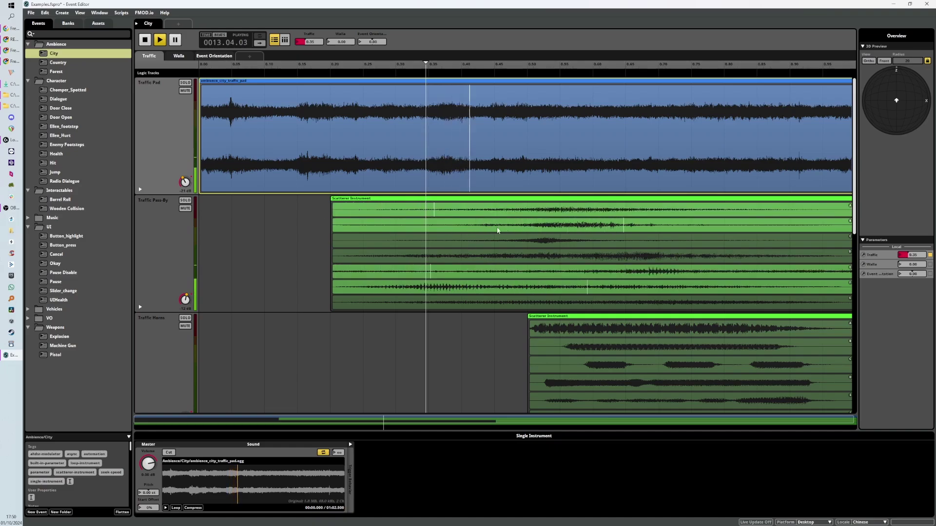
left_click(516, 245)
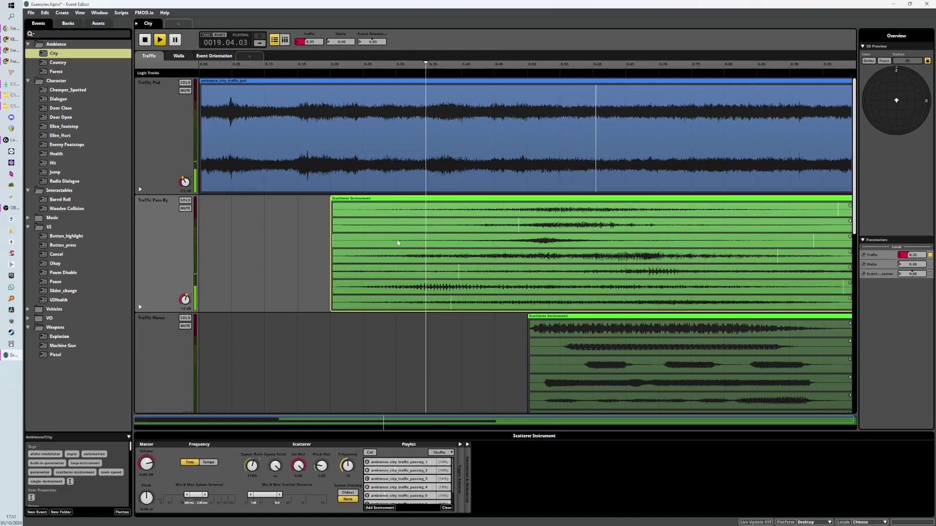
left_click(385, 184)
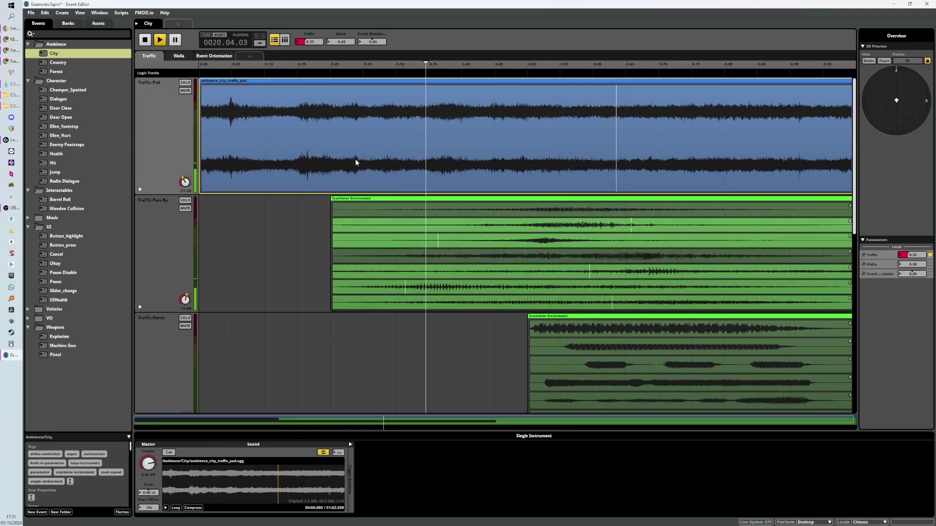
left_click(570, 395)
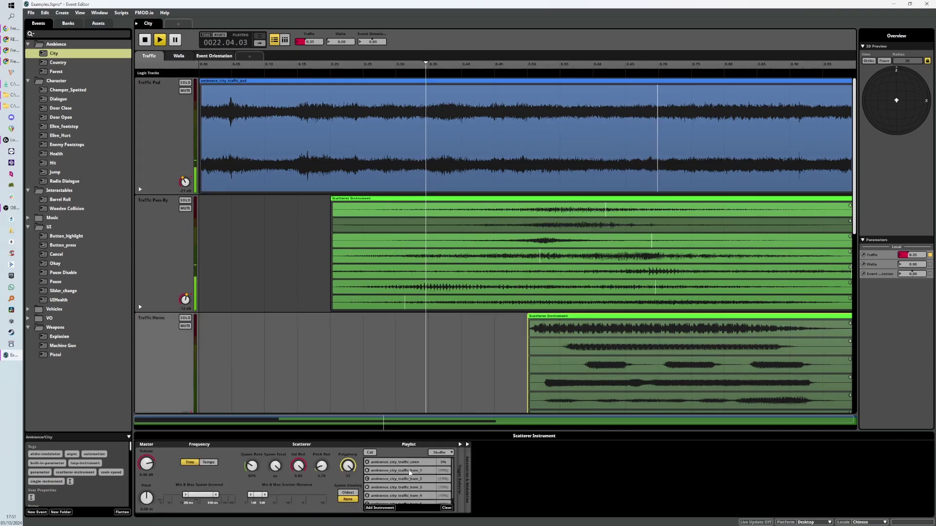
Inspect the Trains scatterer instrument and the remaining City tracks, and reselect the Traffic Horns instrument
scroll(553, 355, "down", 3)
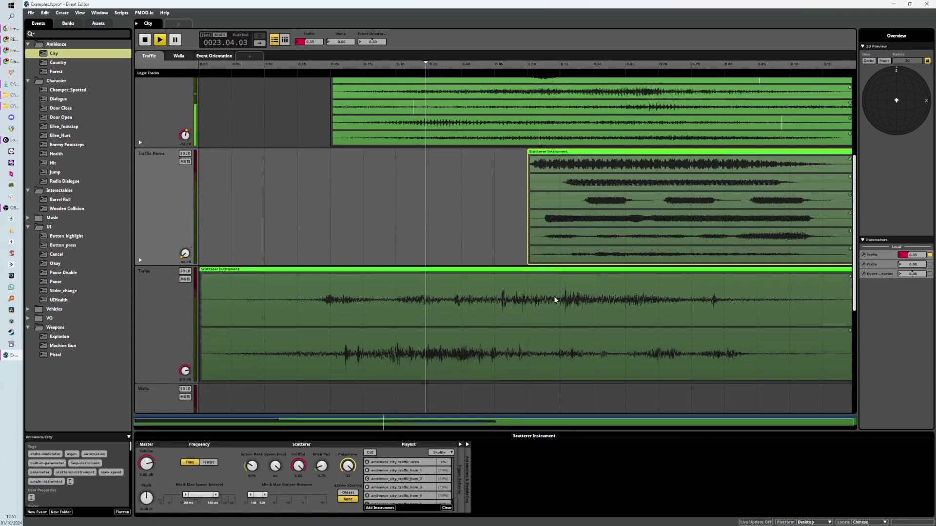
left_click(490, 307)
scroll(498, 332, "down", 4)
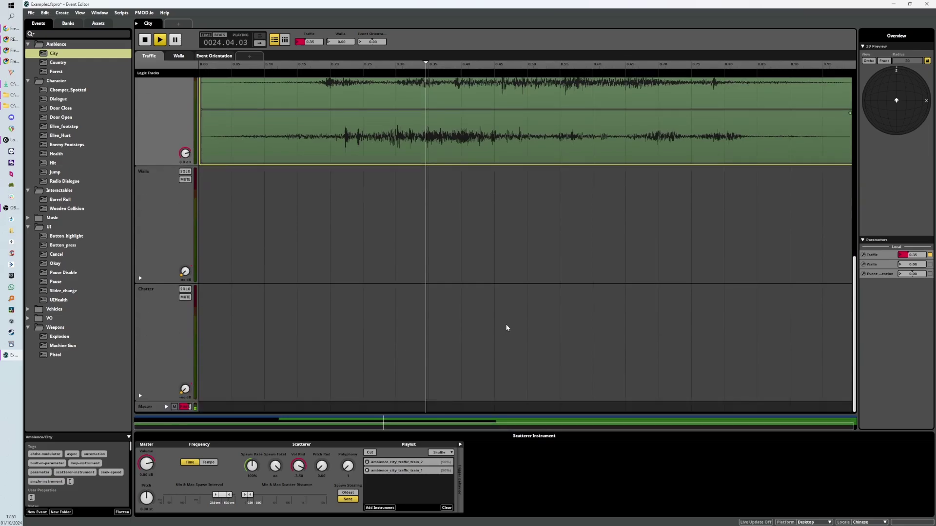
scroll(505, 328, "up", 7)
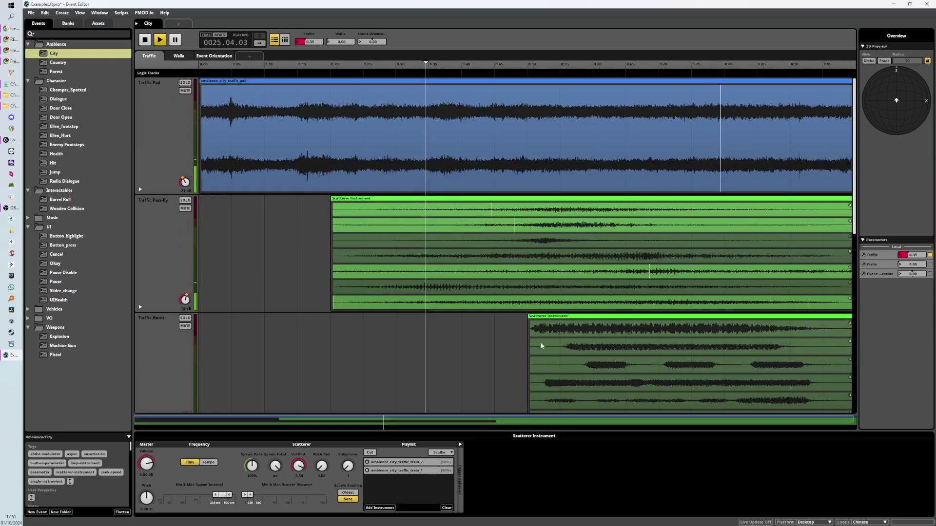
left_click(515, 217)
left_click(572, 365)
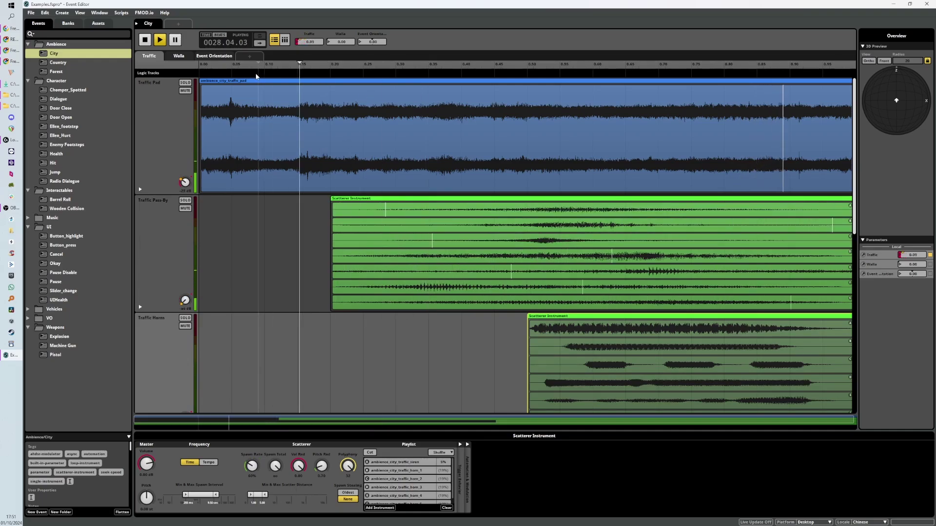
Stop playback, shift the Traffic Pad instrument's start to about 0.15 and set the Traffic parameter to about 0.27
key("space")
left_click_drag(202, 146, 298, 141)
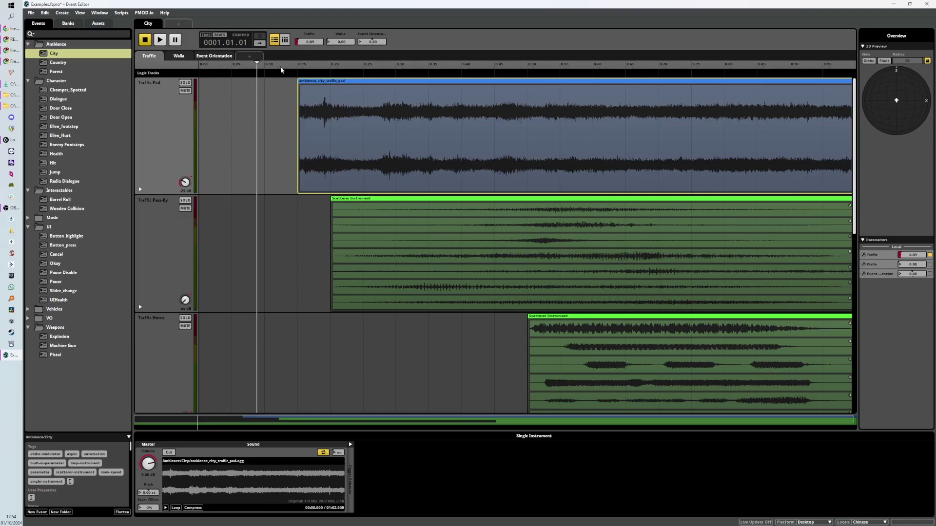
left_click_drag(281, 70, 378, 92)
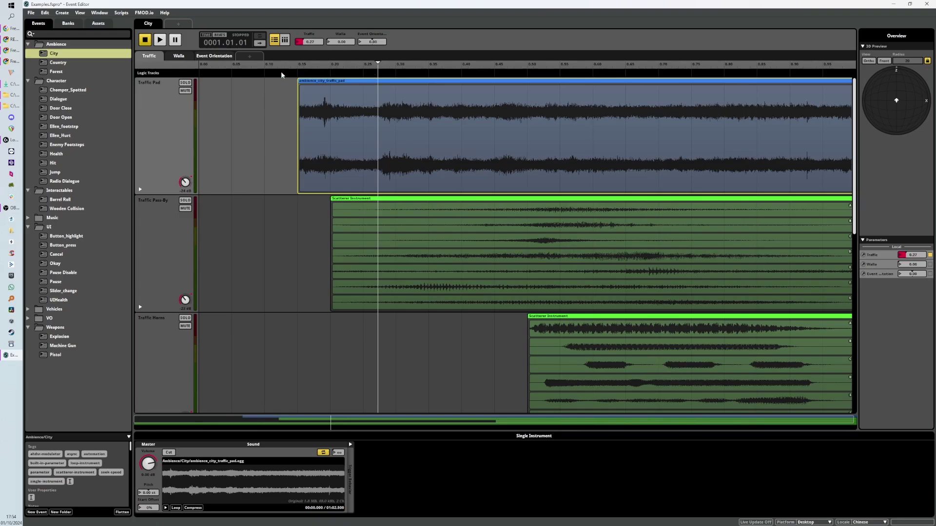
left_click(155, 57)
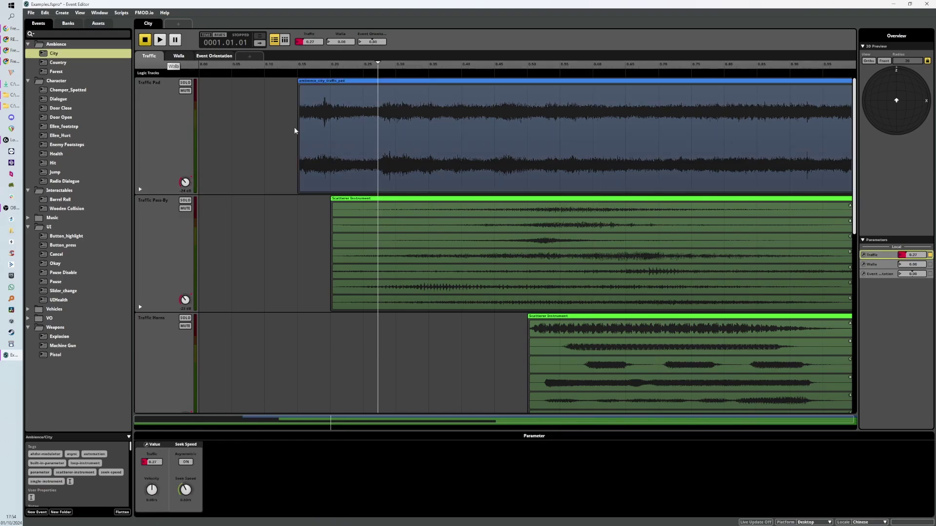
Add a timeline sheet to the City event, select the Traffic Pad track and move the timeline's playhead forward
left_click(252, 60)
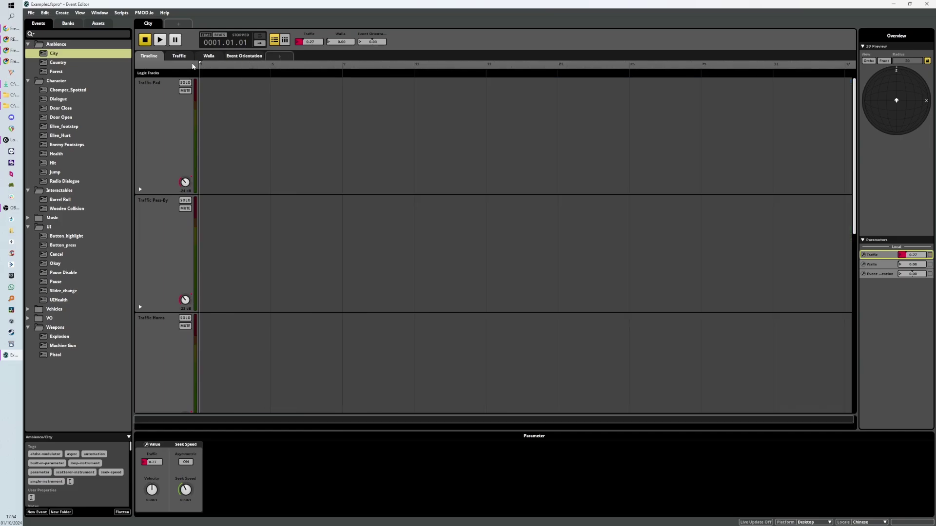
left_click(168, 148)
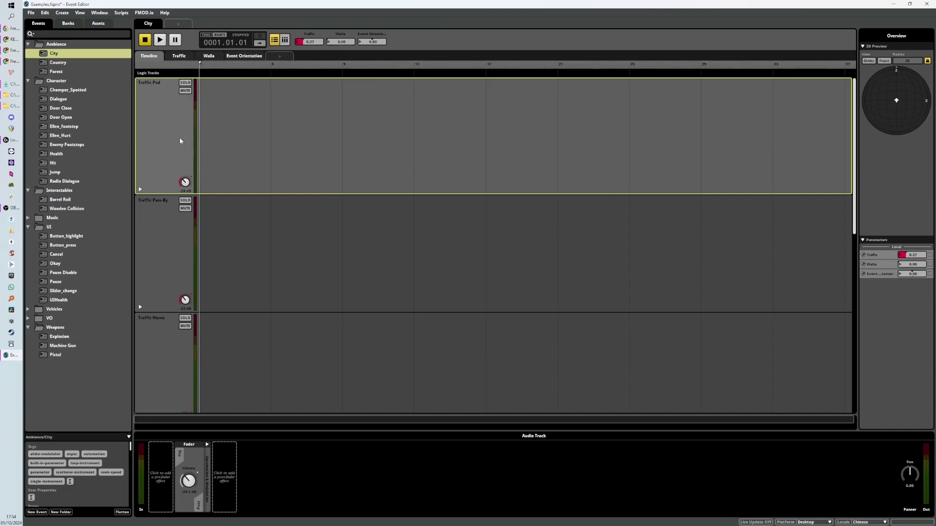
left_click_drag(192, 193, 171, 192)
mouse_move(203, 64)
left_mouse_down()
mouse_move(826, 65)
mouse_move(215, 83)
mouse_move(200, 73)
left_mouse_up()
left_click(252, 146)
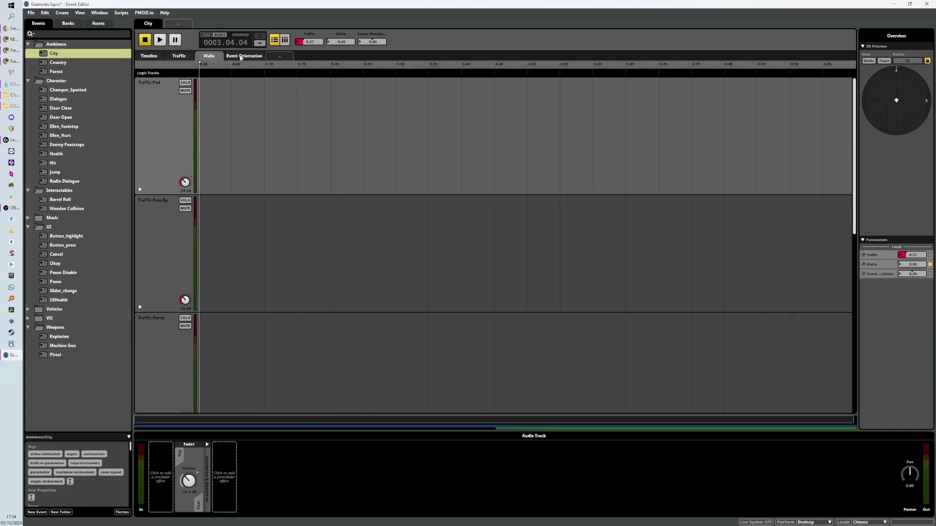
Compare the City event's Traffic parameter sheet with its timeline sheet
left_click(179, 56)
left_click(149, 56)
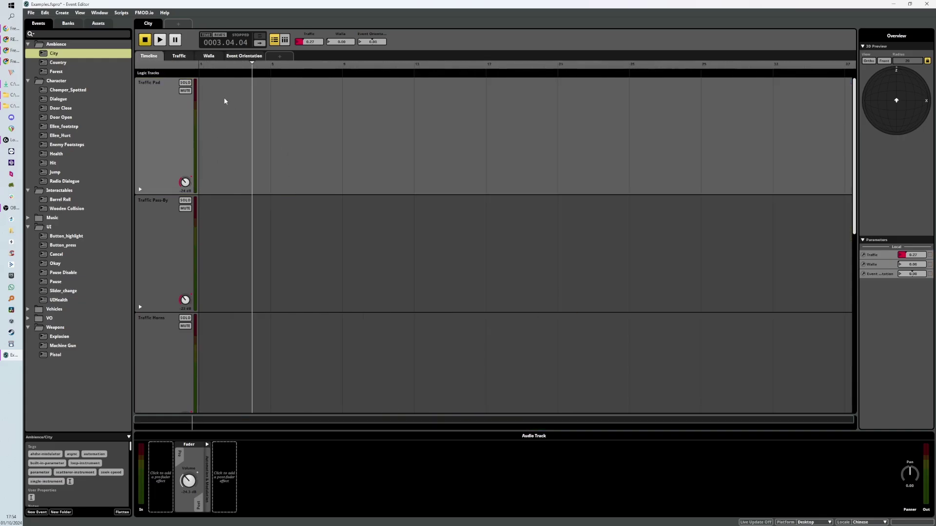
left_click(179, 56)
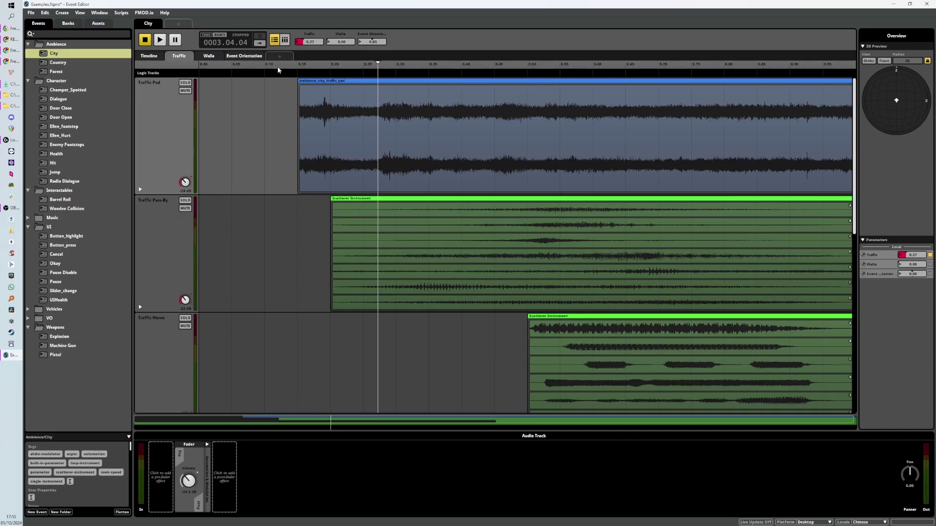
left_click(156, 58)
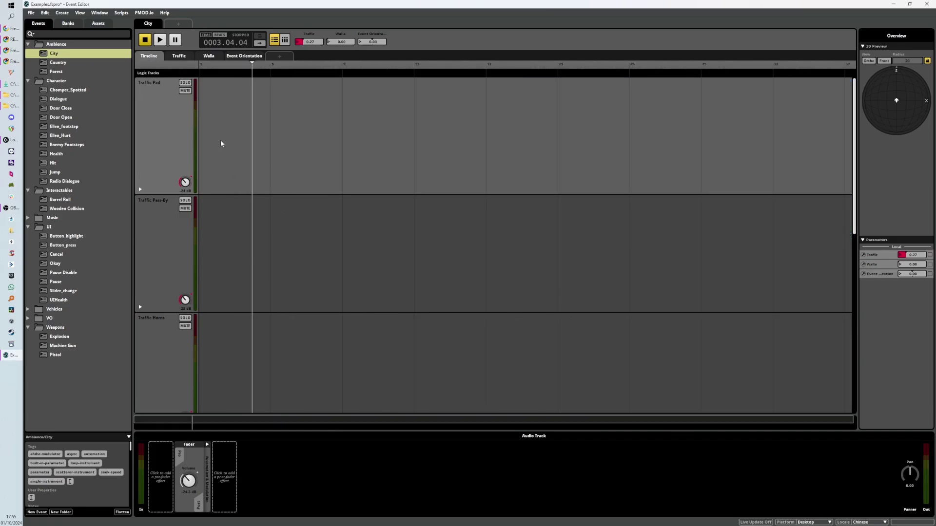
Open the Pistol event in the Weapons folder and add a parameter sheet for Health
left_click(55, 355)
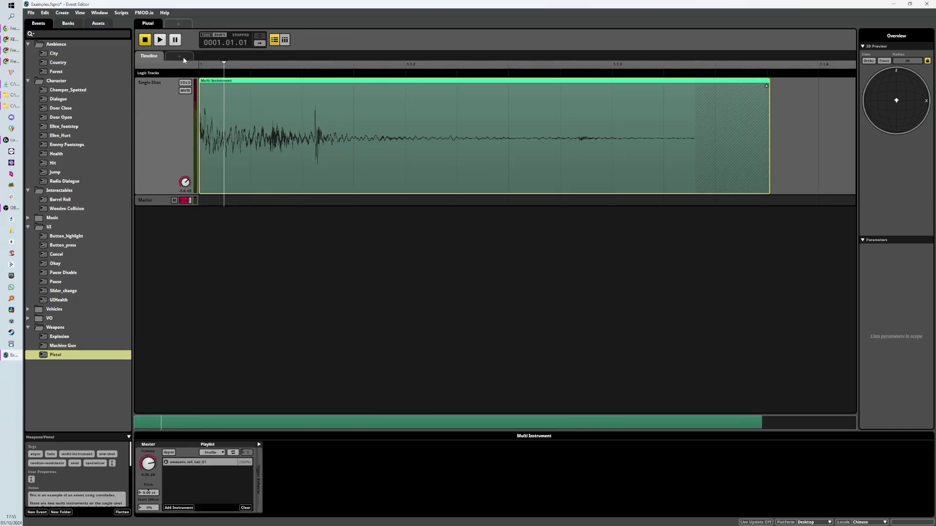
left_click(179, 57)
mouse_move(201, 74)
left_click(250, 145)
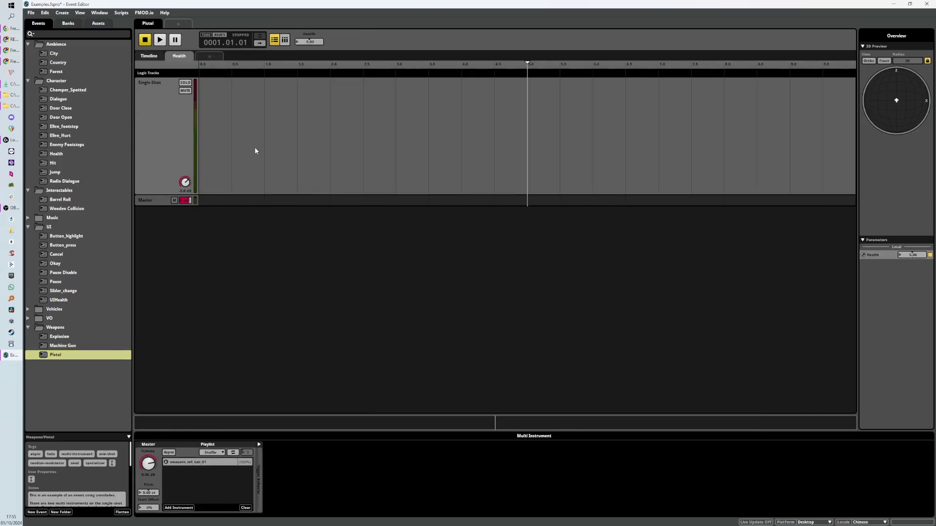
Move the Health playhead to the start of its sheet, and on the Pistol timeline move the playhead past 1.1.2
mouse_move(293, 67)
left_mouse_down()
mouse_move(200, 68)
mouse_move(614, 85)
mouse_move(445, 128)
mouse_move(158, 129)
left_mouse_up()
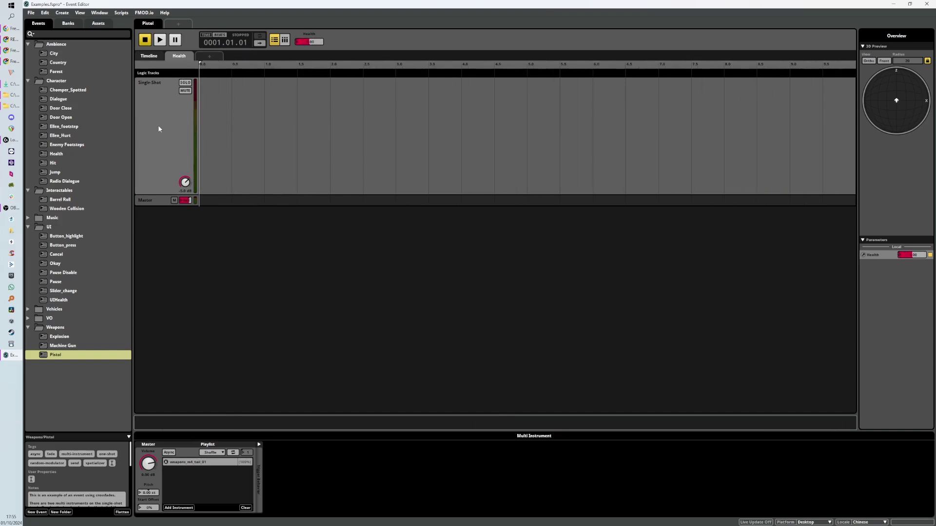
left_click(151, 57)
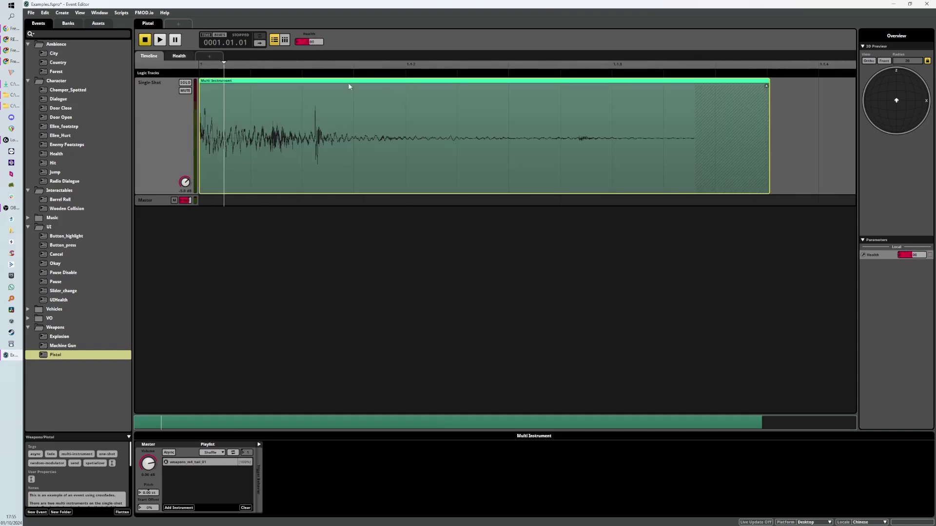
left_click_drag(272, 68, 470, 87)
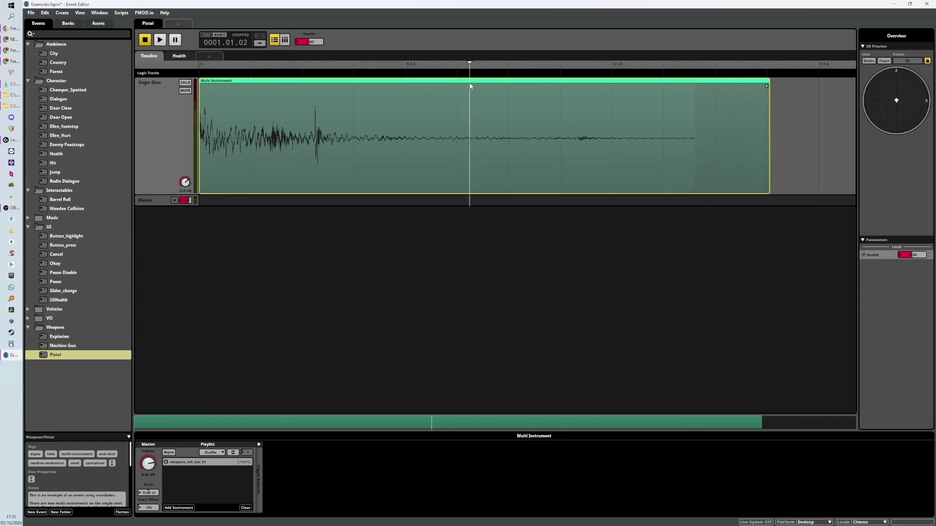
Review the actions available for the Pistol event's multi instrument and the markers and regions its logic track can hold
right_click(485, 109)
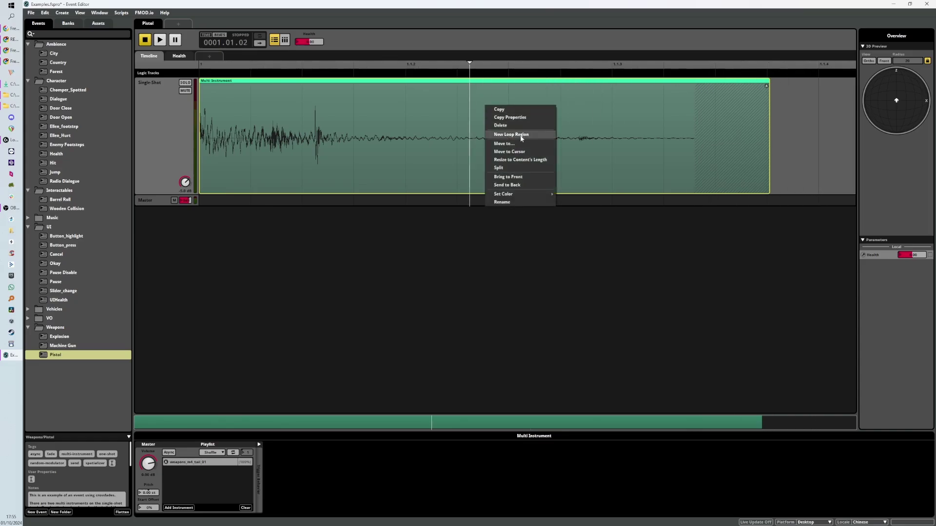
right_click(486, 73)
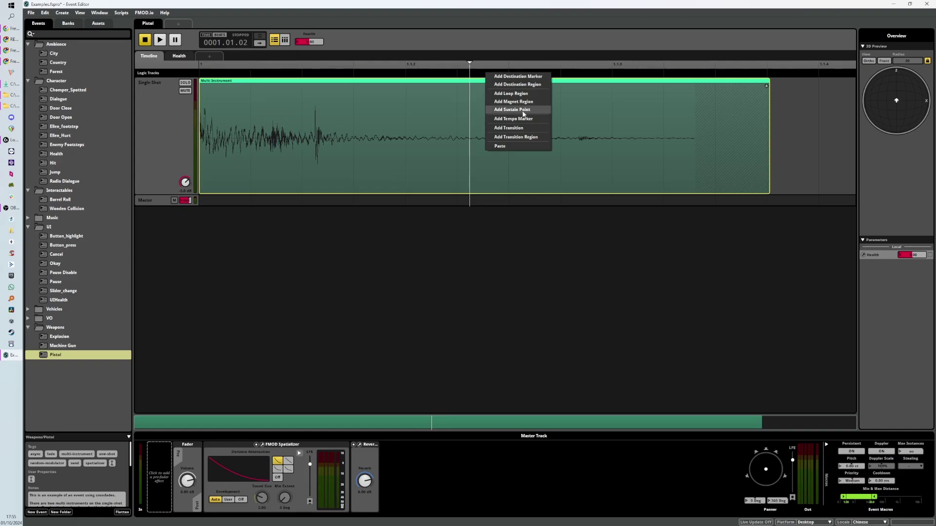
left_click(447, 78)
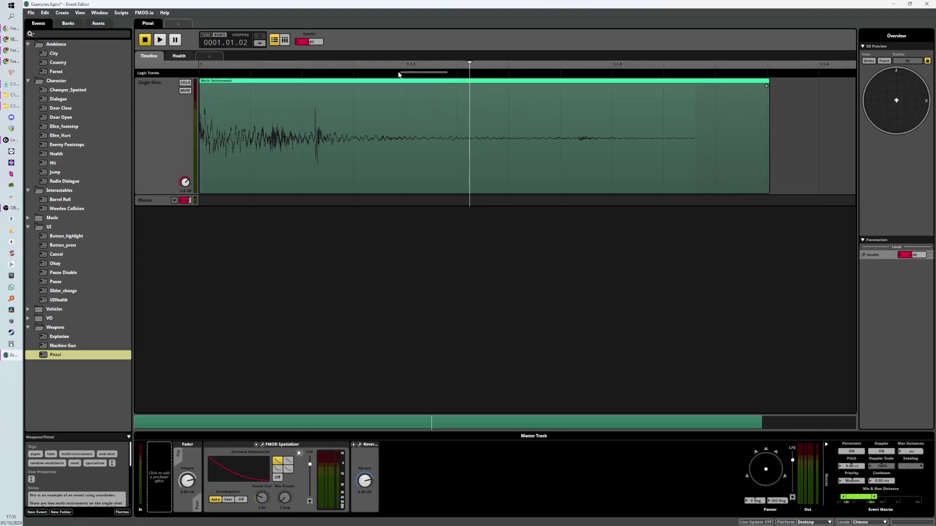
Move the Pistol timeline's playhead back to just past 1.1.2 and compare the timeline with the Health parameter sheet
left_click(401, 66)
left_click(438, 64)
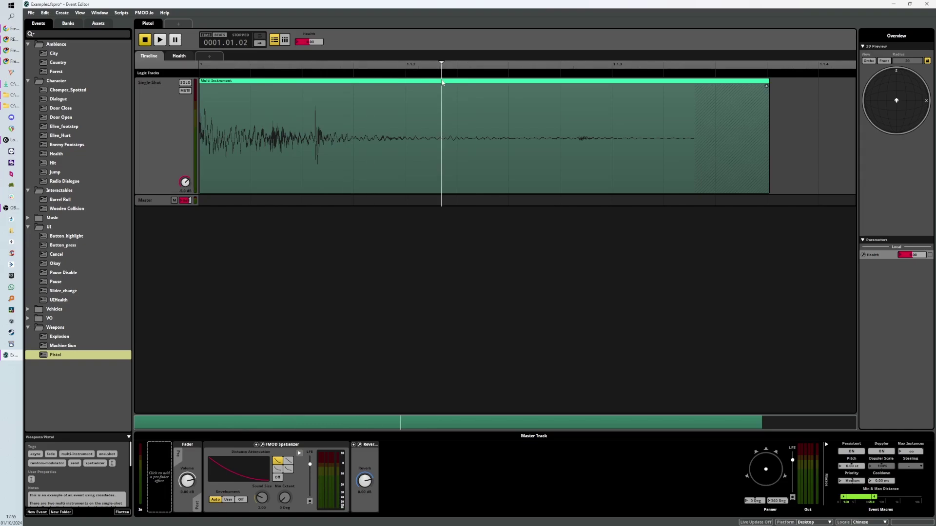
left_click(179, 55)
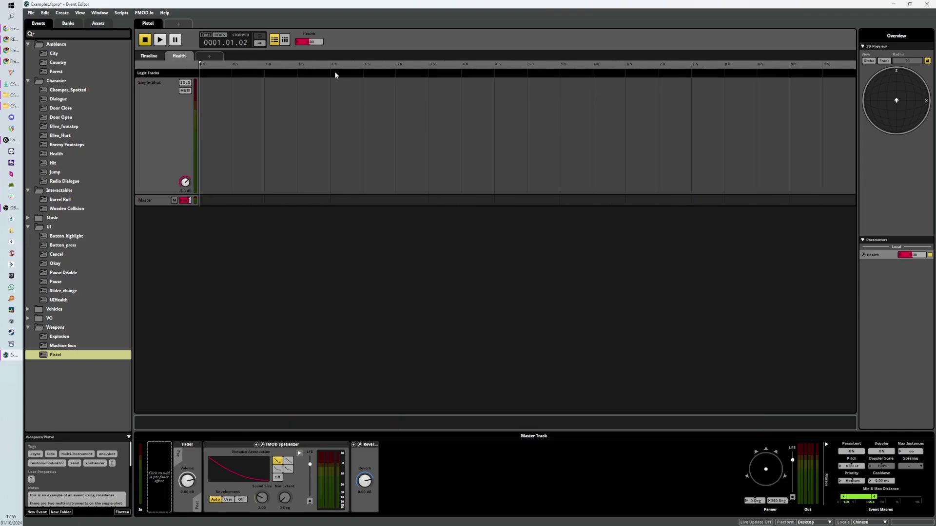
left_click(150, 56)
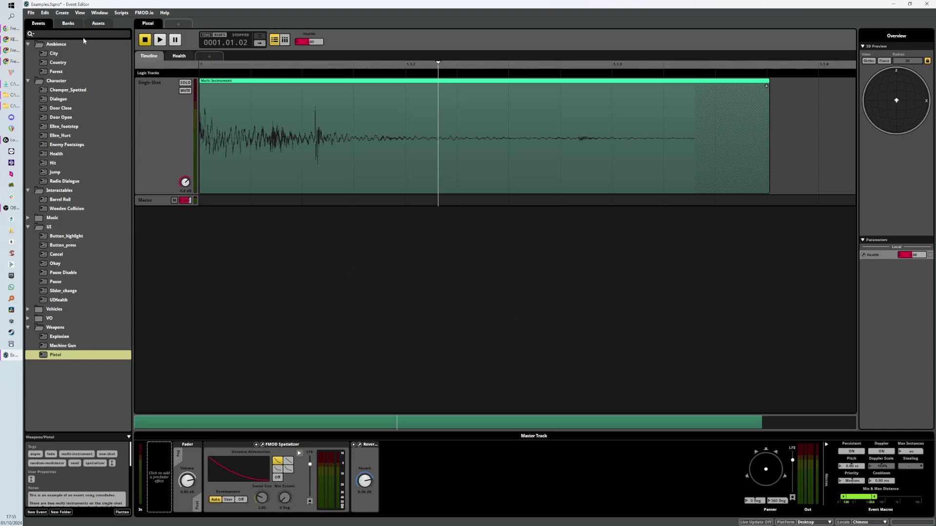
Examine the Build preferences, including choosing an output directory for built banks, and leave them without picking a folder
left_click(30, 13)
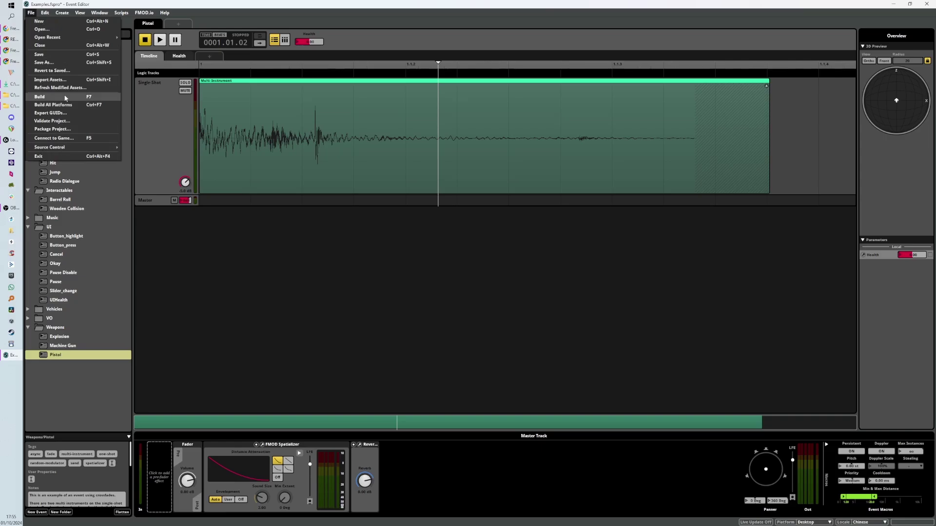
key("Right")
key("Escape")
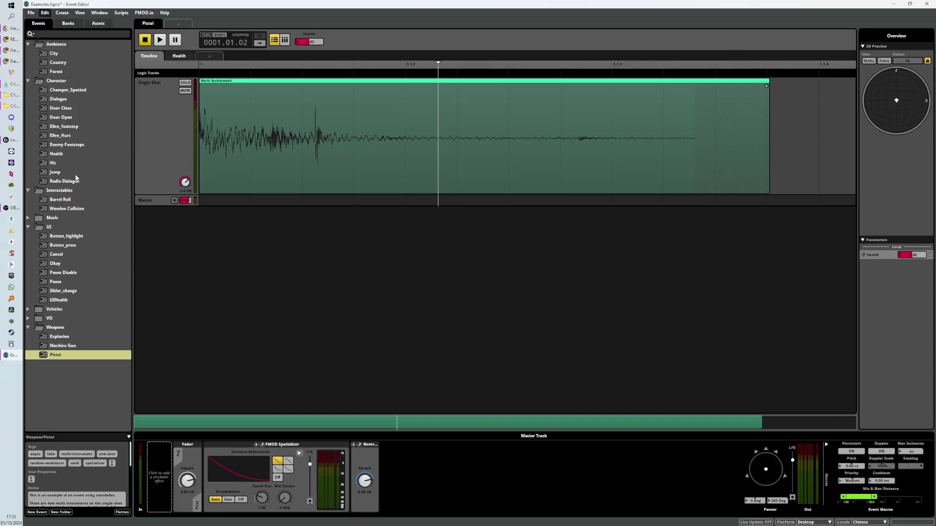
key("ctrl+p")
left_click(422, 170)
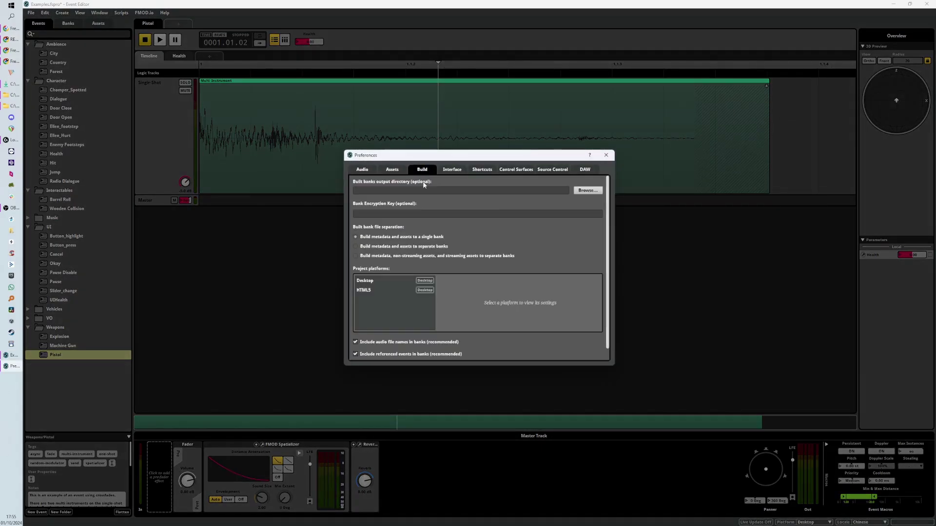
left_click(581, 195)
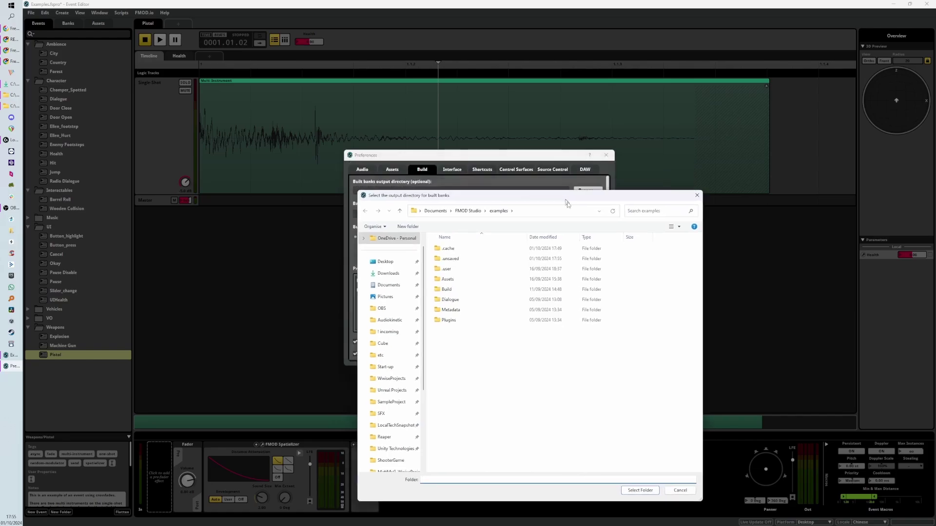
left_click_drag(694, 502, 645, 429)
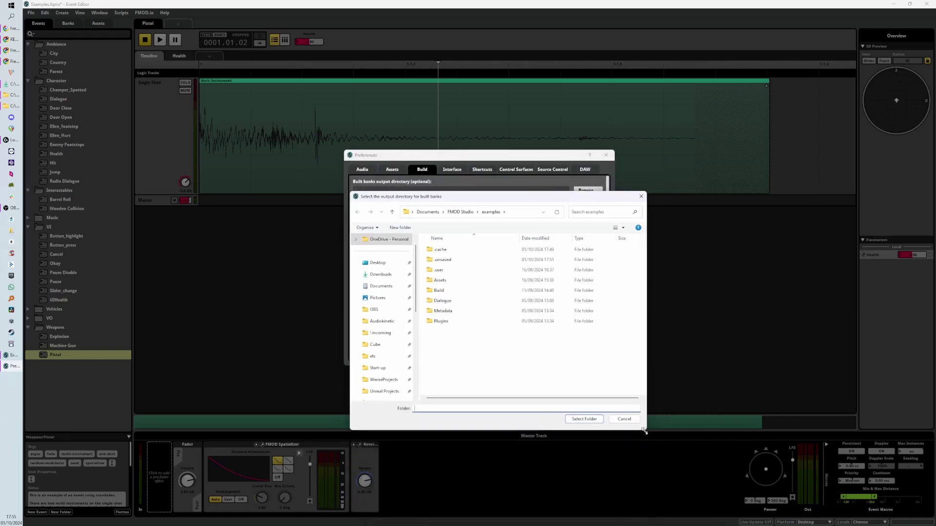
left_click(619, 419)
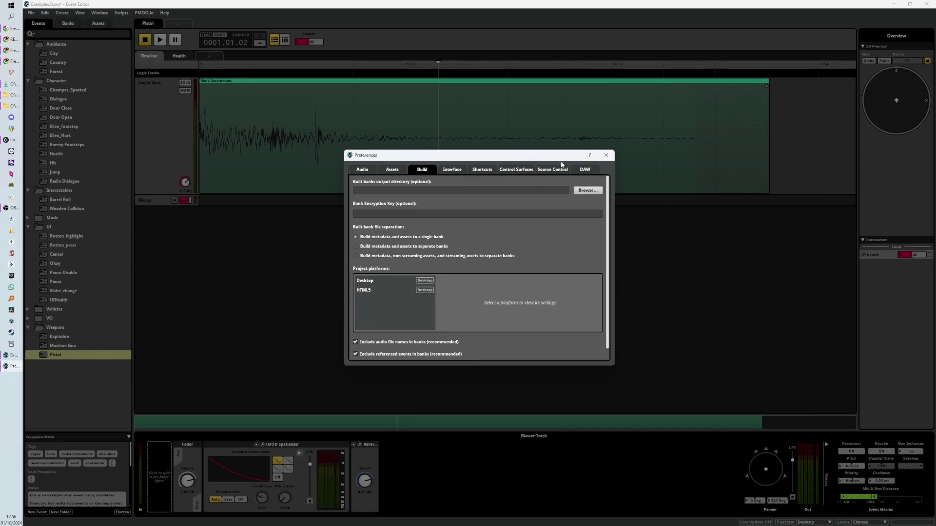
left_click_drag(553, 160, 564, 189)
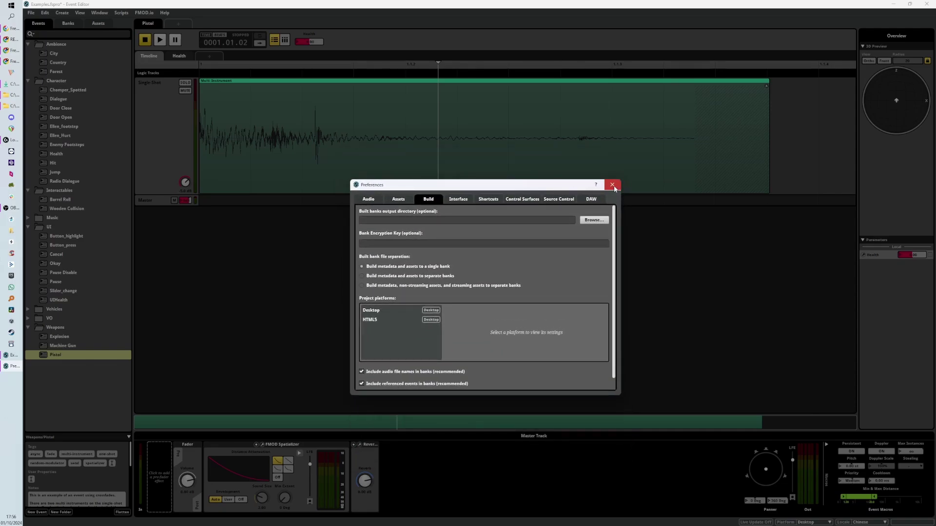
left_click(616, 181)
Lower the Single Shot track's volume from the Health sheet, and select the multi instrument back on the timeline
left_click(178, 58)
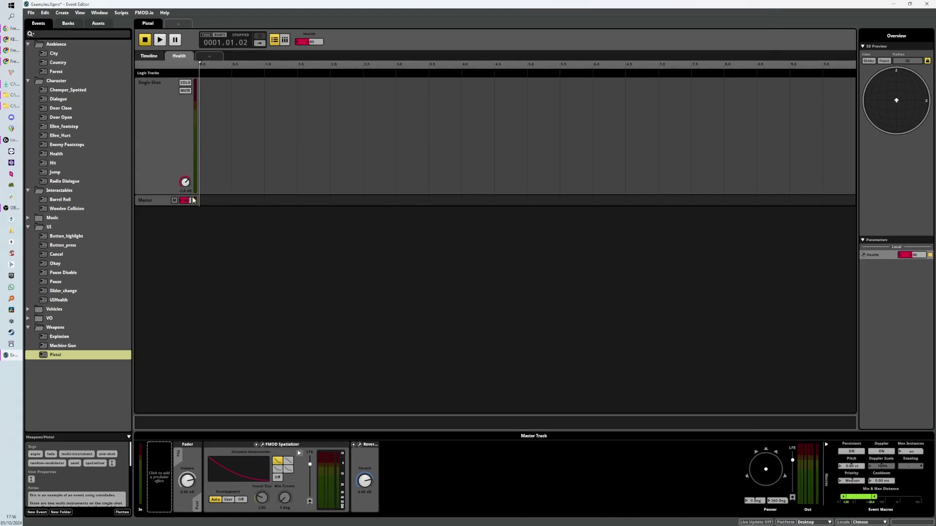
left_click_drag(188, 184, 188, 194)
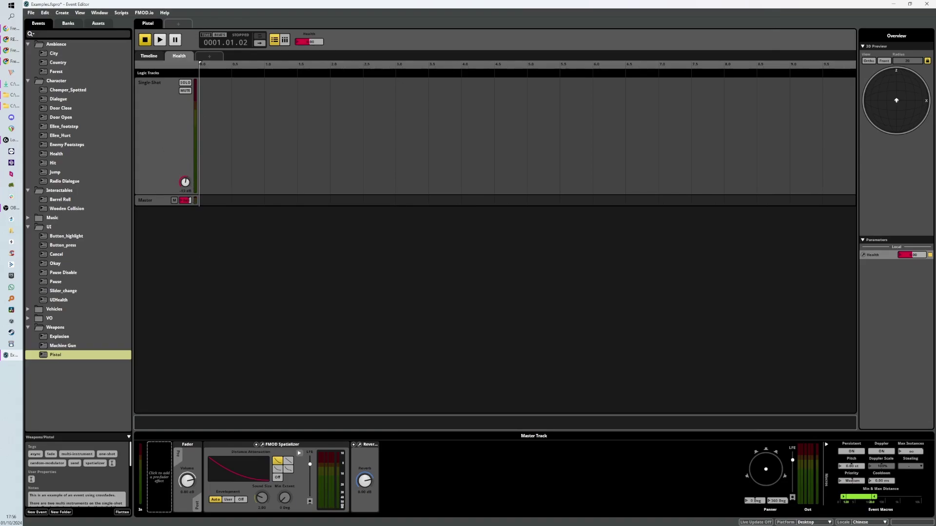
left_click(152, 57)
left_click(344, 117)
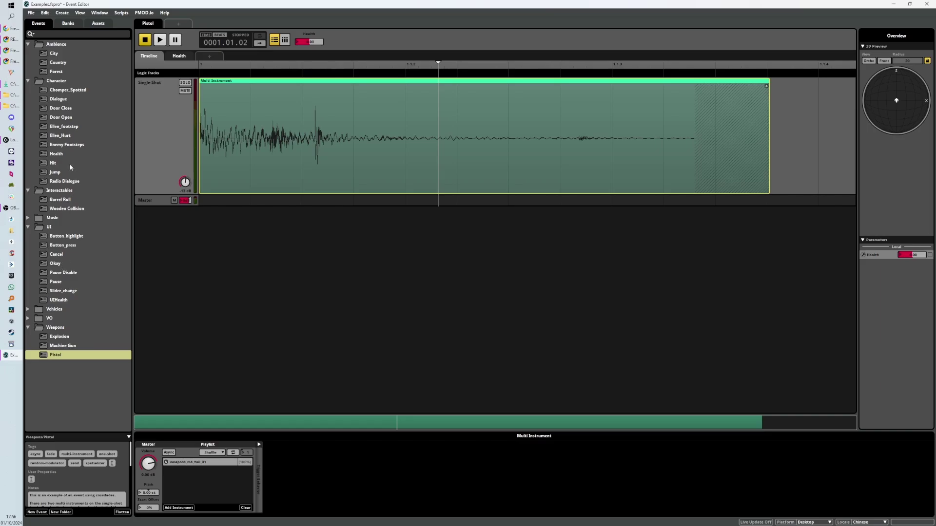
Open the Radio Dialogue event in the Character folder, select its programmer instrument and audition the event
left_click(66, 181)
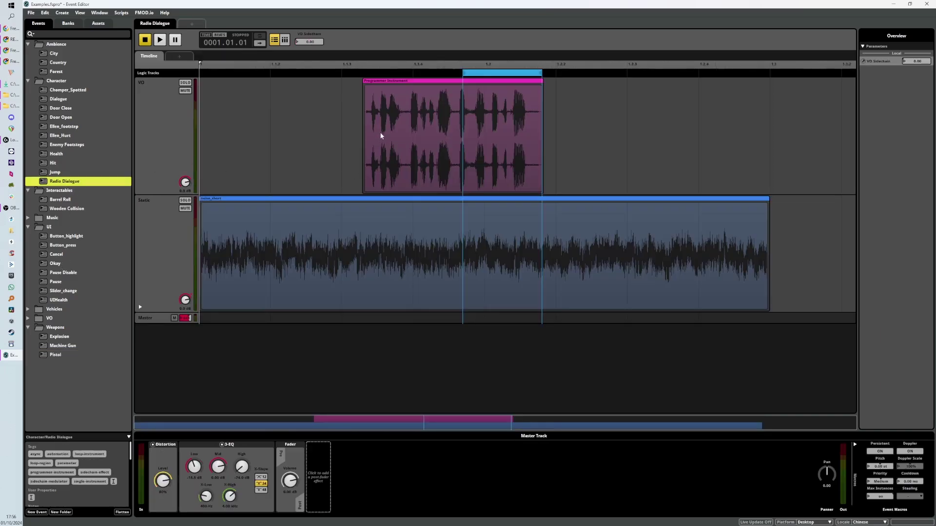
left_click(437, 112)
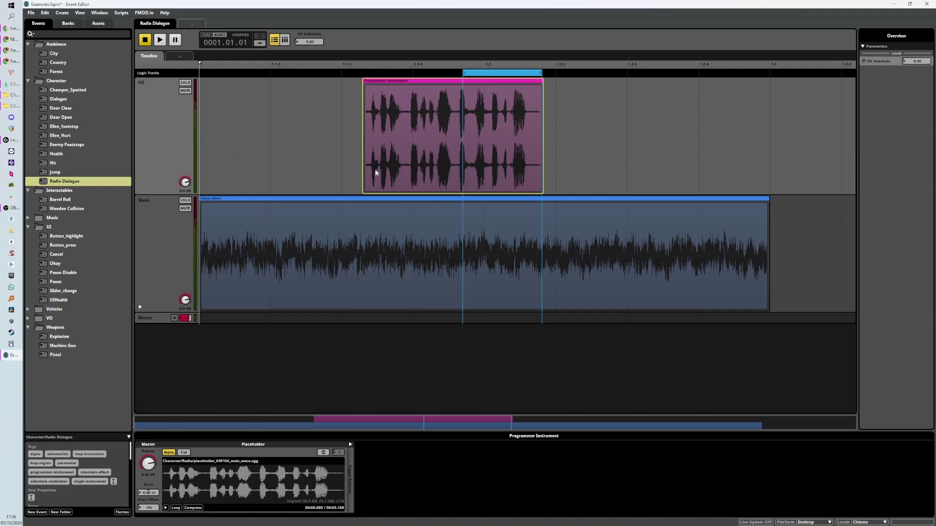
left_click(160, 42)
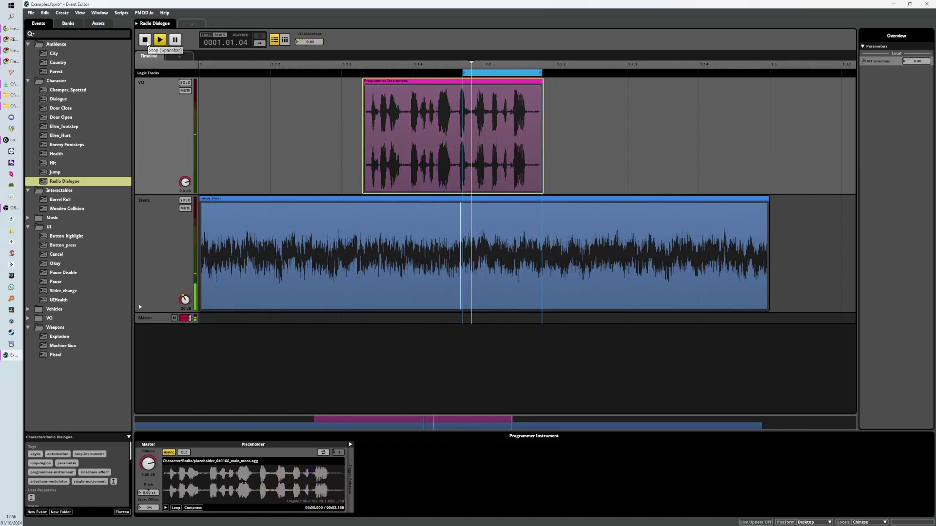
left_click(147, 43)
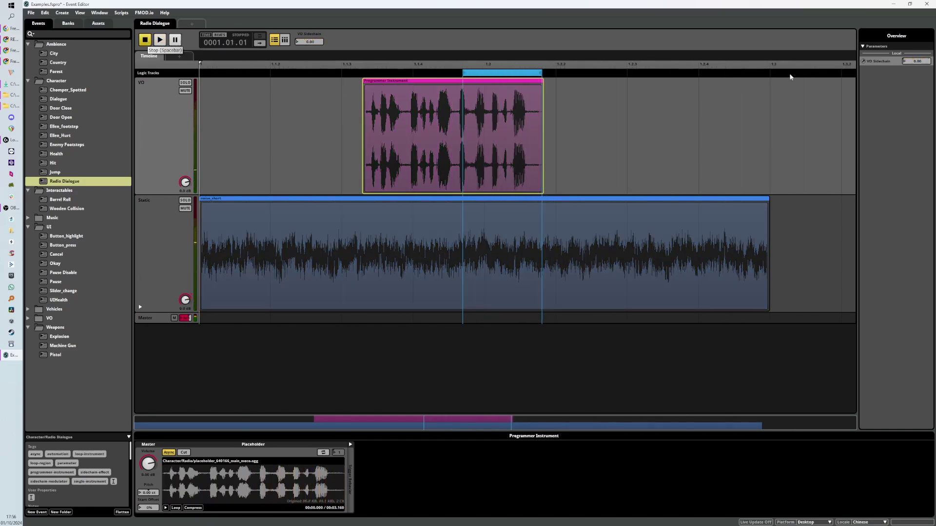
Select the loop region above the VO track to see its transition conditions and audition the event through the loop
left_click(498, 73)
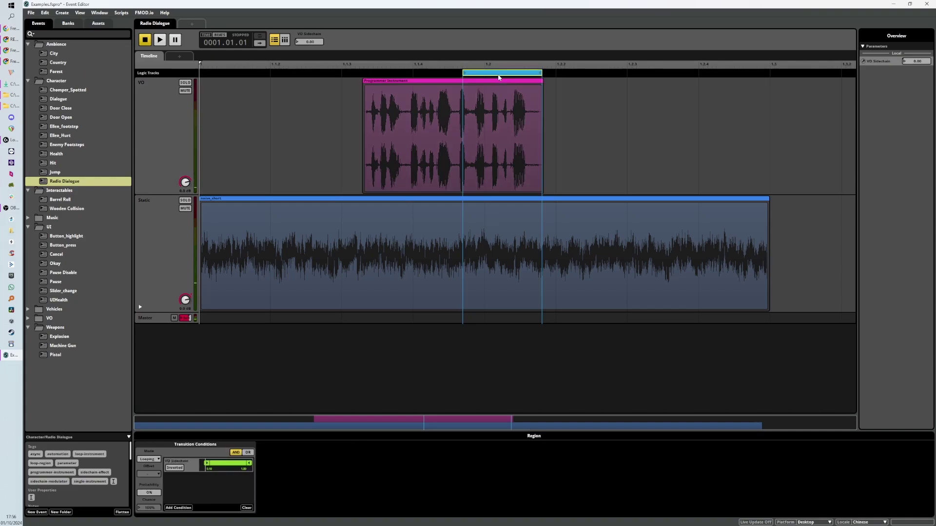
left_click(165, 43)
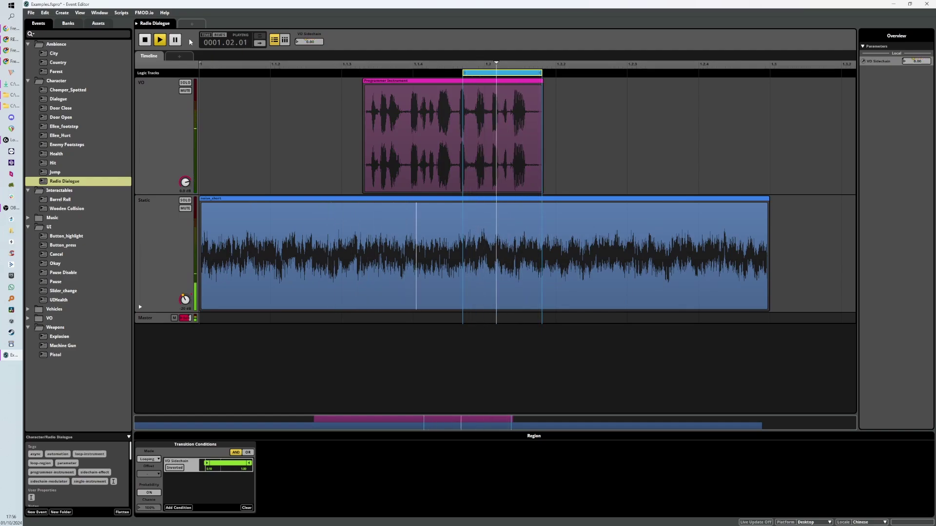
key("space")
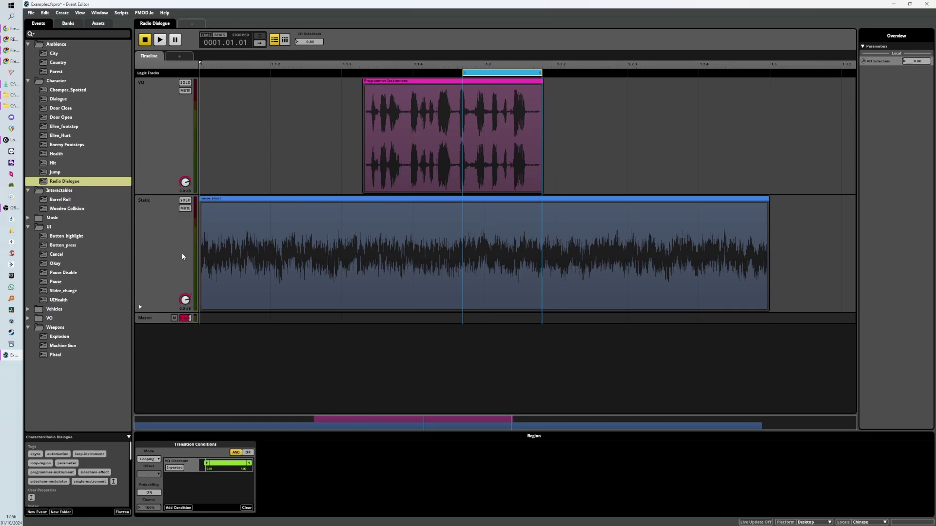
Inspect the trigger behavior of the Static track's single instrument and the VO programmer instrument, and play the event again
left_click(238, 249)
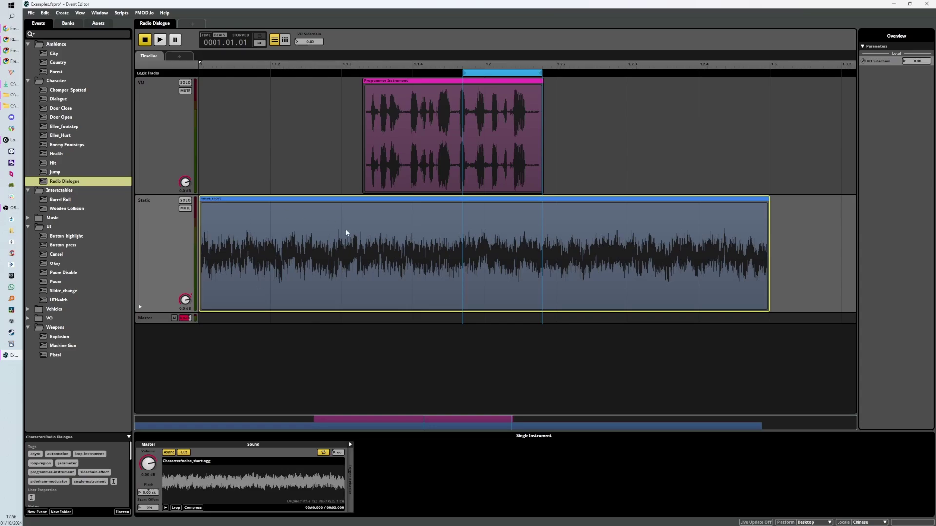
left_click(351, 445)
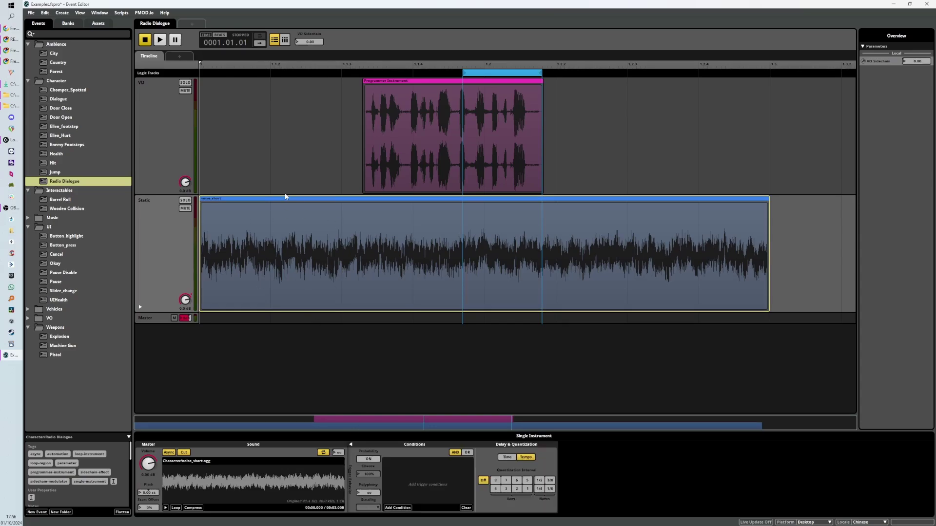
left_click(168, 157)
left_click(411, 154)
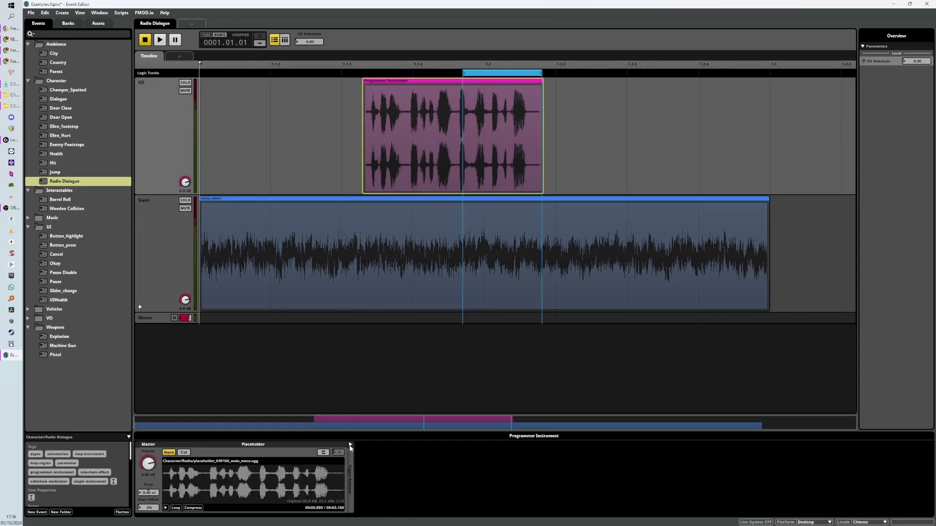
left_click(351, 445)
left_click(351, 445)
left_click(160, 39)
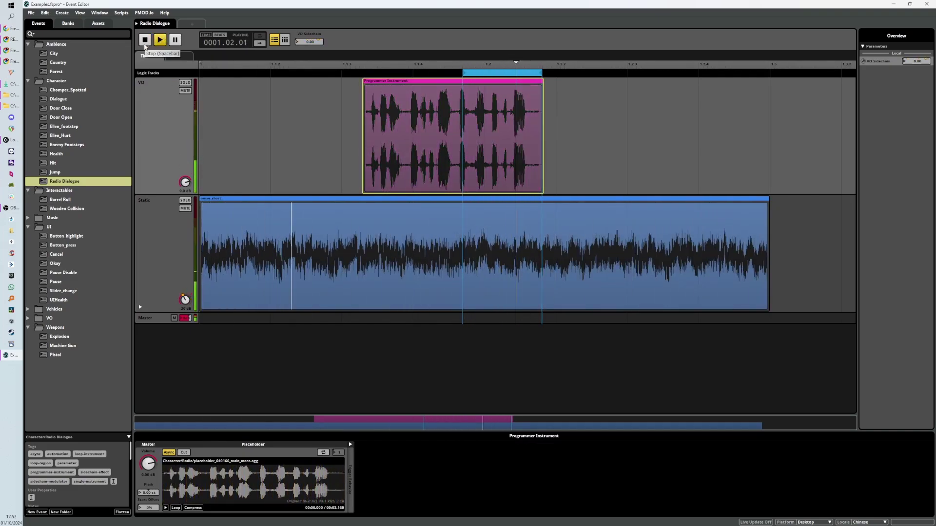
left_click(145, 43)
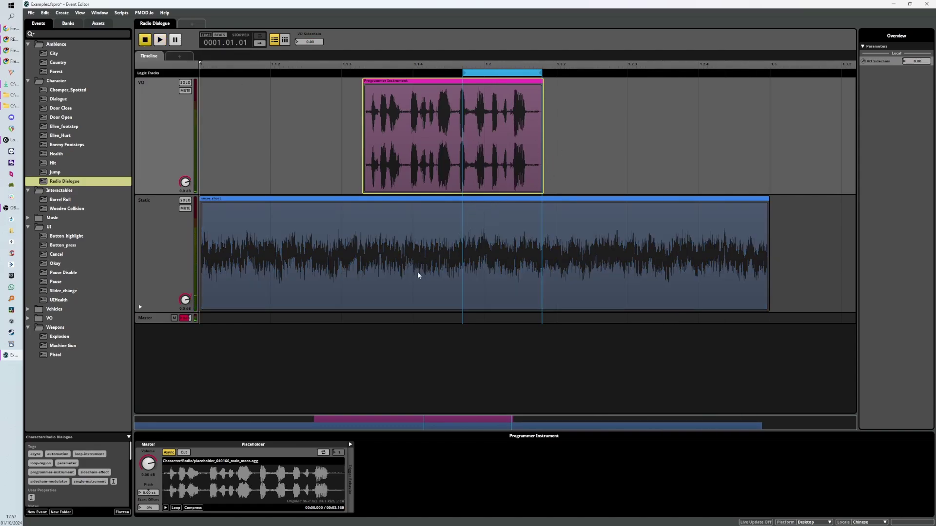
Examine the mode choices in the loop region's transition conditions, keeping Looping
left_click(523, 76)
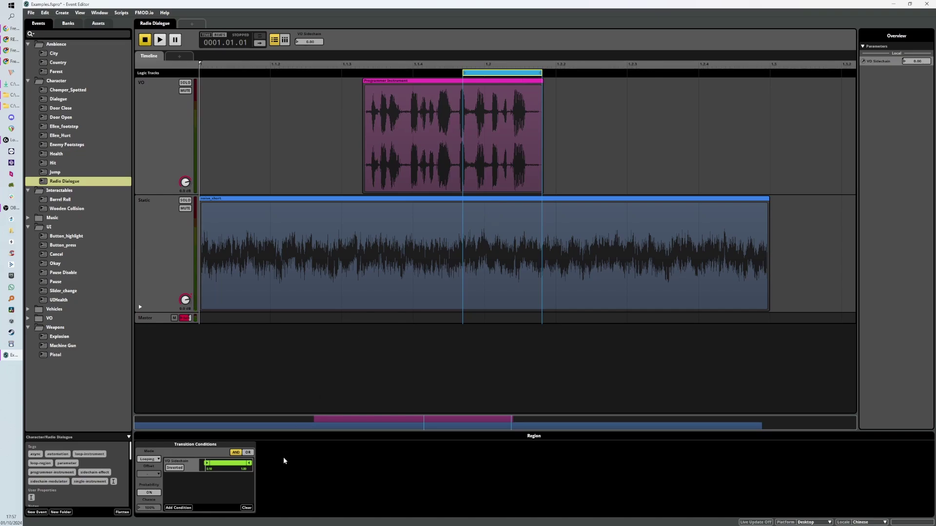
left_click(154, 462)
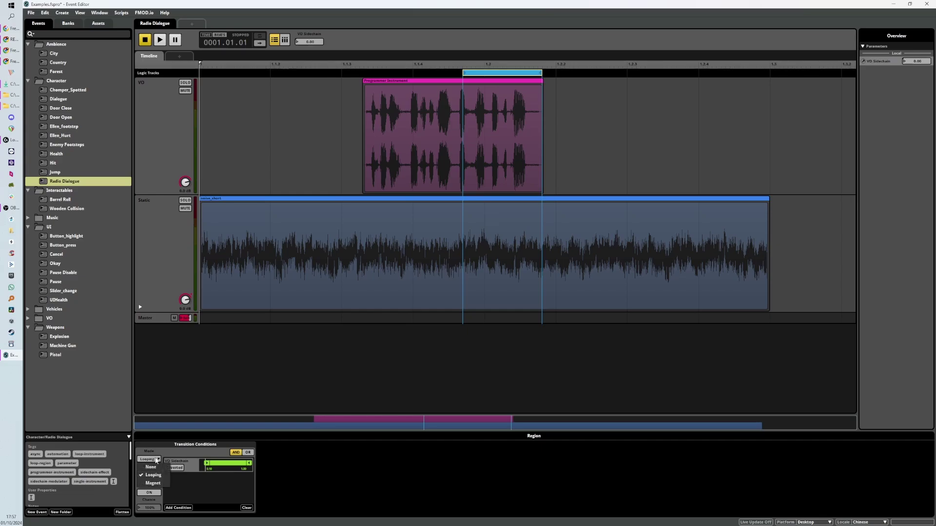
left_click(156, 461)
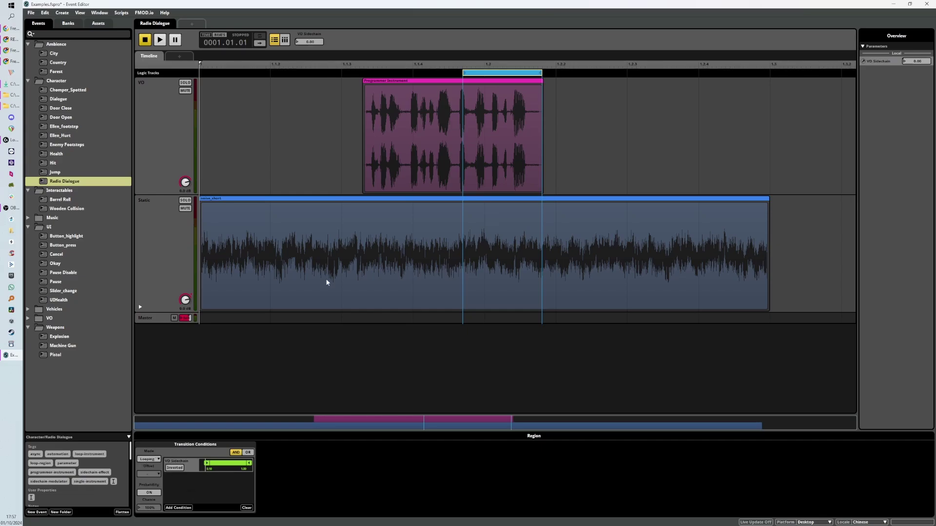
Check the VO programmer instrument and the loop region's conditions once more, and open the Jump event in the Character folder
double_click(504, 74)
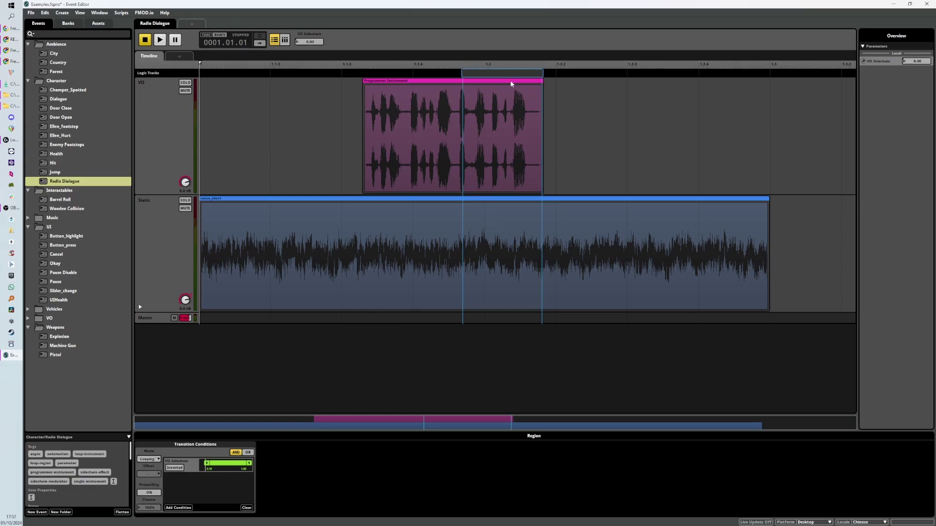
left_click(447, 90)
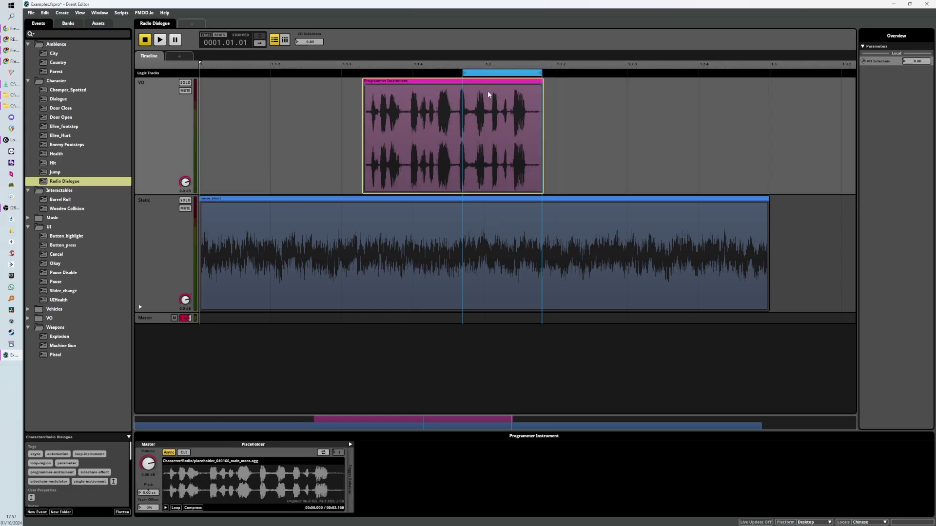
left_click(515, 74)
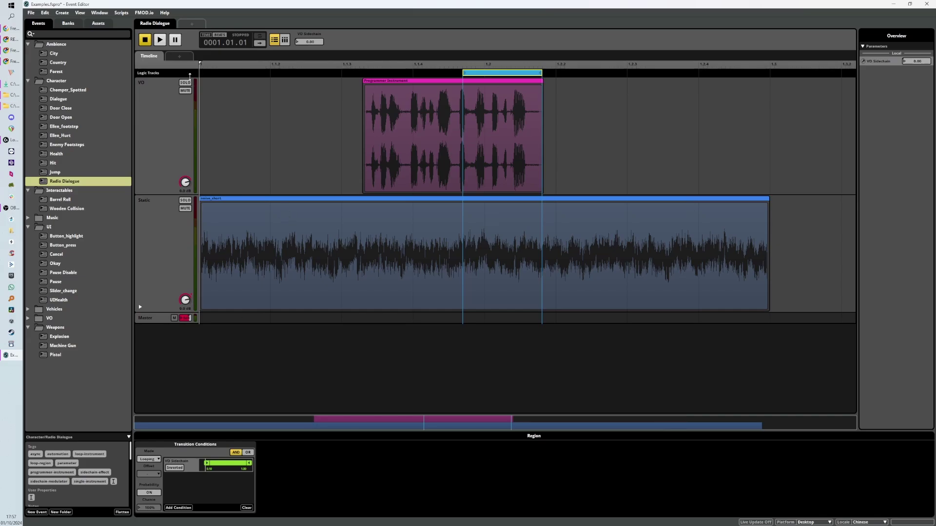
left_click(62, 172)
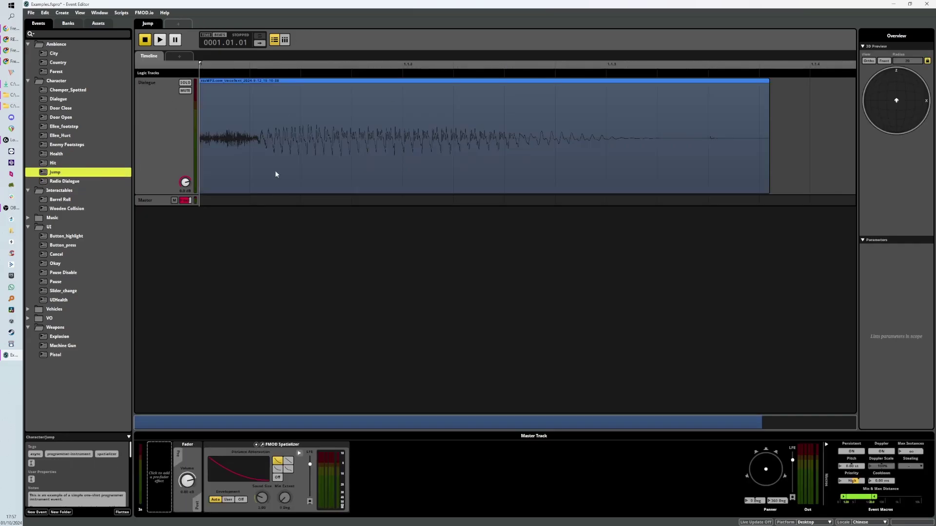